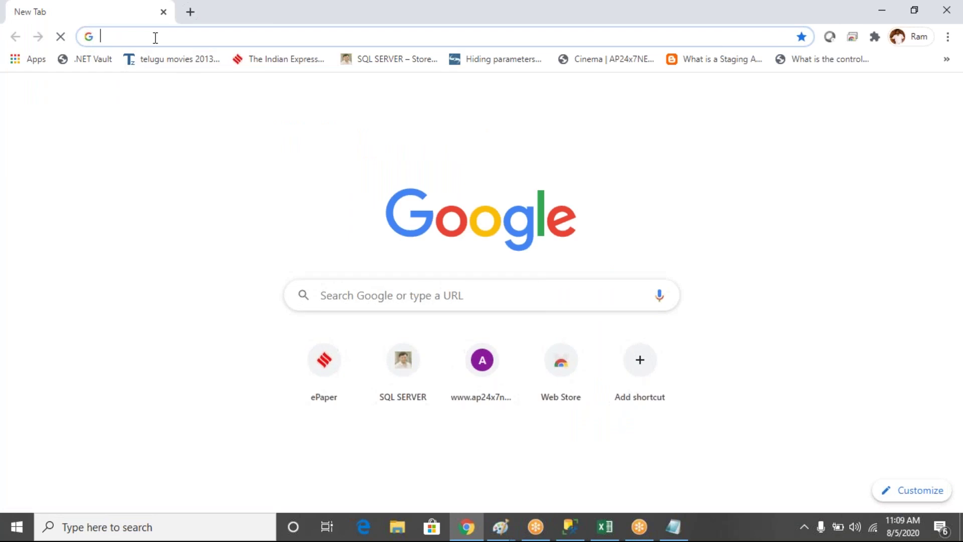
Step: Go to azure.com and open the Azure portal for the signed-in account
{"action": "type", "text": ".com"}
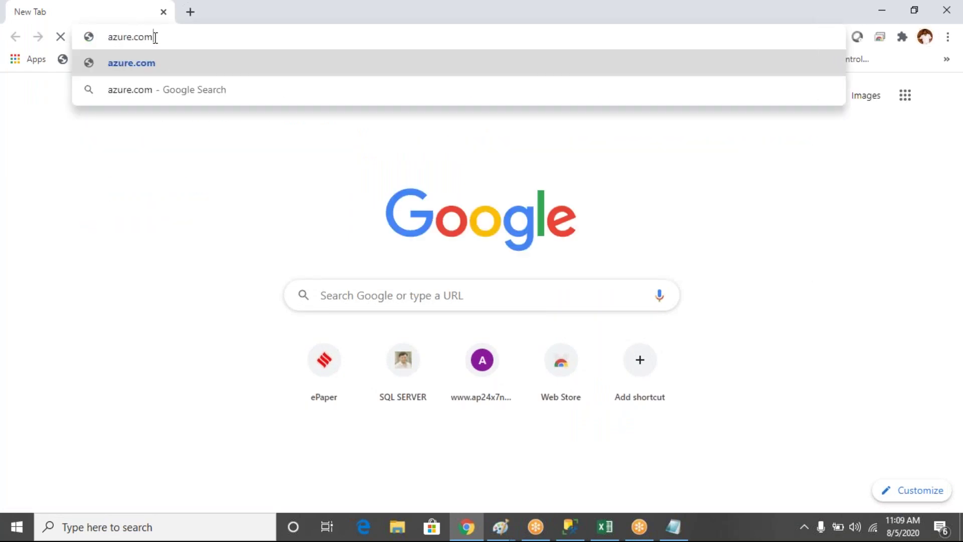
{"action": "key", "text": "Return"}
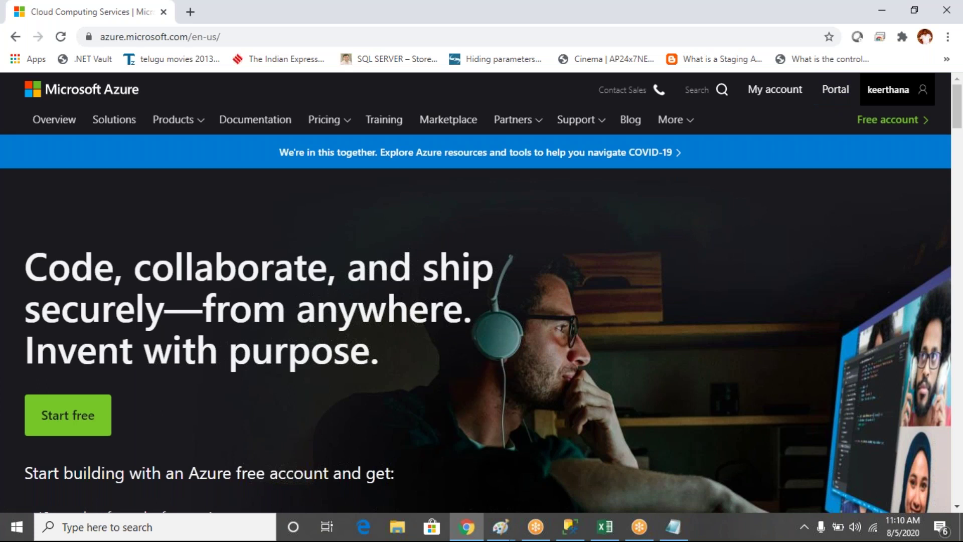
{"action": "left_click", "coordinate": [895, 93]}
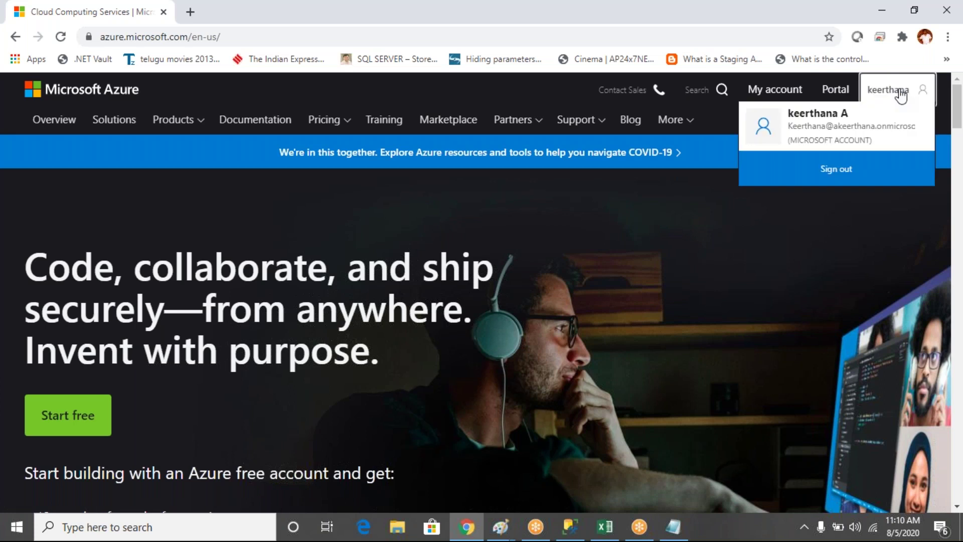
{"action": "left_click", "coordinate": [840, 93]}
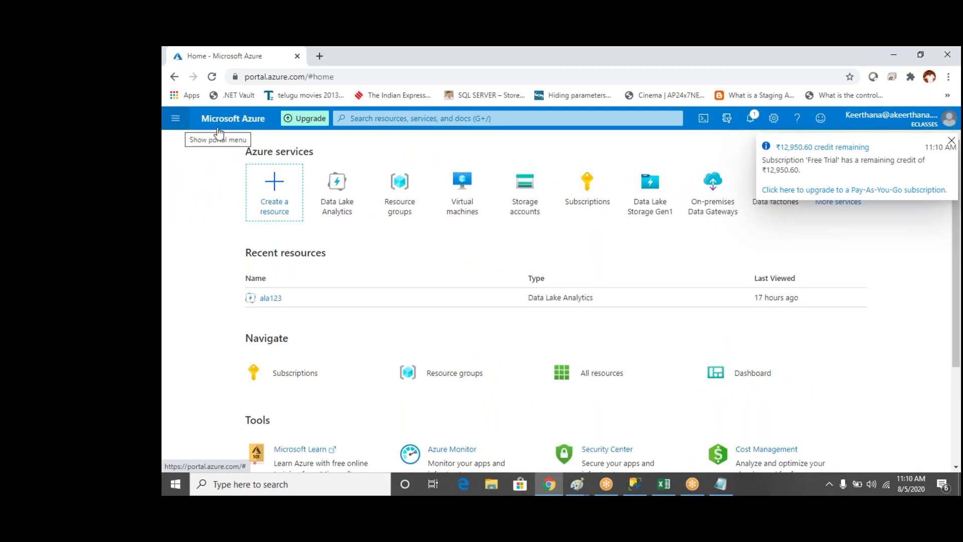
Step: Find the Subscriptions service, review the overview of the Free Trial subscription, and return to the portal home page
{"action": "left_click", "coordinate": [465, 116]}
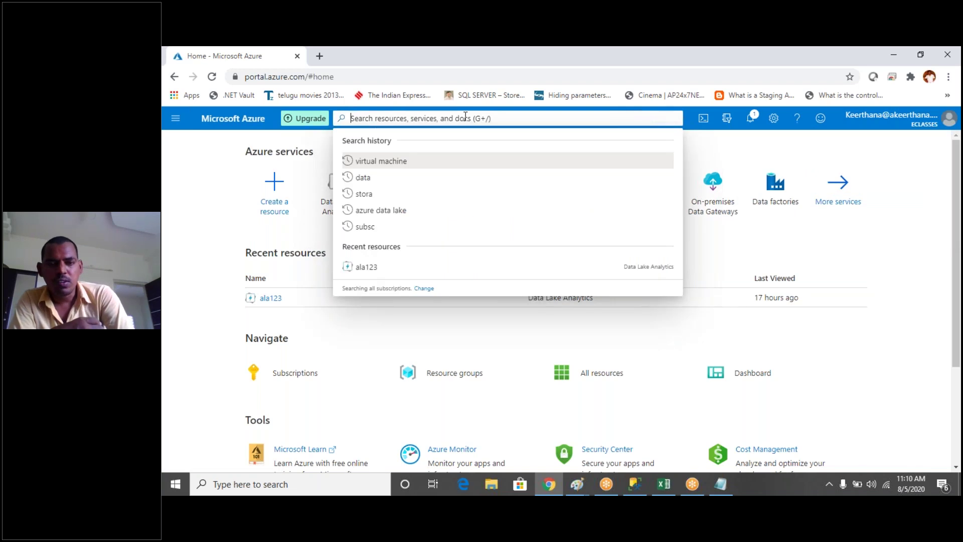
{"action": "type", "text": "su"}
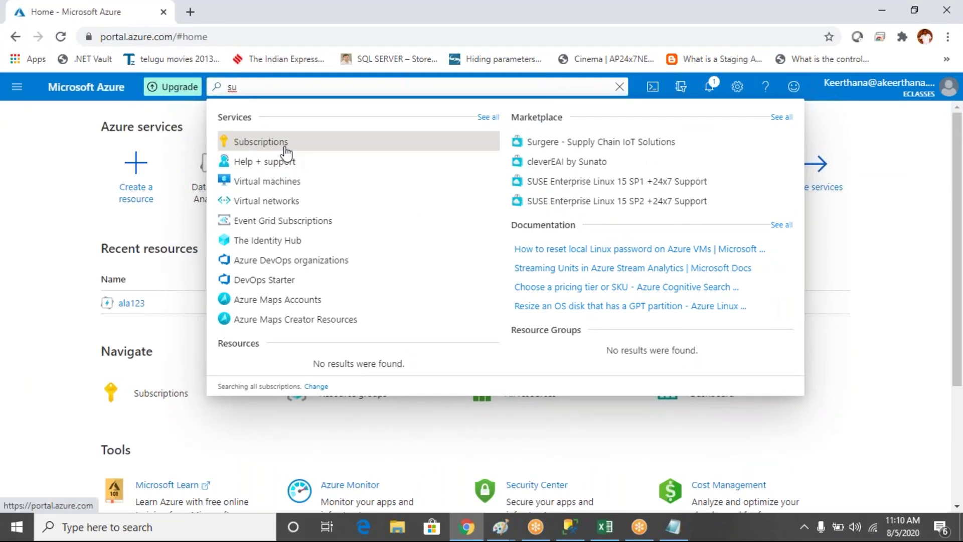
{"action": "left_click", "coordinate": [396, 167]}
{"action": "left_click", "coordinate": [286, 153]}
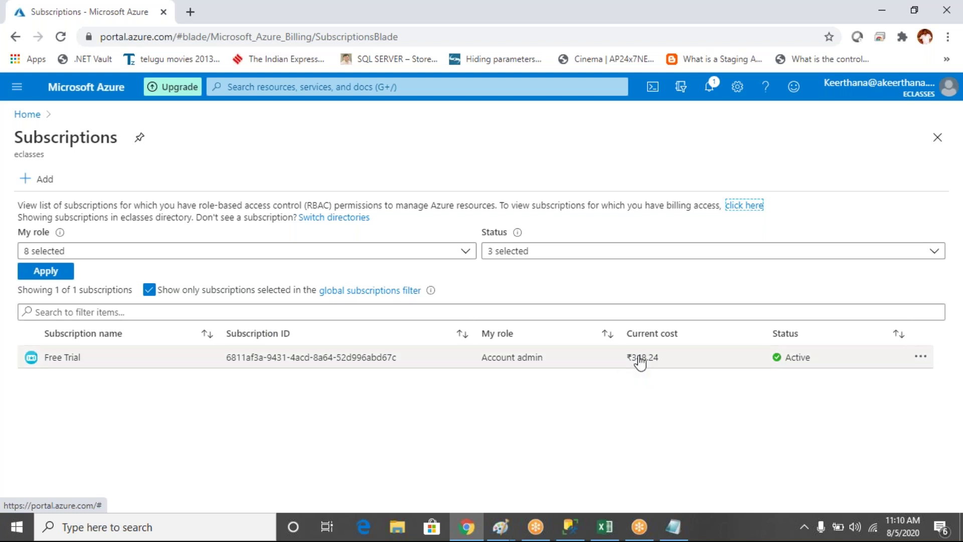
{"action": "left_click", "coordinate": [256, 362]}
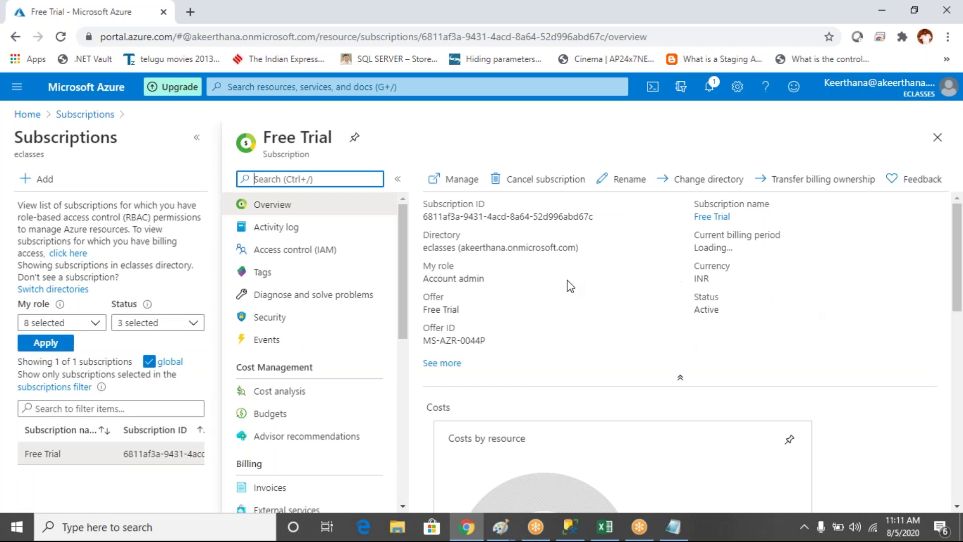
{"action": "left_click_drag", "start_coordinate": [956, 258], "coordinate": [958, 223]}
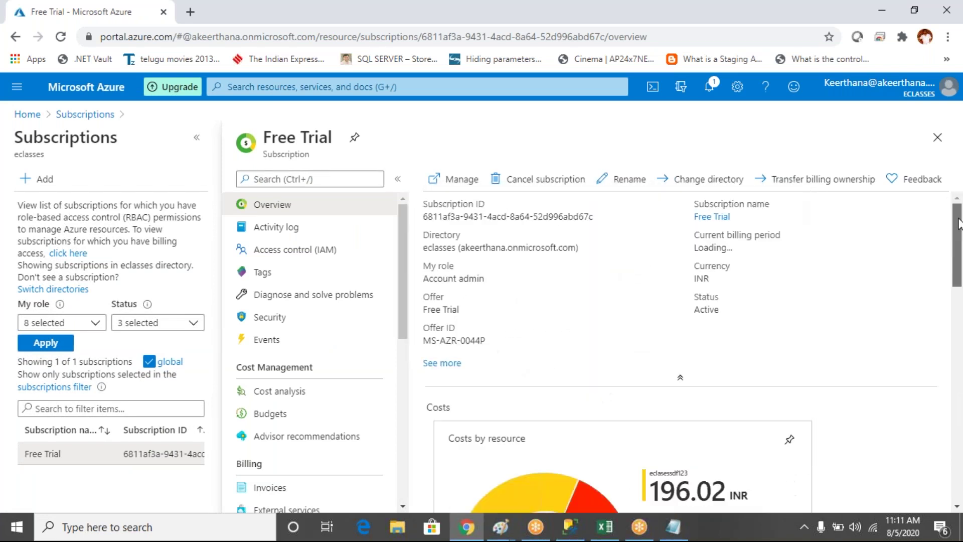
{"action": "left_click", "coordinate": [22, 117]}
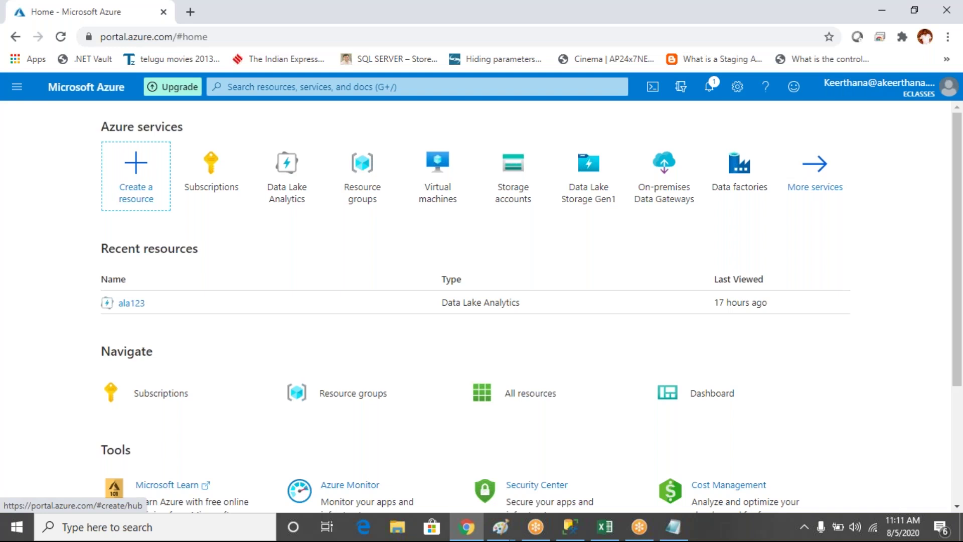
{"action": "left_click", "coordinate": [18, 88]}
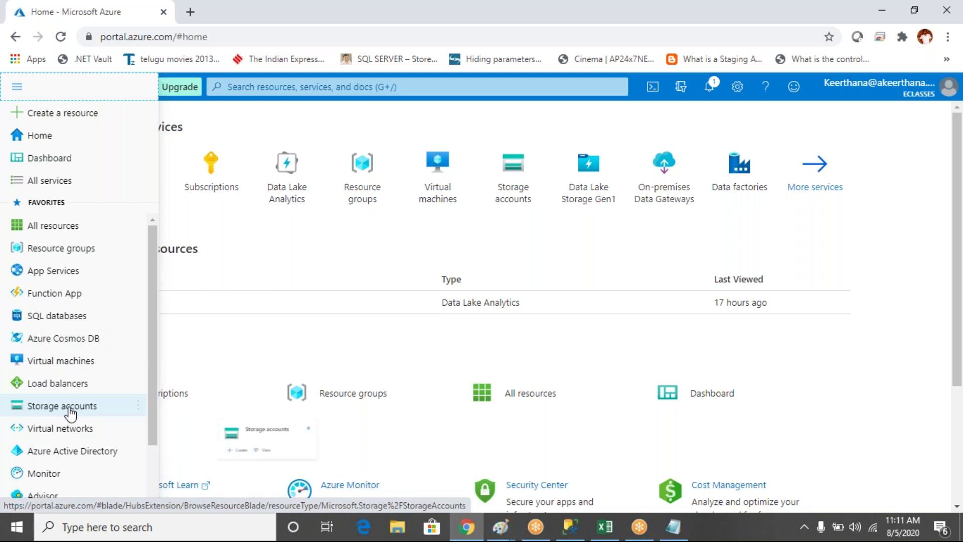
{"action": "mouse_move", "coordinate": [84, 413]}
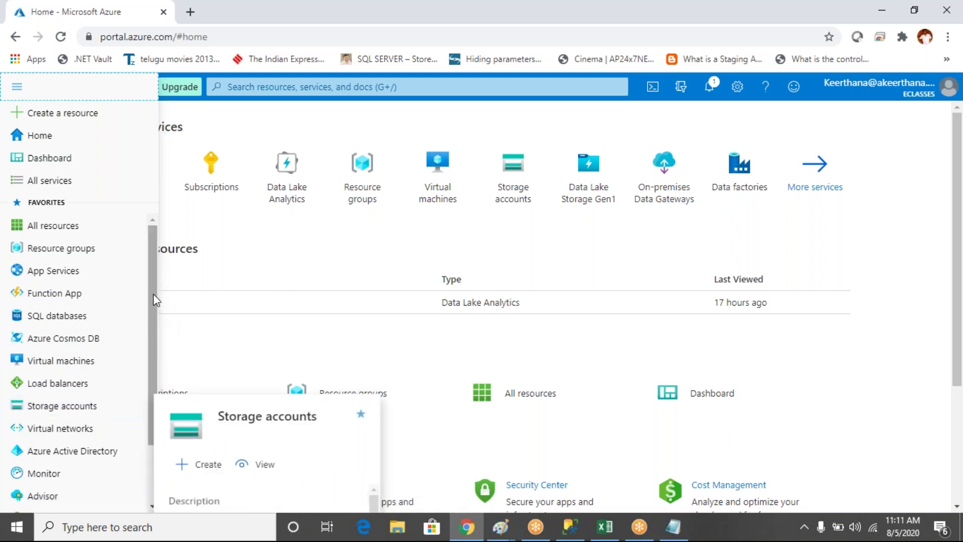
{"action": "left_click_drag", "start_coordinate": [155, 301], "coordinate": [150, 281]}
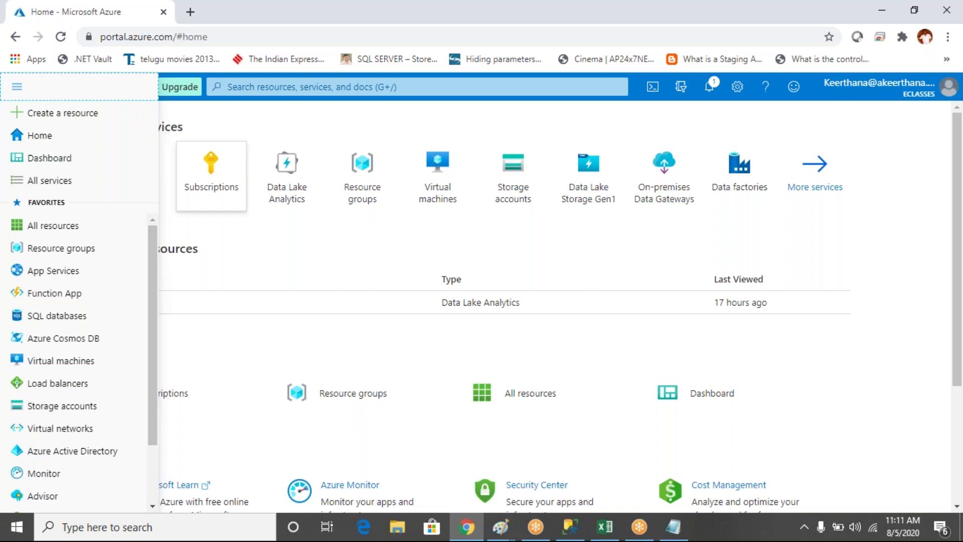
Step: Search the portal for storage, open Storage accounts, and start creating a new storage account
{"action": "left_click", "coordinate": [262, 91]}
{"action": "type", "text": "storage"}
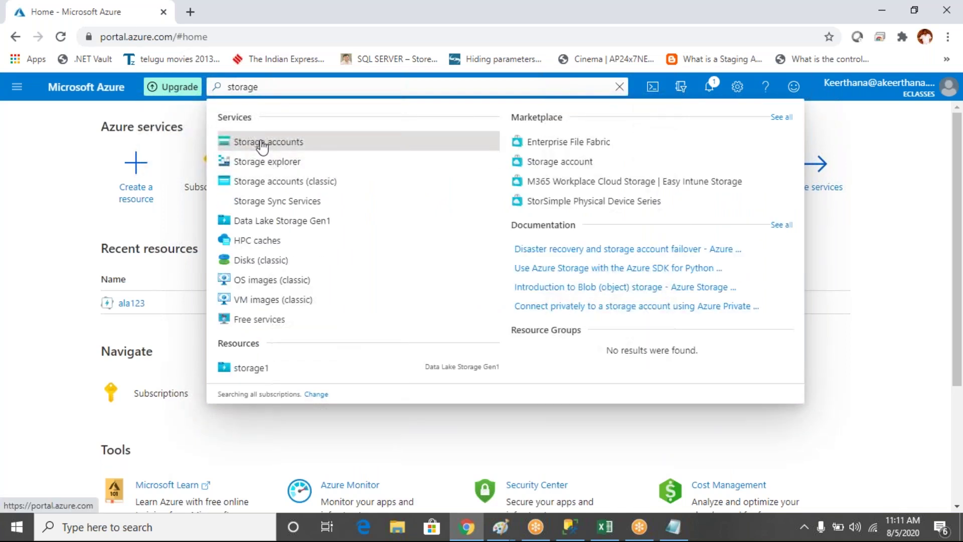
{"action": "left_click", "coordinate": [261, 145]}
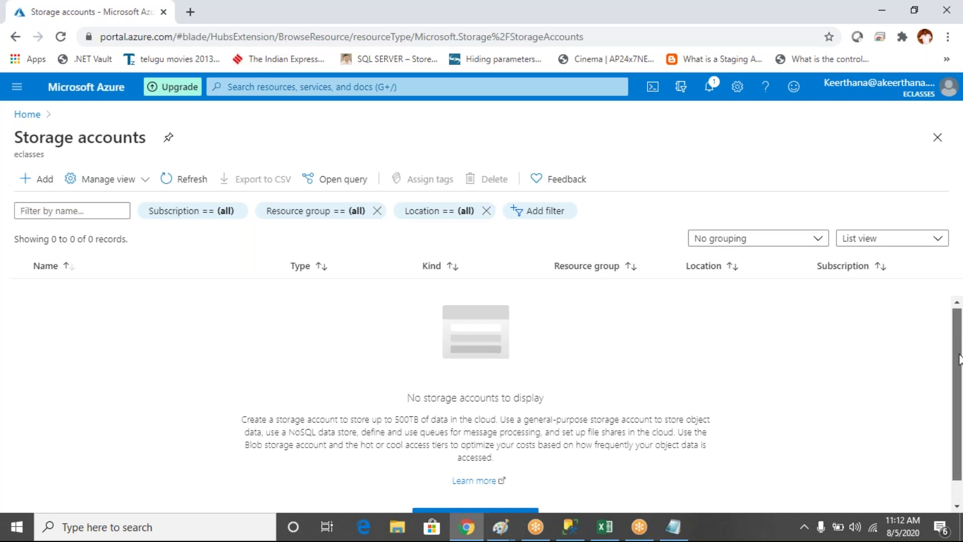
{"action": "scroll", "coordinate": [959, 375], "scroll_direction": "down", "scroll_amount": 1}
{"action": "left_click", "coordinate": [495, 494]}
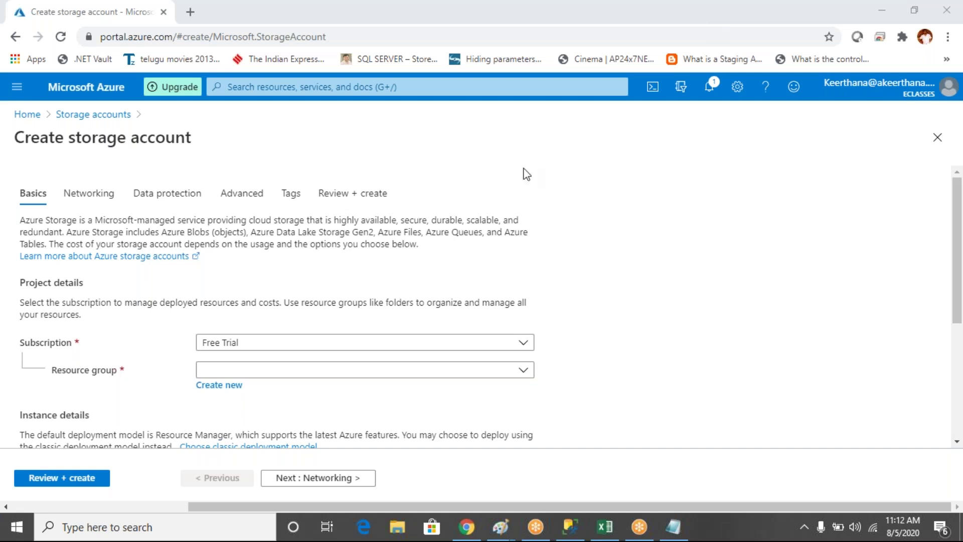
Step: Check the subscription choices for the storage account, and switch to Paint to consult the Azure account hierarchy diagram
{"action": "left_click", "coordinate": [347, 346]}
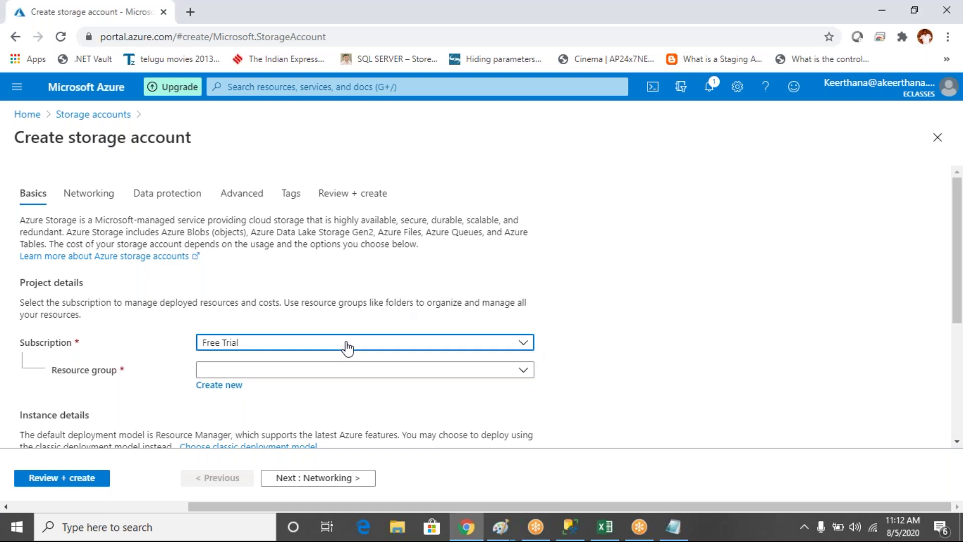
{"action": "left_click", "coordinate": [299, 320]}
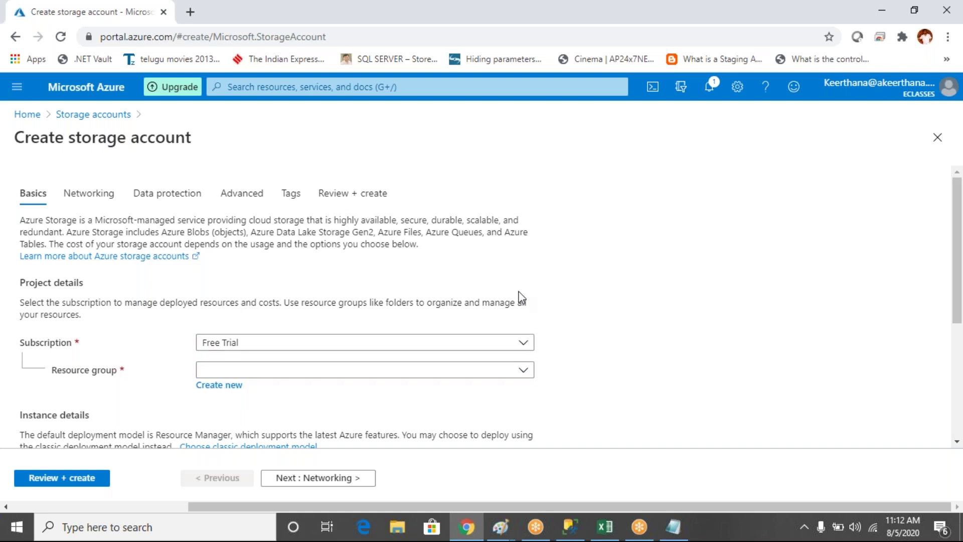
{"action": "left_click", "coordinate": [504, 524]}
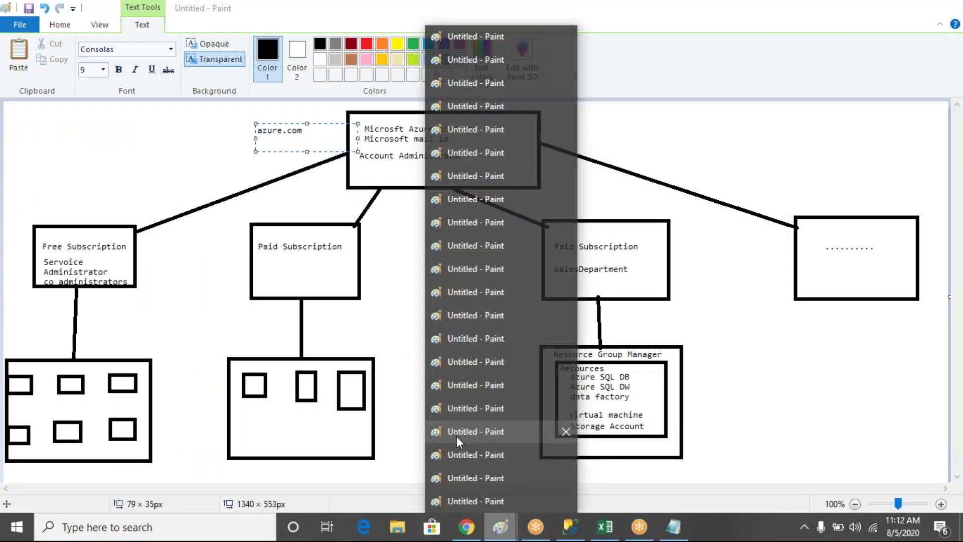
{"action": "left_click", "coordinate": [456, 431]}
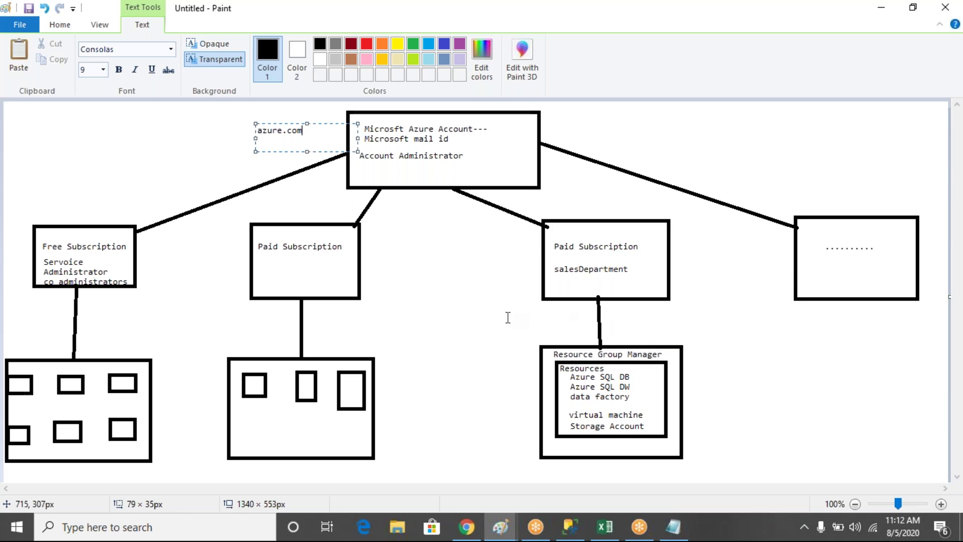
Step: Switch back to Chrome and create a new resource group named eclasess for the storage account
{"action": "left_click", "coordinate": [466, 526]}
{"action": "left_click", "coordinate": [215, 386]}
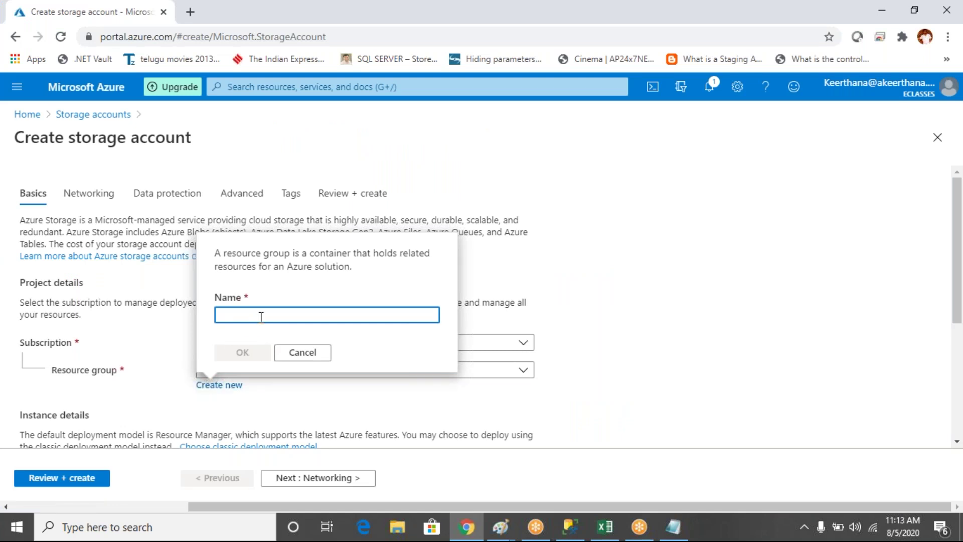
{"action": "type", "text": "eclasess"}
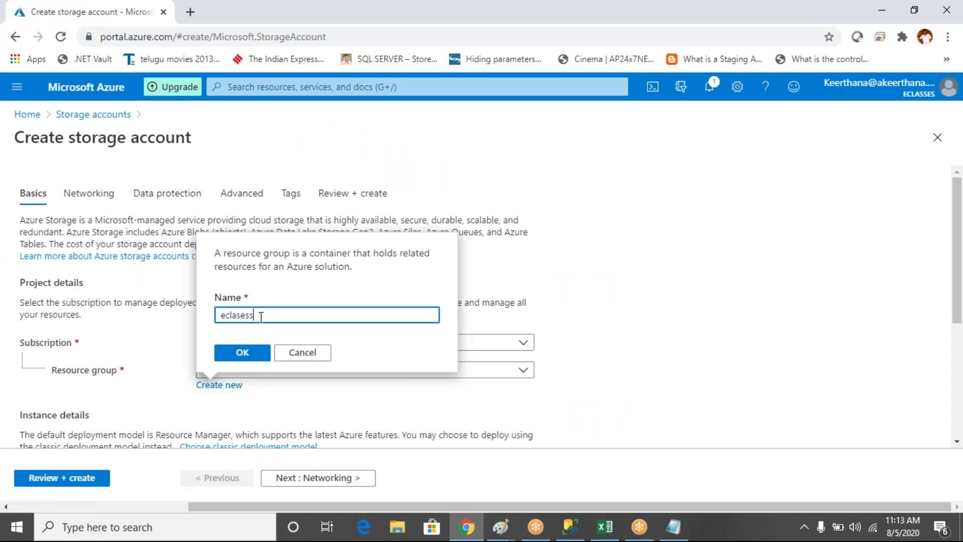
{"action": "left_click", "coordinate": [249, 354]}
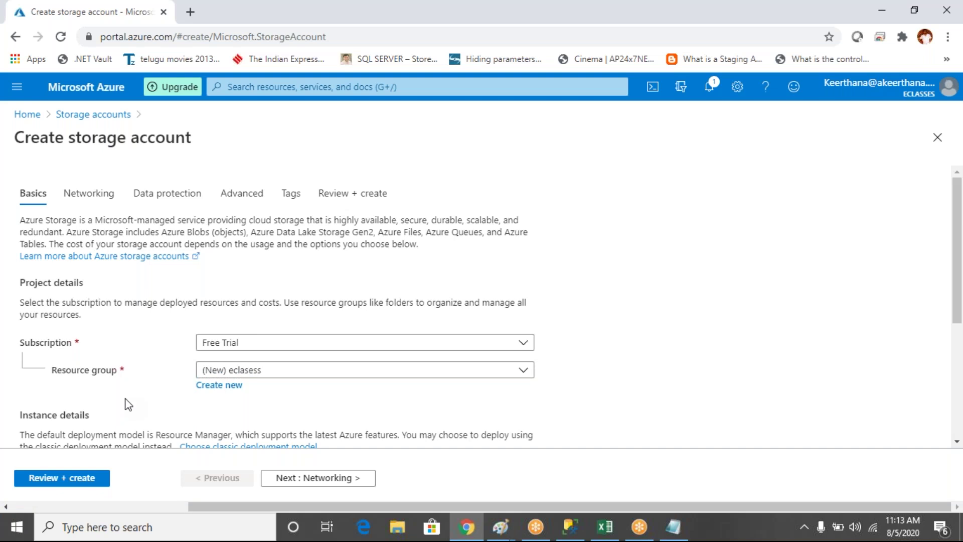
Step: Set the storage account name to eclasessstorage in the instance details, using only lowercase letters
{"action": "left_click_drag", "start_coordinate": [956, 252], "coordinate": [952, 329]}
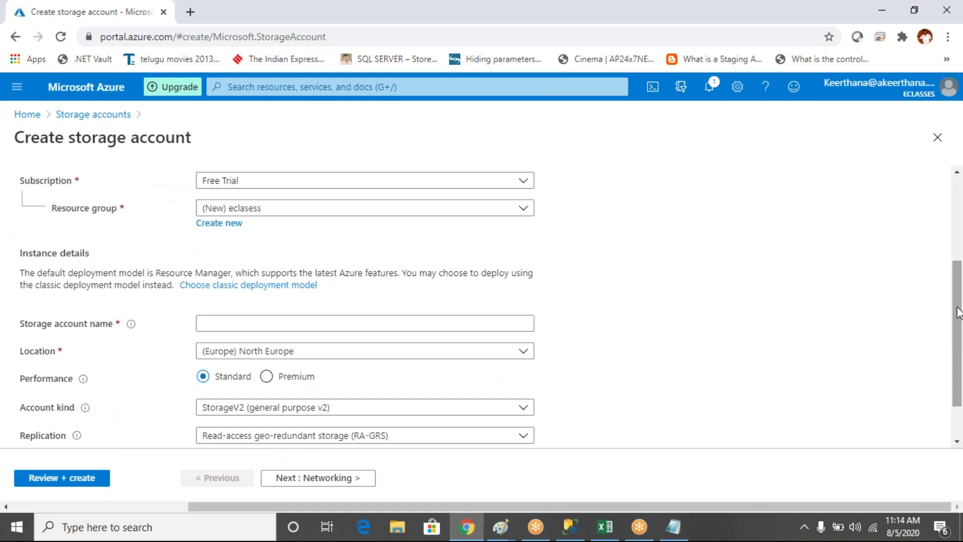
{"action": "scroll", "coordinate": [956, 301], "scroll_direction": "down", "scroll_amount": 1}
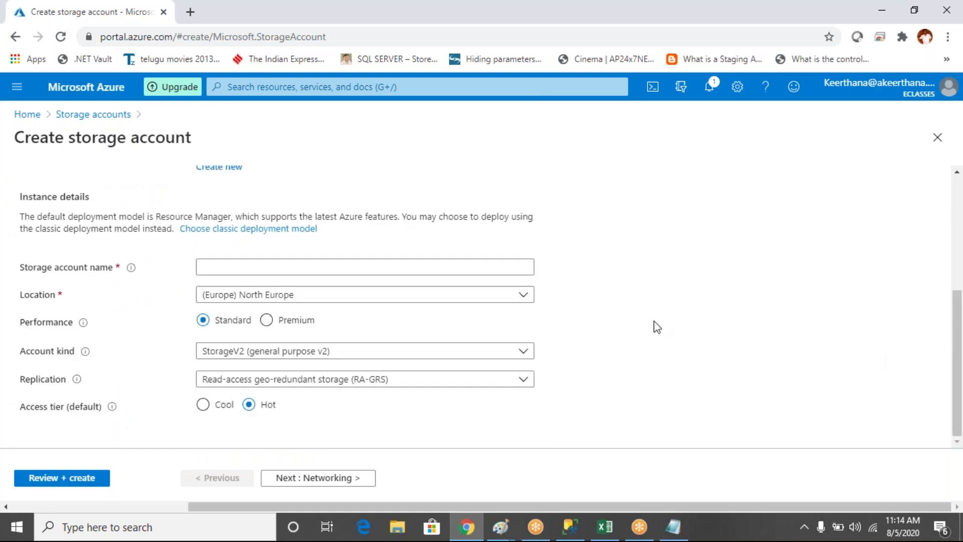
{"action": "left_click", "coordinate": [275, 268]}
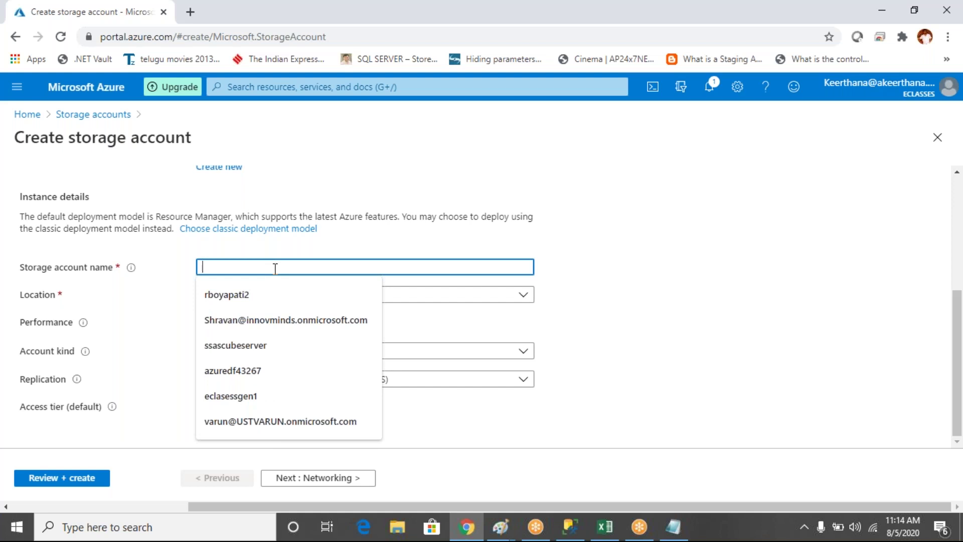
{"action": "type", "text": "e"}
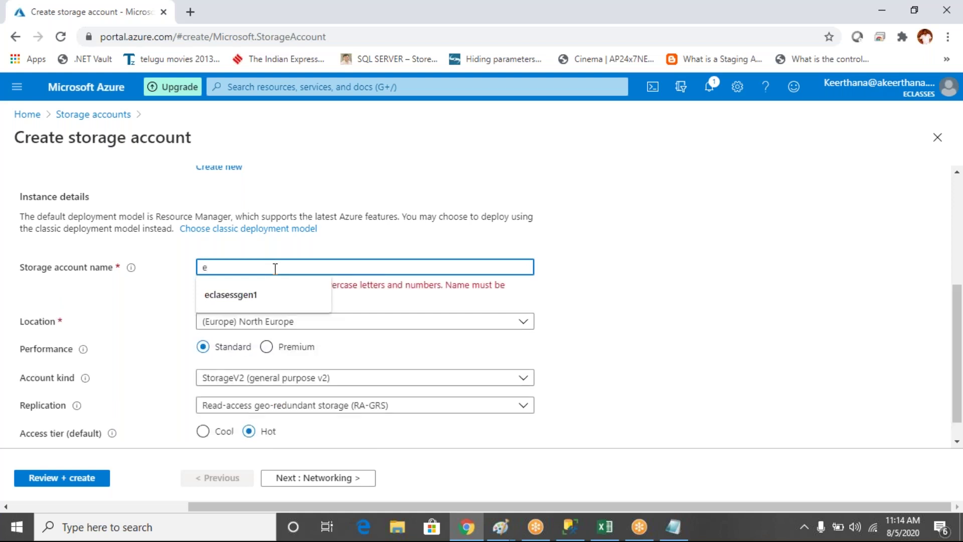
{"action": "type", "text": "clasessSt"}
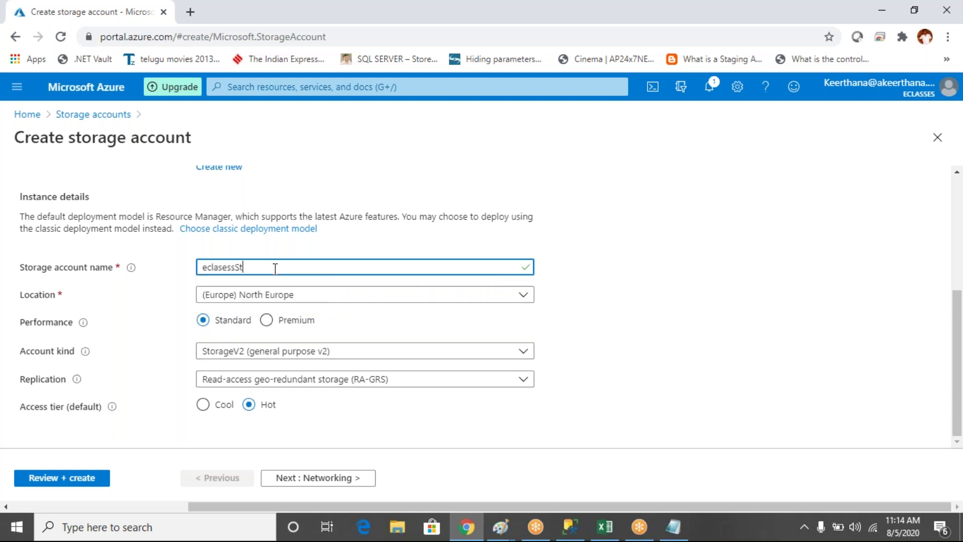
{"action": "type", "text": "orage"}
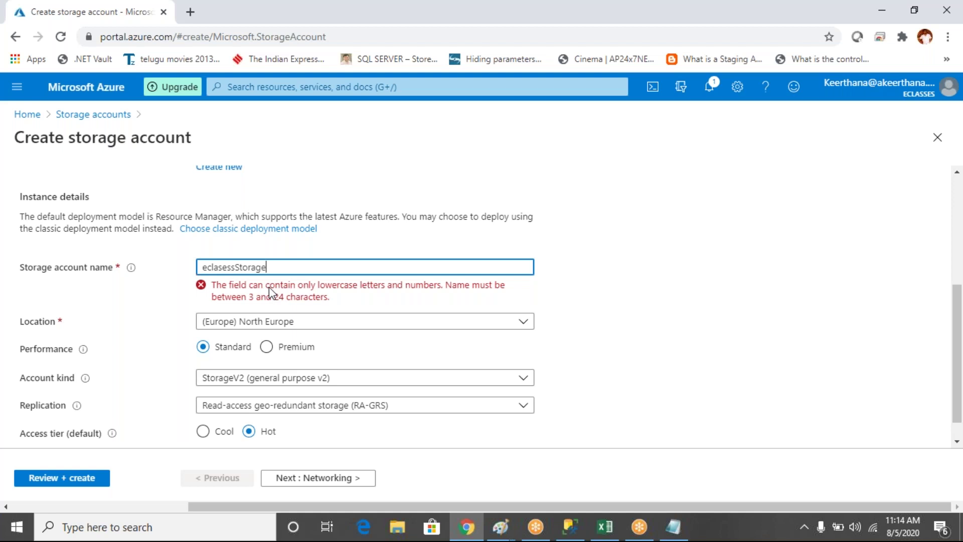
{"action": "left_click", "coordinate": [238, 267]}
{"action": "key", "text": "BackSpace"}
{"action": "type", "text": "s"}
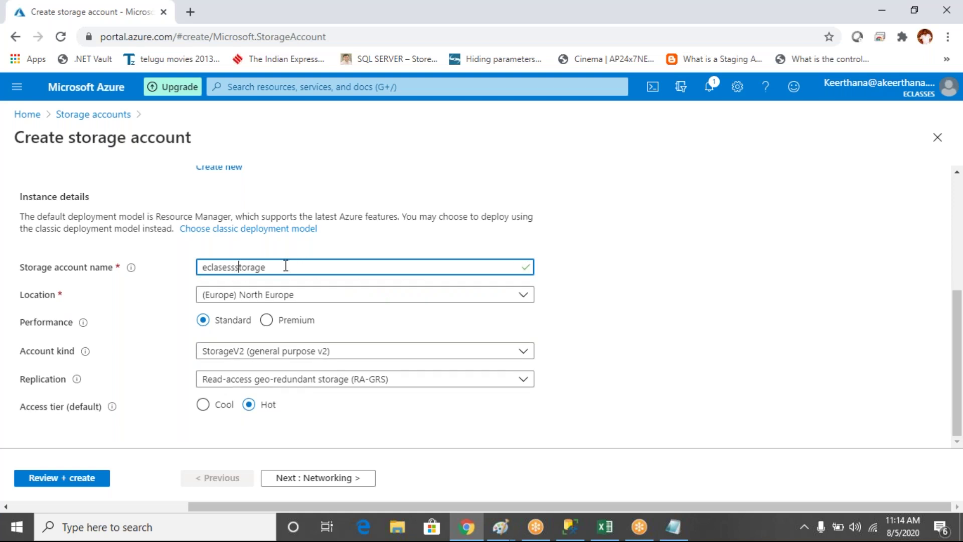
Step: Browse the regions available for the storage account's location and close the list
{"action": "left_click_drag", "start_coordinate": [285, 265], "coordinate": [197, 268]}
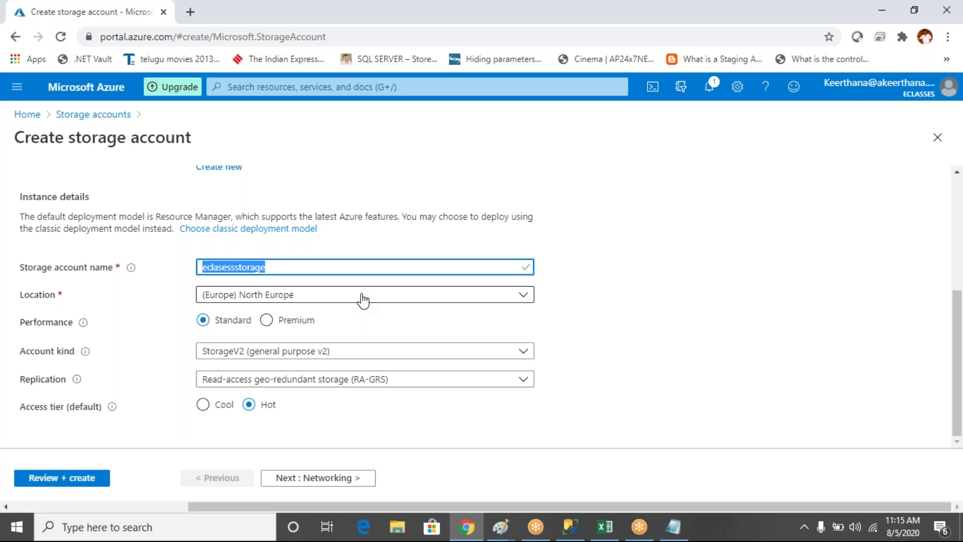
{"action": "left_click", "coordinate": [362, 299]}
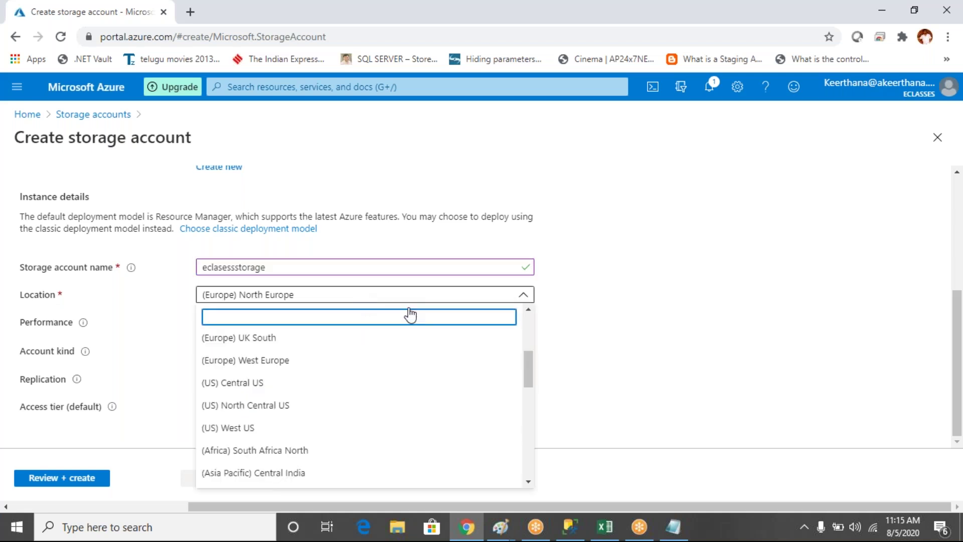
{"action": "left_click_drag", "start_coordinate": [528, 366], "coordinate": [526, 337]}
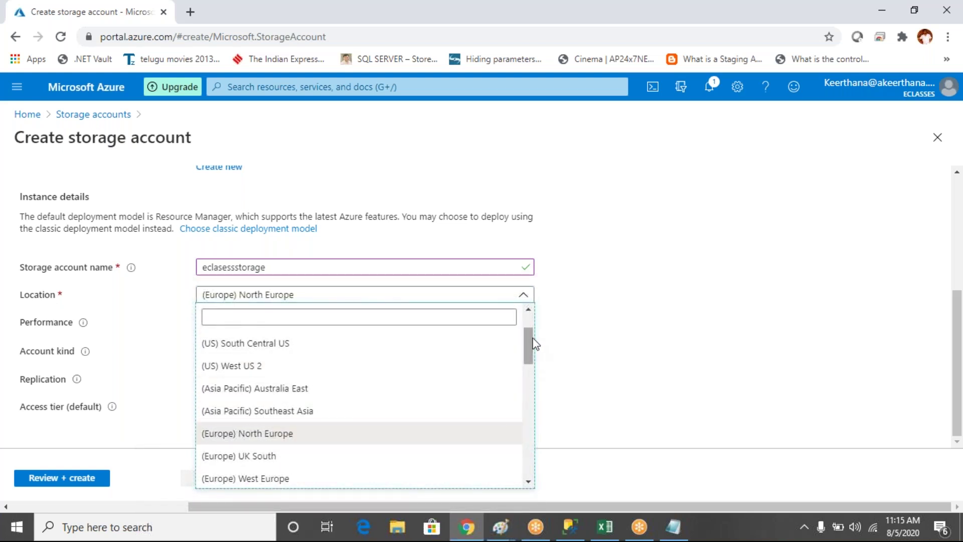
{"action": "left_click_drag", "start_coordinate": [532, 348], "coordinate": [527, 399]}
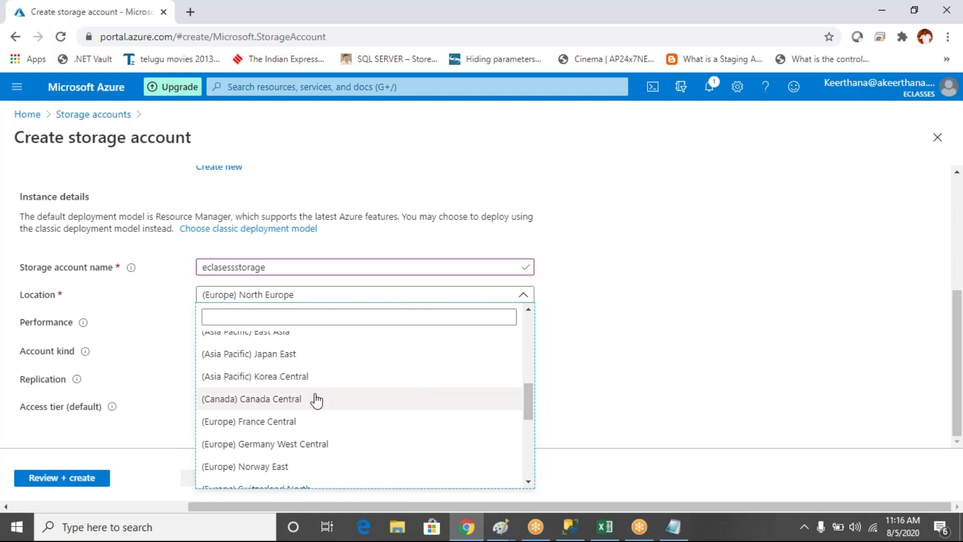
{"action": "left_click", "coordinate": [607, 362]}
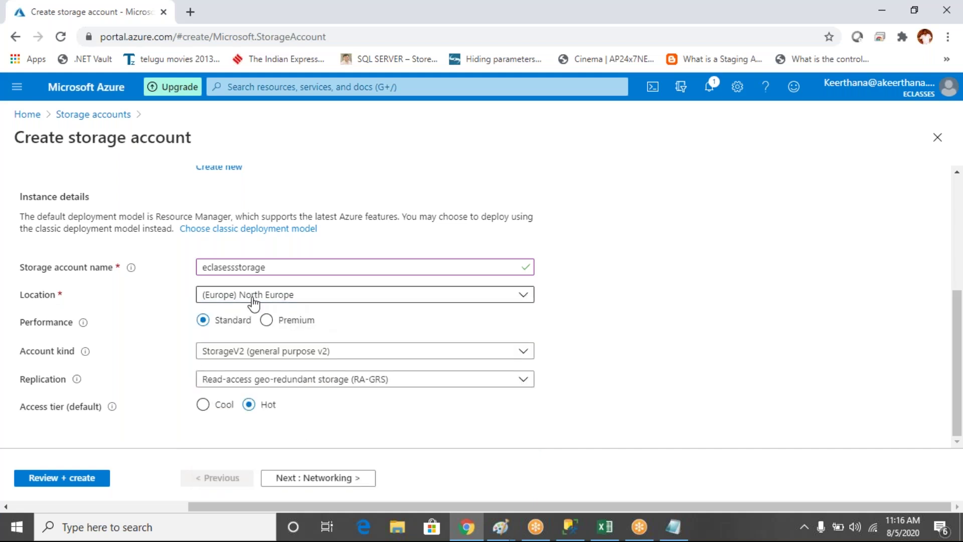
Step: Look through the location choices down to the last Asia Pacific and Europe regions, and read the explanation of the Performance setting
{"action": "left_click", "coordinate": [327, 300]}
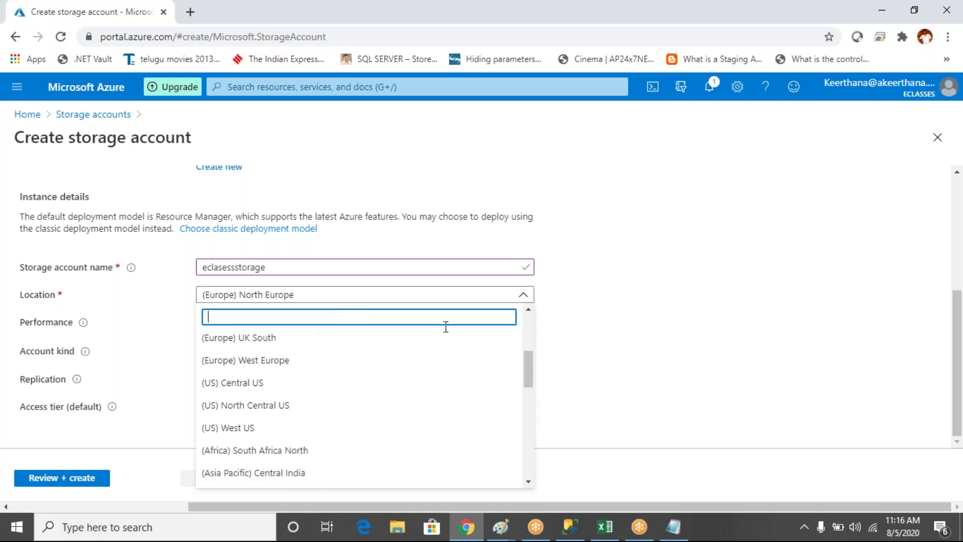
{"action": "left_click_drag", "start_coordinate": [528, 372], "coordinate": [528, 474]}
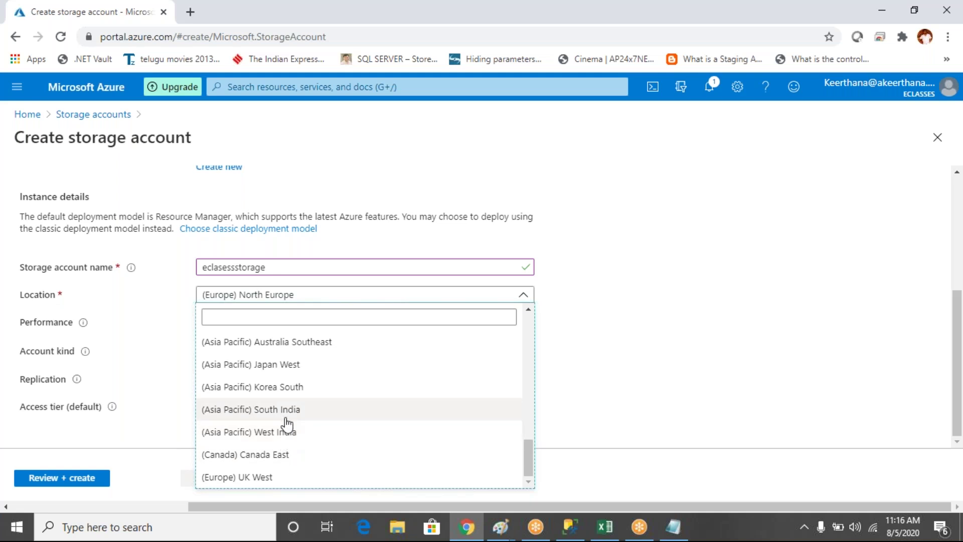
{"action": "left_click", "coordinate": [625, 334]}
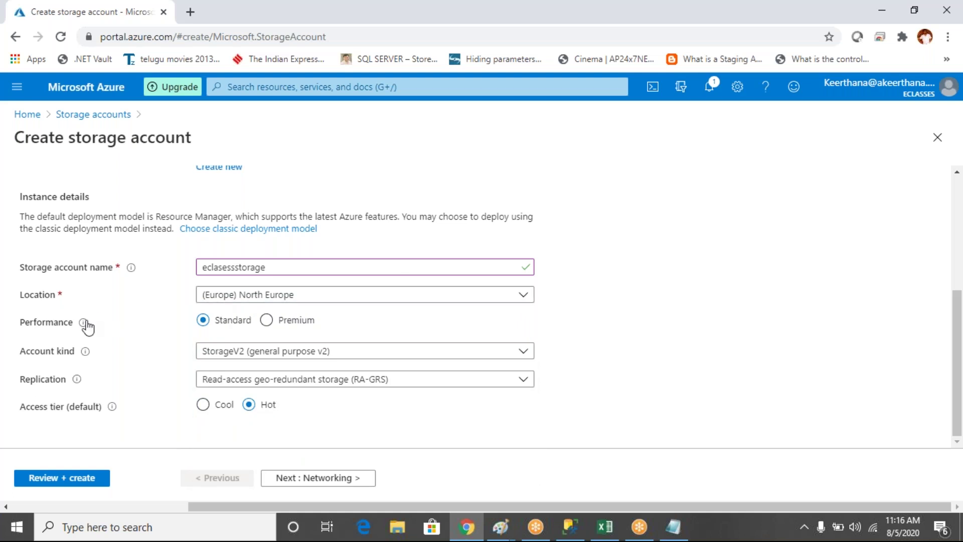
{"action": "mouse_move", "coordinate": [84, 323]}
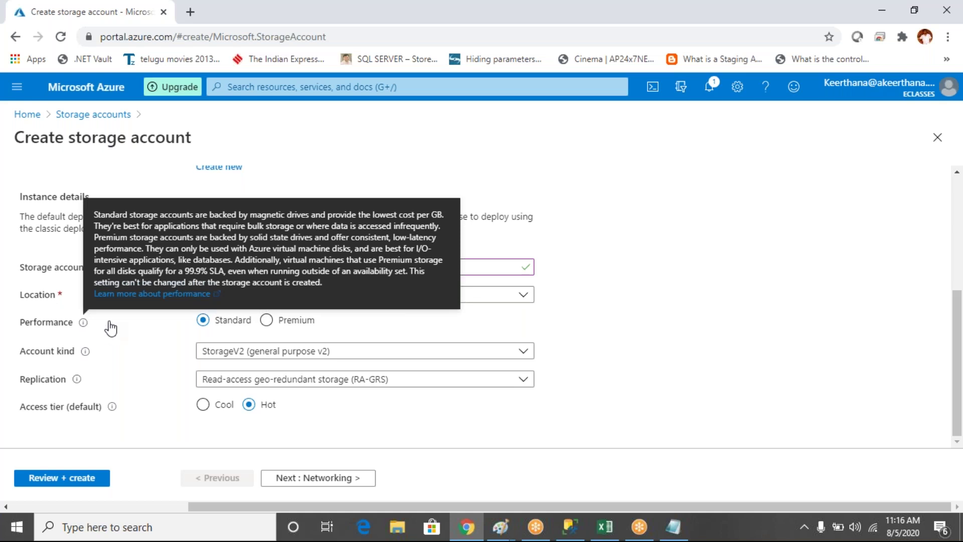
Step: Switch to Notepad and add the heading "Storage Account:" with a dashed underline at the end of the AUGAZURE notes
{"action": "left_click", "coordinate": [680, 532]}
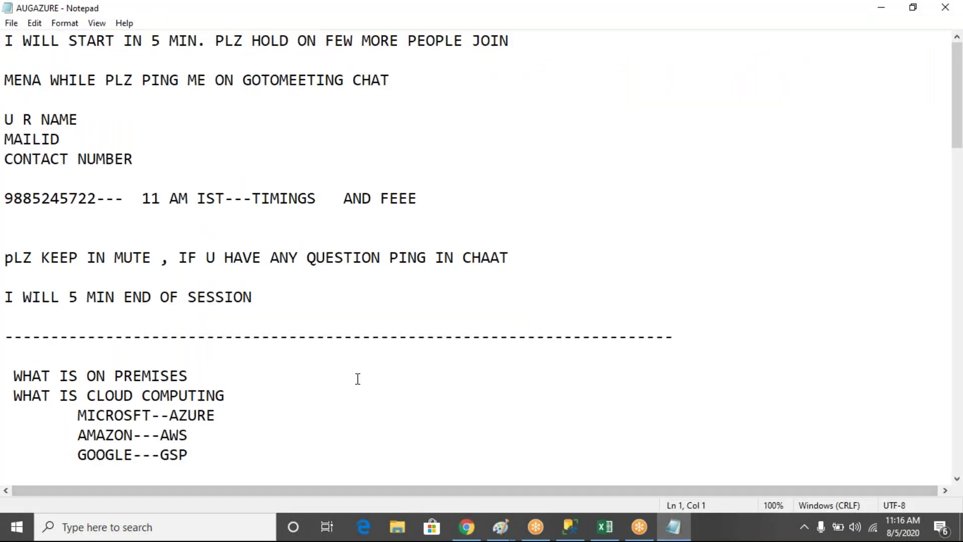
{"action": "left_click", "coordinate": [278, 447]}
{"action": "key", "text": "Return"}
{"action": "key", "text": "Down"}
{"action": "key", "text": "Down"}
{"action": "key", "text": "Down"}
{"action": "key", "text": "Down"}
{"action": "key", "text": "Down"}
{"action": "key", "text": "Down"}
{"action": "key", "text": "Down"}
{"action": "key", "text": "Down"}
{"action": "key", "text": "Down"}
{"action": "key", "text": "Down"}
{"action": "key", "text": "Down"}
{"action": "key", "text": "Down"}
{"action": "key", "text": "Down"}
{"action": "key", "text": "Down"}
{"action": "key", "text": "Down"}
{"action": "key", "text": "Down"}
{"action": "key", "text": "Down"}
{"action": "key", "text": "Down"}
{"action": "key", "text": "Down"}
{"action": "key", "text": "Down"}
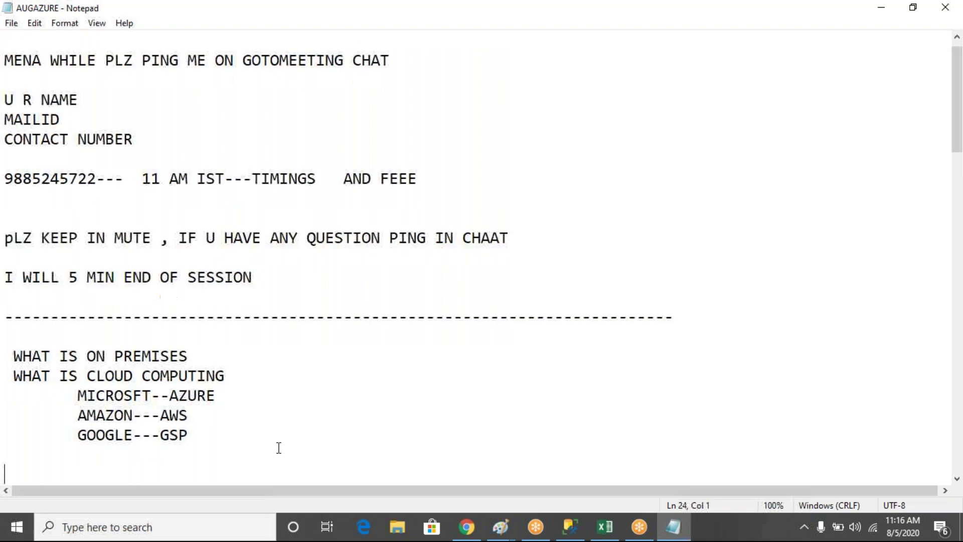
{"action": "key", "text": "Down"}
{"action": "key", "text": "Down"}
{"action": "key", "text": "Down"}
{"action": "key", "text": "Down"}
{"action": "key", "text": "Down"}
{"action": "key", "text": "Down"}
{"action": "key", "text": "Down"}
{"action": "key", "text": "Down"}
{"action": "key", "text": "Down"}
{"action": "key", "text": "Down"}
{"action": "key", "text": "Down"}
{"action": "key", "text": "Down"}
{"action": "key", "text": "Down"}
{"action": "key", "text": "Down"}
{"action": "key", "text": "Down"}
{"action": "key", "text": "Down"}
{"action": "key", "text": "Down"}
{"action": "key", "text": "Down"}
{"action": "key", "text": "Up"}
{"action": "key", "text": "Up"}
{"action": "key", "text": "Up"}
{"action": "key", "text": "Up"}
{"action": "key", "text": "Up"}
{"action": "key", "text": "Up"}
{"action": "key", "text": "Up"}
{"action": "key", "text": "Up"}
{"action": "key", "text": "Up"}
{"action": "key", "text": "Up"}
{"action": "key", "text": "Up"}
{"action": "key", "text": "Up"}
{"action": "key", "text": "Up"}
{"action": "key", "text": "Up"}
{"action": "key", "text": "Up"}
{"action": "key", "text": "Up"}
{"action": "key", "text": "Up"}
{"action": "key", "text": "Up"}
{"action": "key", "text": "Up"}
{"action": "key", "text": "Up"}
{"action": "key", "text": "Down"}
{"action": "key", "text": "Down"}
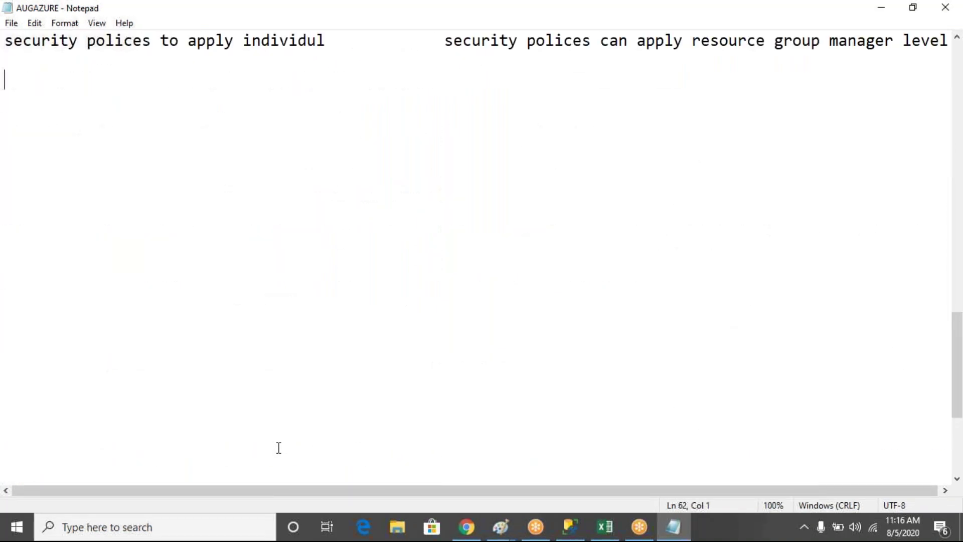
{"action": "type", "text": "Stor"}
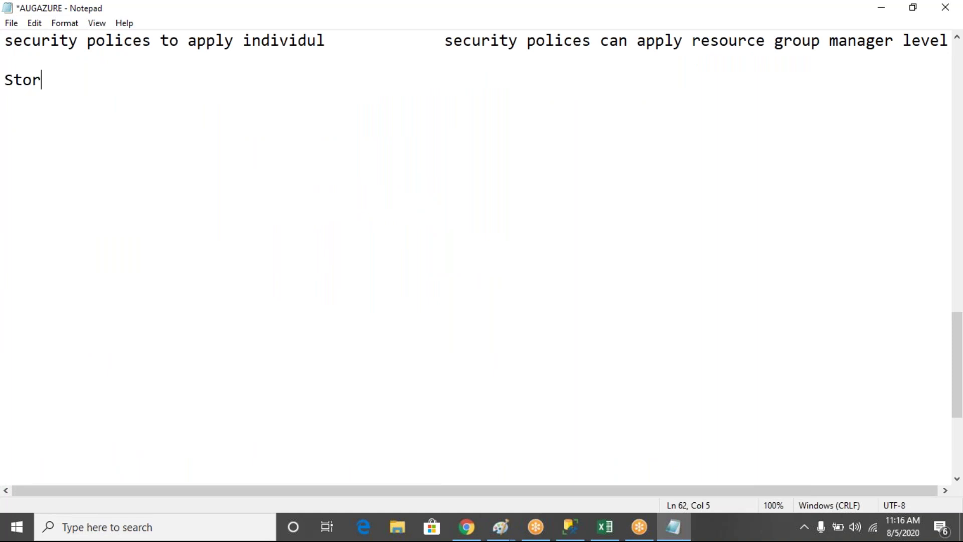
{"action": "type", "text": "age Account:"}
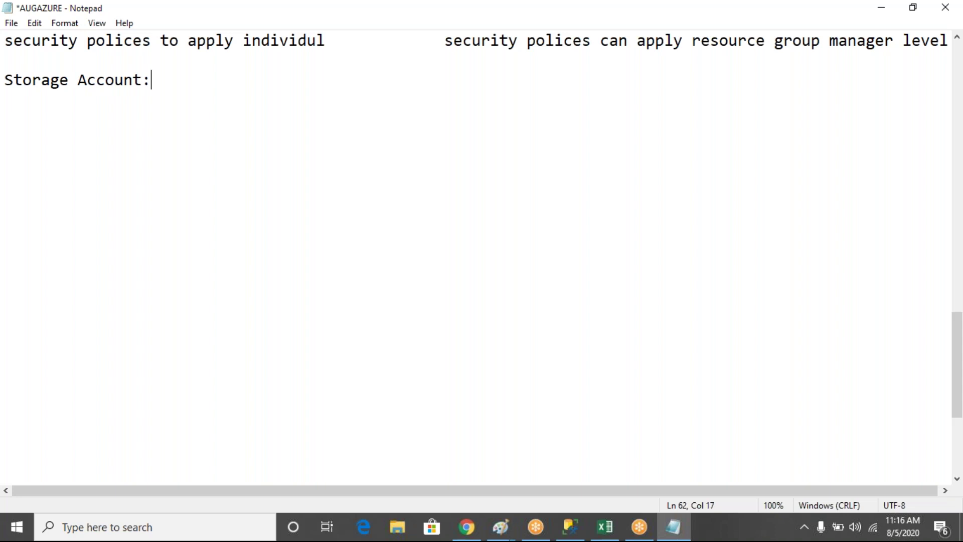
{"action": "key", "text": "Return"}
{"action": "type", "text": "-------------------------"}
Step: Add the subheading "Performence" and below it the column titles "Standard" and "Premium", underlined with dashes
{"action": "key", "text": "Return"}
{"action": "type", "text": "Performence"}
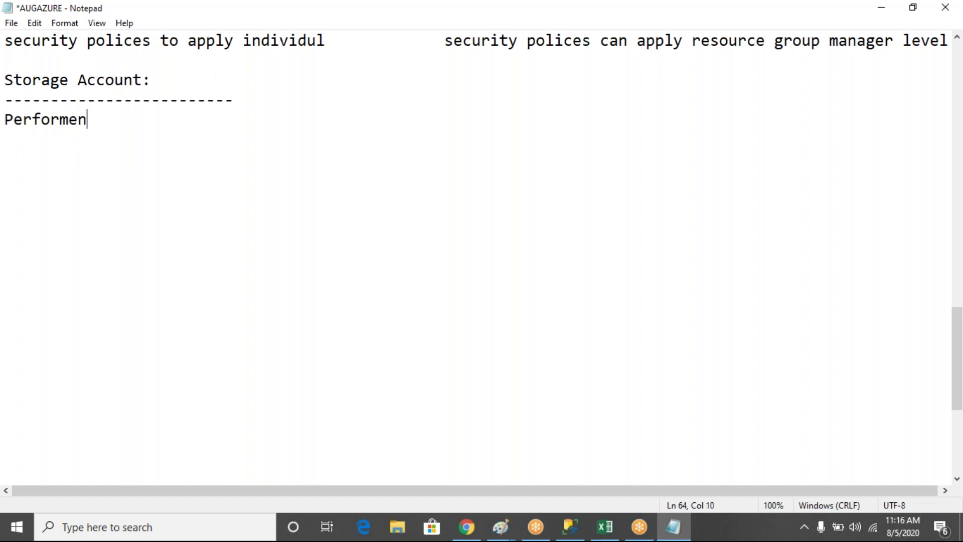
{"action": "key", "text": "Return"}
{"action": "key", "text": "Return"}
{"action": "left_click", "coordinate": [477, 530]}
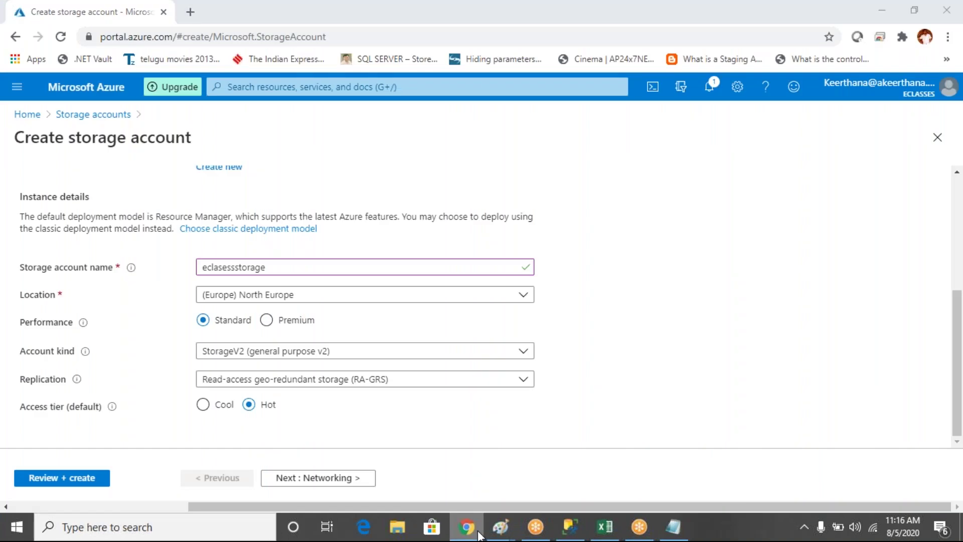
{"action": "key", "text": "alt+Tab"}
{"action": "type", "text": "Standard"}
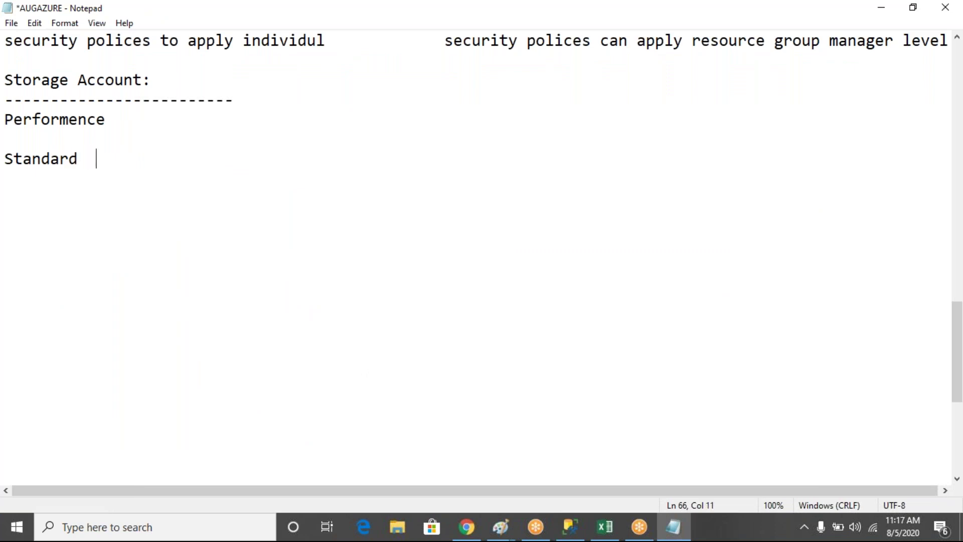
{"action": "type", "text": "          Premium"}
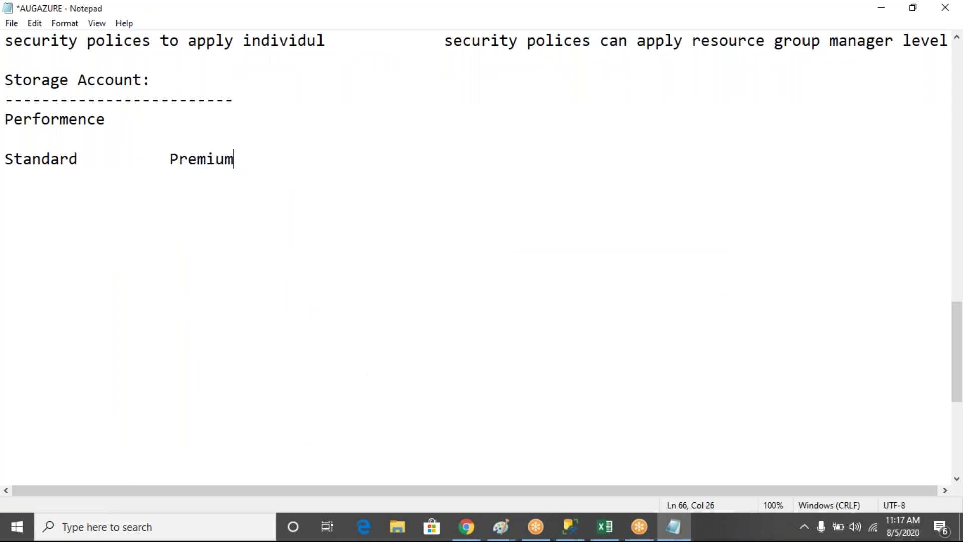
{"action": "key", "text": "Return"}
{"action": "type", "text": "-----------------------------------------------"}
Step: Check the Performance setting in Chrome and note "Magnetic Drives" under Standard and "SSD-Solid State Drives" under Premium in Notepad
{"action": "left_click", "coordinate": [463, 531]}
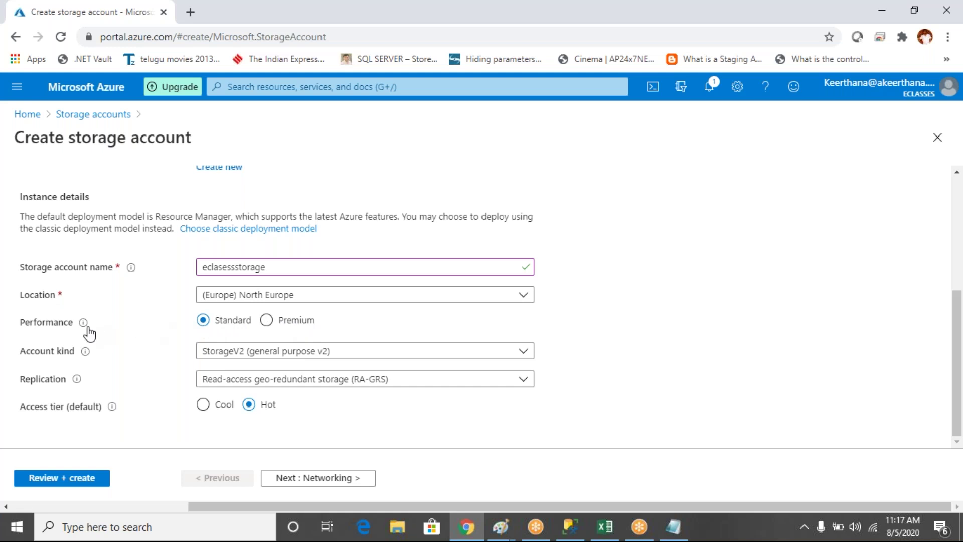
{"action": "mouse_move", "coordinate": [86, 329]}
{"action": "left_click", "coordinate": [673, 526]}
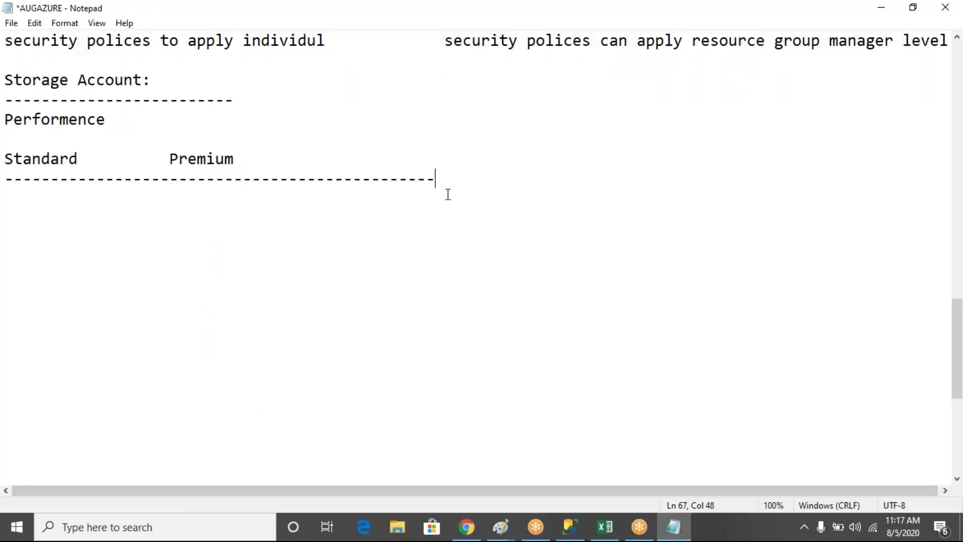
{"action": "key", "text": "Return"}
{"action": "type", "text": "Magnet"}
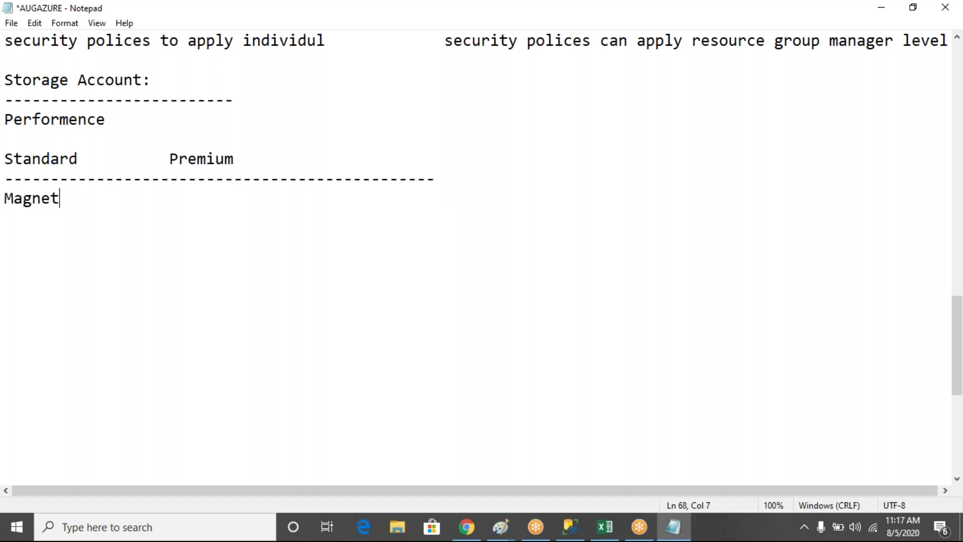
{"action": "type", "text": "ic Drives"}
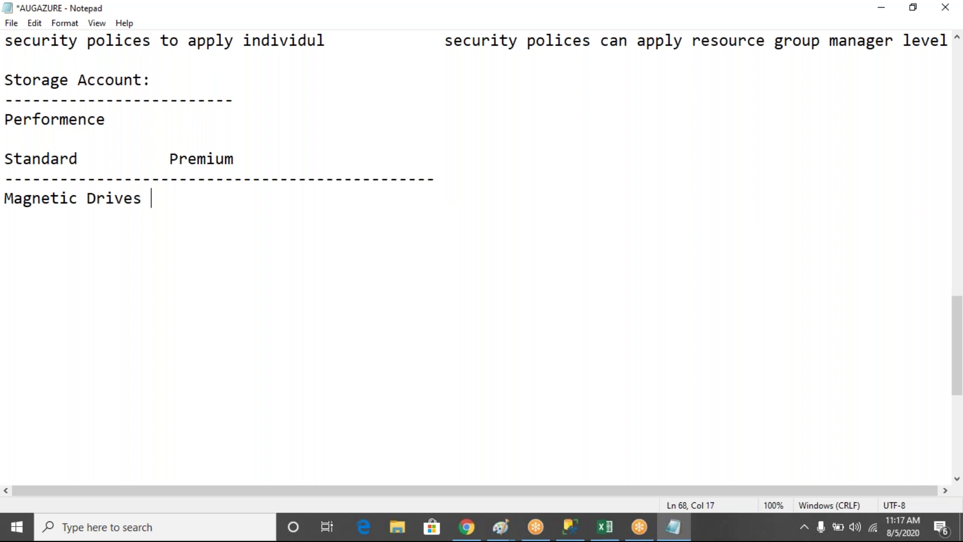
{"action": "type", "text": "   SSD-Soli"}
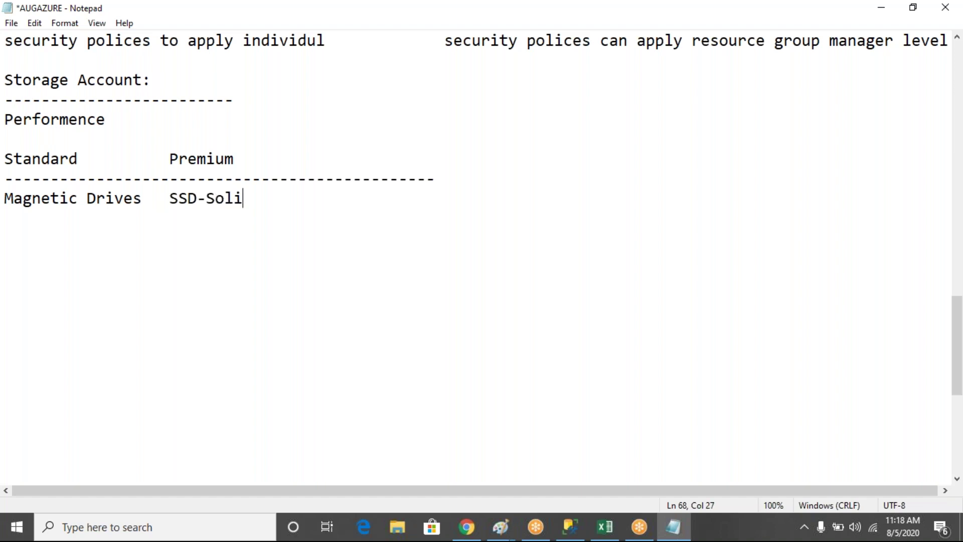
{"action": "type", "text": "d Stat"}
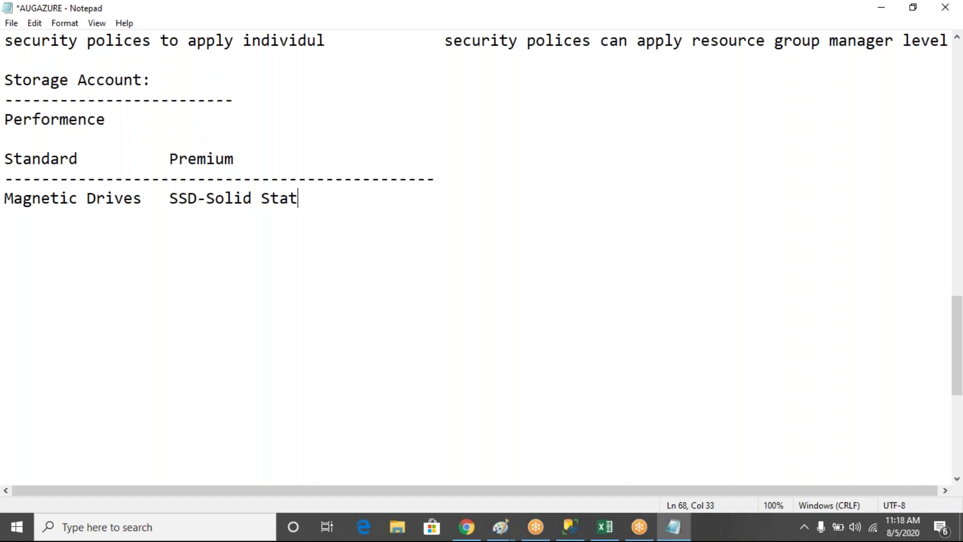
{"action": "type", "text": "e Drives"}
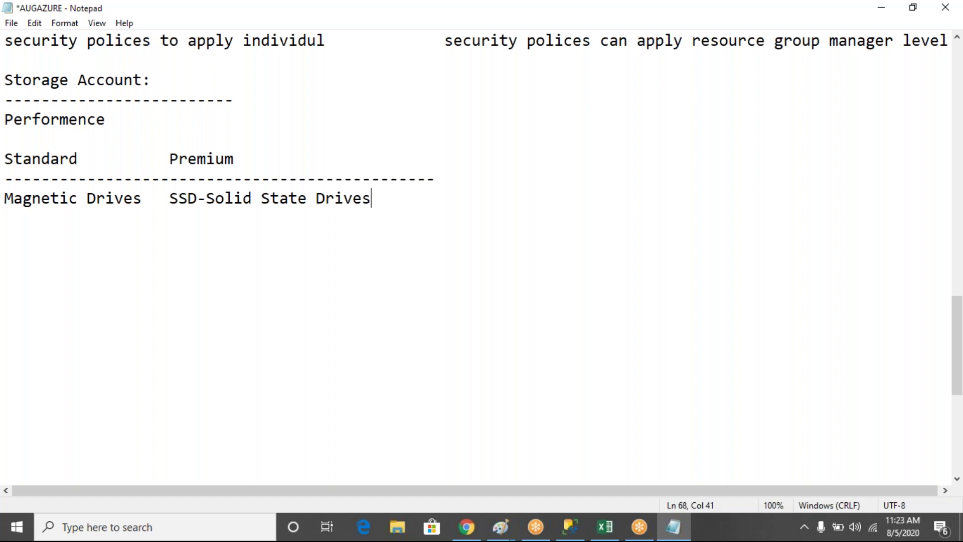
Step: Add the lines "cost low" and "pwerformence low" to the Standard column
{"action": "key", "text": "Return"}
{"action": "type", "text": "cost low"}
{"action": "key", "text": "Return"}
{"action": "type", "text": "pwerfor"}
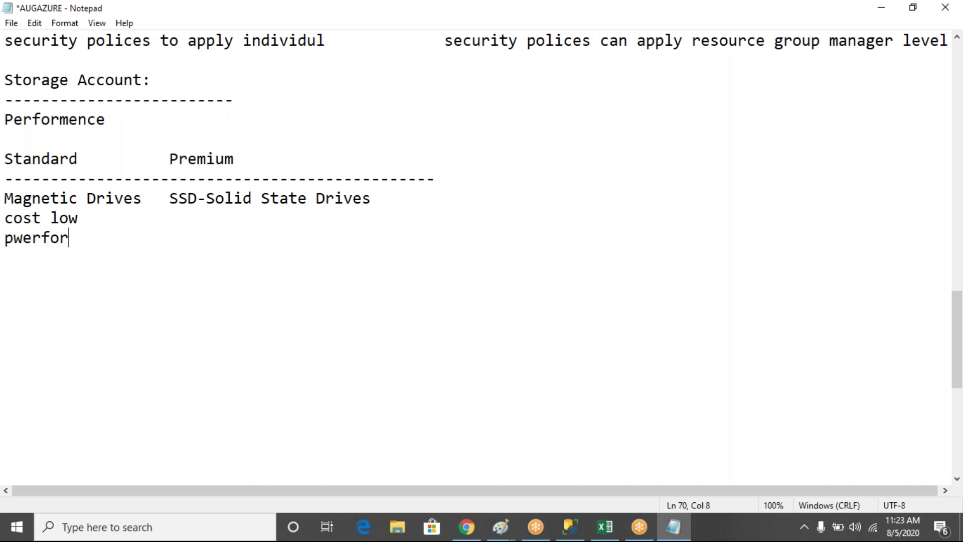
{"action": "type", "text": "mence low"}
Step: Add "cost high" and "performence high" to the Premium column, beside the matching Standard entries
{"action": "key", "text": "Up"}
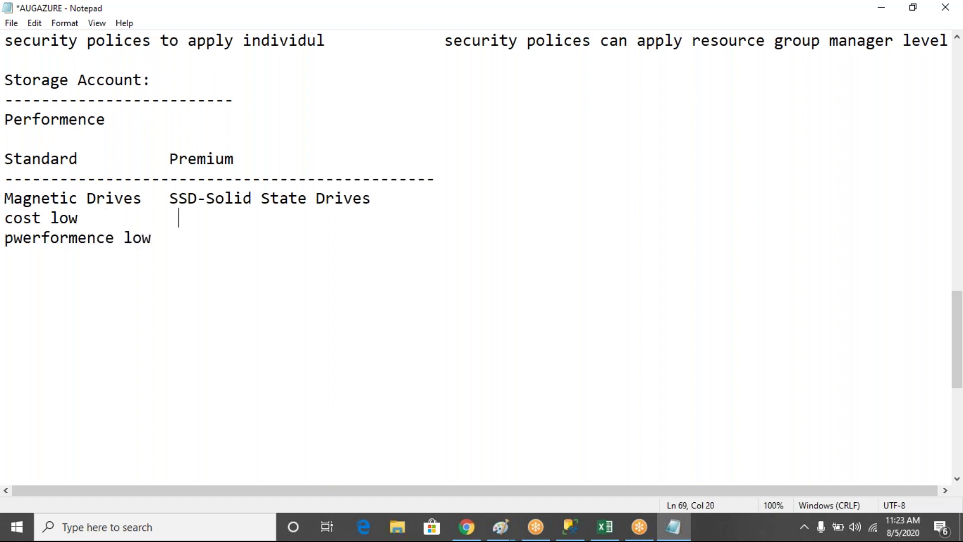
{"action": "type", "text": "cost "}
{"action": "type", "text": "high"}
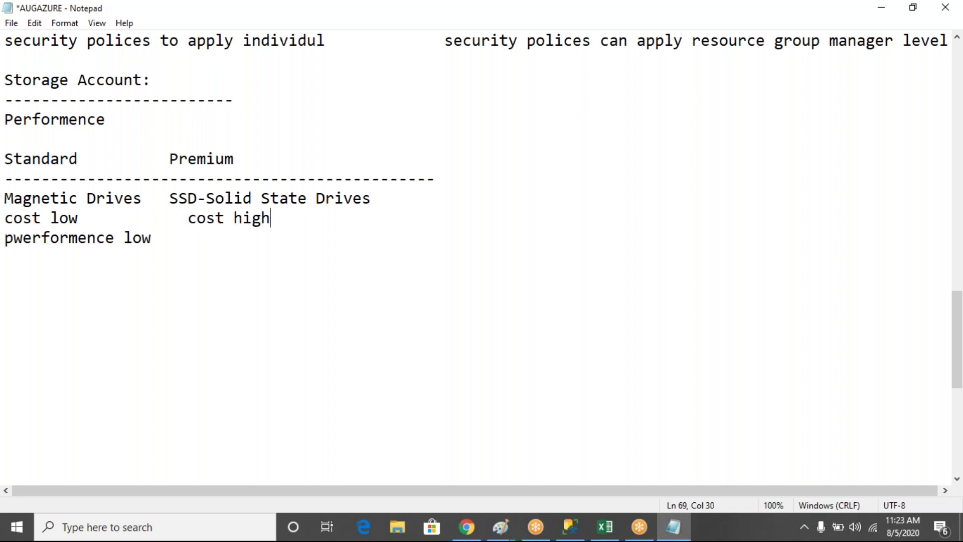
{"action": "key", "text": "Down"}
{"action": "type", "text": "pw"}
{"action": "key", "text": "BackSpace"}
{"action": "type", "text": "erforme"}
{"action": "type", "text": "nc"}
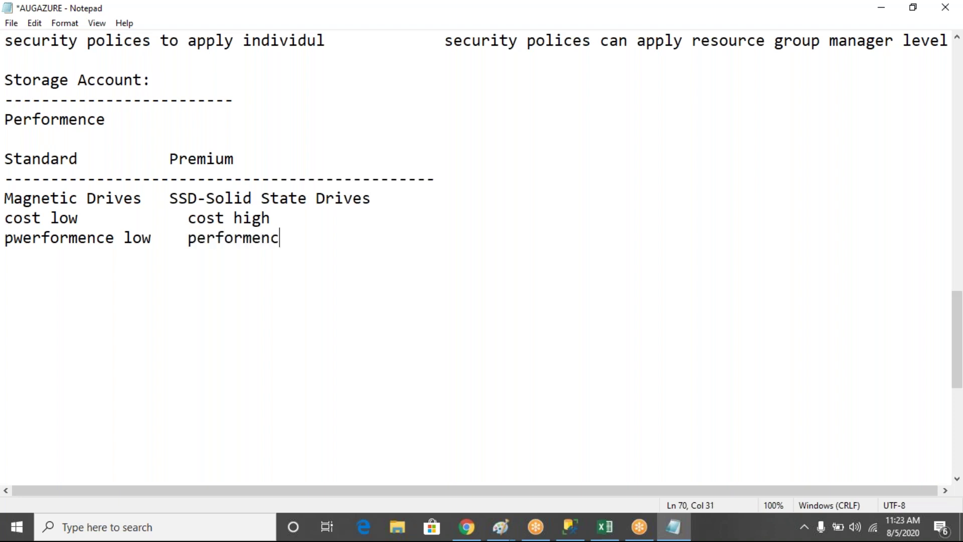
{"action": "type", "text": "e high"}
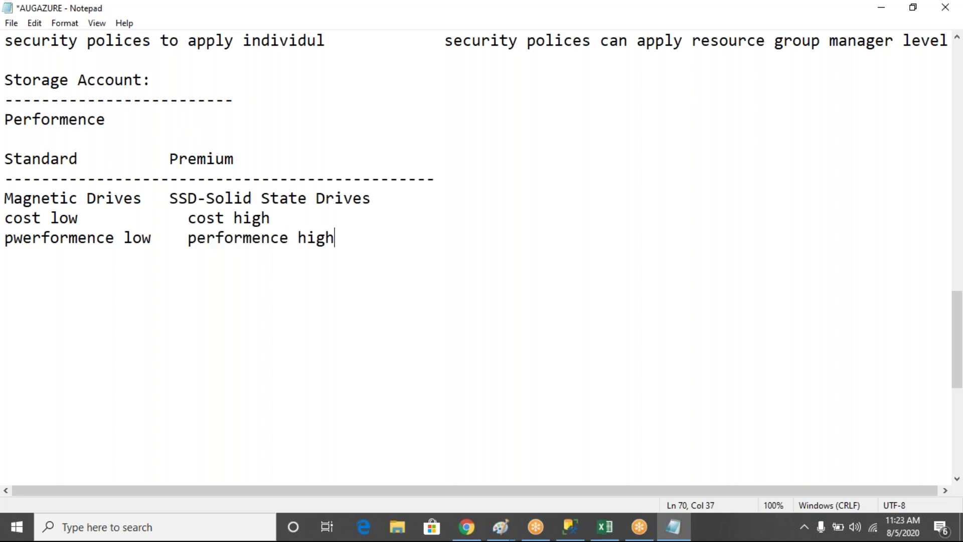
Step: Correct "pwerformence" to "performence" in the Standard column
{"action": "key", "text": "Return"}
{"action": "key", "text": "Up"}
{"action": "key", "text": "Right"}
{"action": "key", "text": "Right"}
{"action": "key", "text": "BackSpace"}
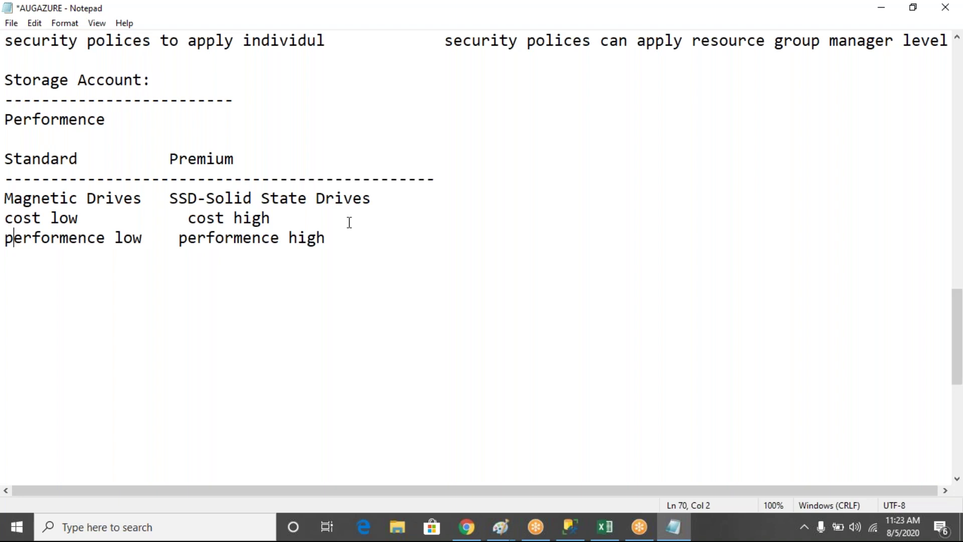
Step: Leave blank lines below the comparison and write "yesterday i created virtual Machine---Os, Images....files related to Opetaing Syayetem"
{"action": "left_click", "coordinate": [339, 238]}
{"action": "key", "text": "Return"}
{"action": "key", "text": "Return"}
{"action": "key", "text": "Return"}
{"action": "key", "text": "Return"}
{"action": "key", "text": "Return"}
{"action": "type", "text": "yester"}
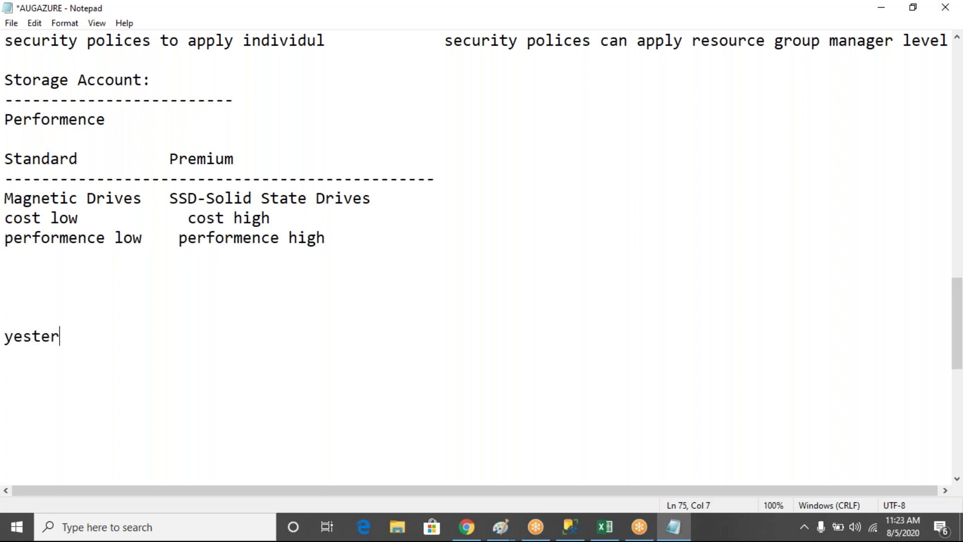
{"action": "type", "text": "day   i cre"}
{"action": "type", "text": "teed"}
{"action": "key", "text": "BackSpace"}
{"action": "key", "text": "BackSpace"}
{"action": "key", "text": "BackSpace"}
{"action": "key", "text": "BackSpace"}
{"action": "type", "text": "ated v"}
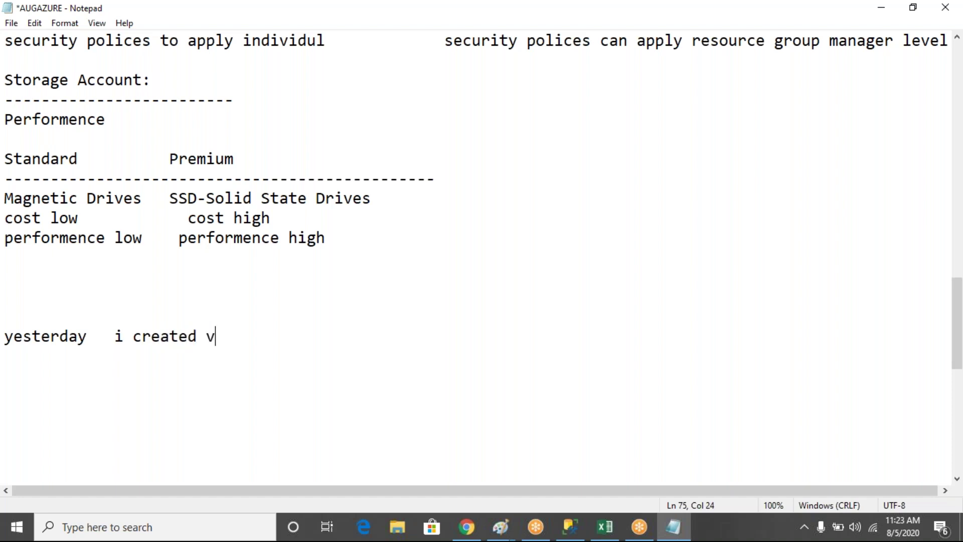
{"action": "type", "text": "irtual Mac"}
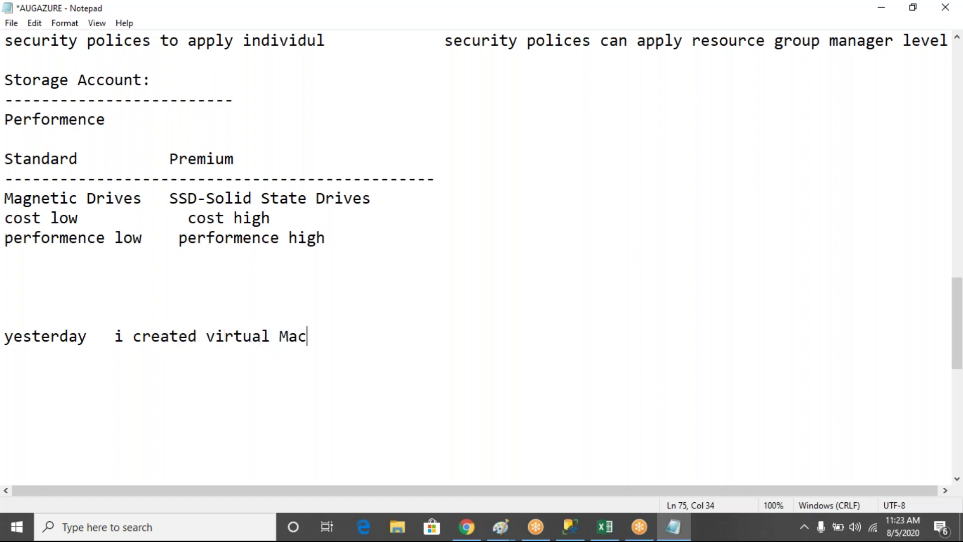
{"action": "type", "text": "hine---O"}
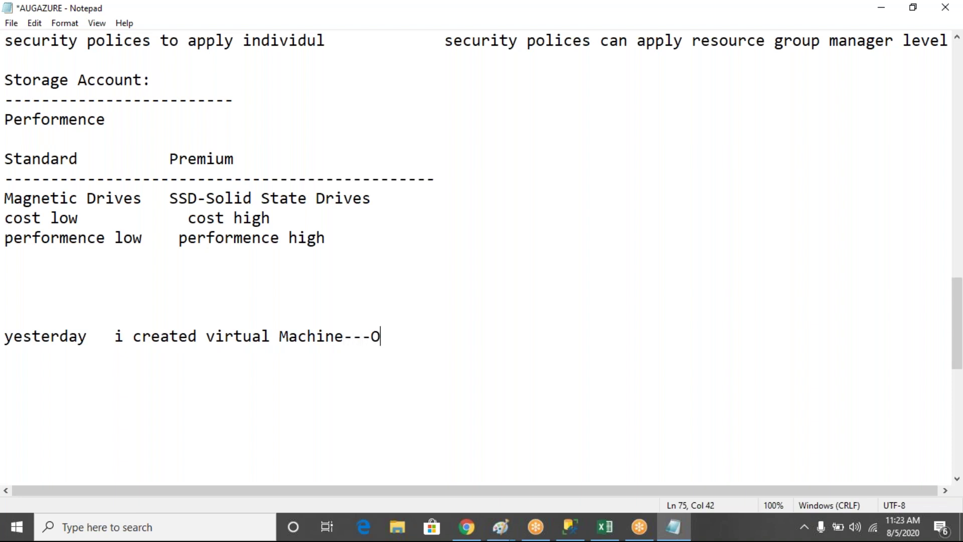
{"action": "type", "text": "s, Image"}
{"action": "key", "text": "BackSpace"}
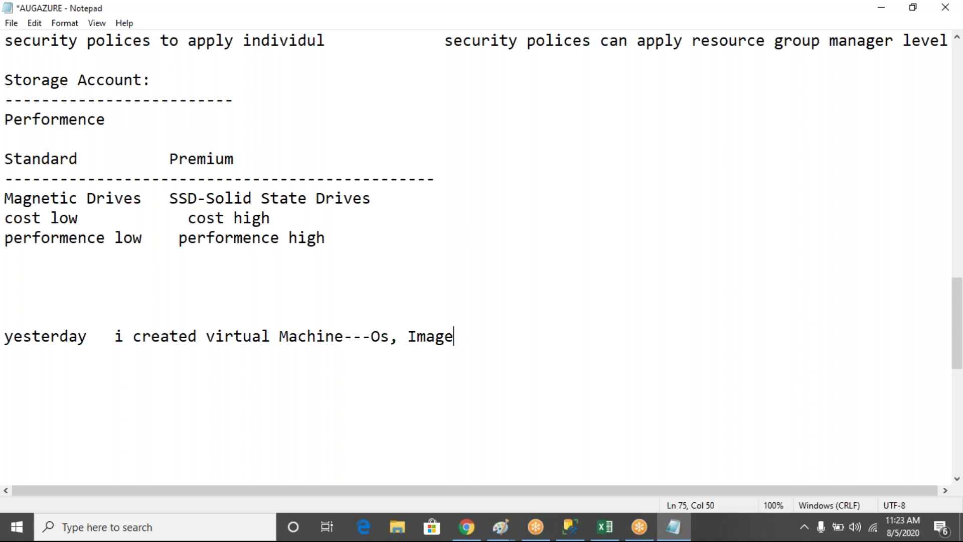
{"action": "type", "text": "s....files related to"}
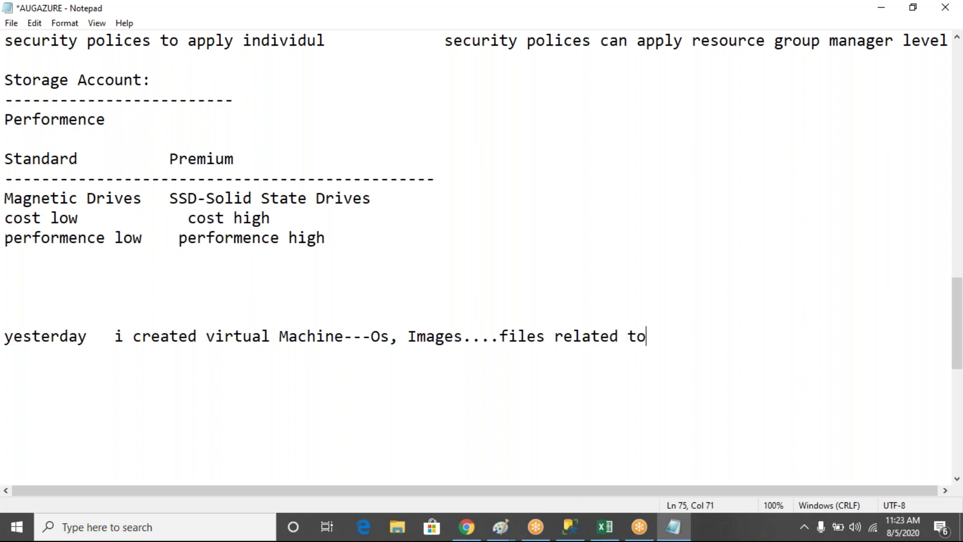
{"action": "type", "text": " Opetaing "}
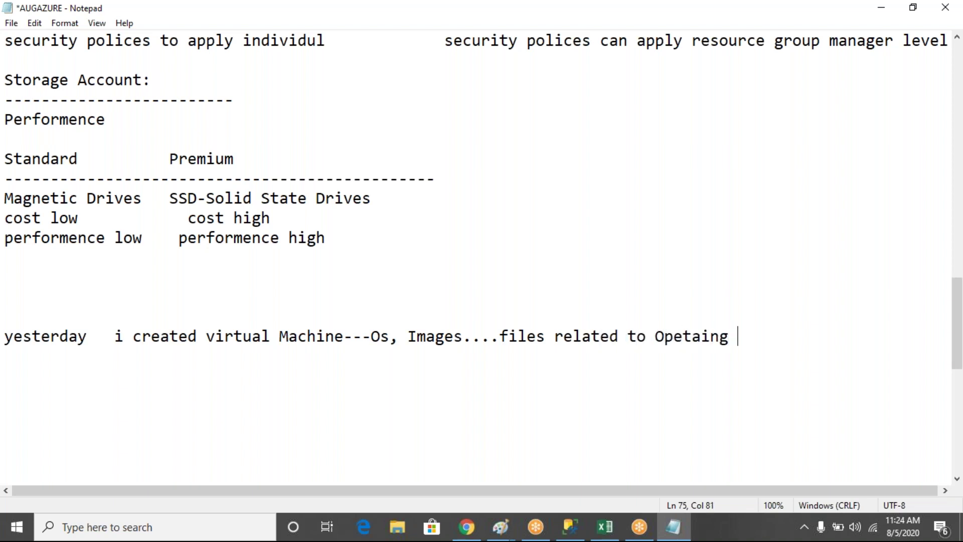
{"action": "type", "text": "Syayetem"}
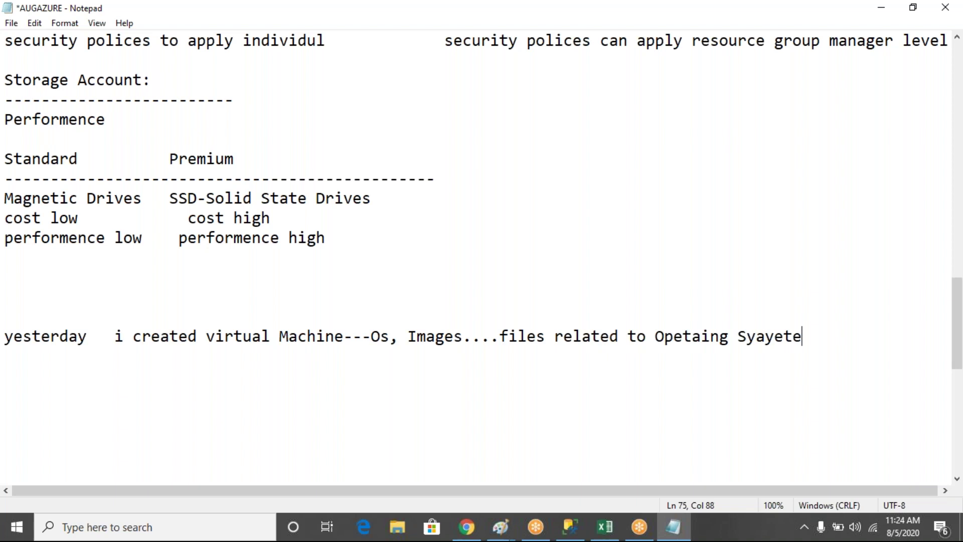
Step: Highlight the text "--Os, Images....files related to Opetaing Syayetem" at the end of the virtual machine line
{"action": "key", "text": "shift+Left"}
{"action": "key", "text": "shift+Left"}
{"action": "key", "text": "shift+Left"}
{"action": "key", "text": "shift+Left"}
{"action": "key", "text": "shift+Left"}
{"action": "key", "text": "shift+Left"}
{"action": "key", "text": "shift+Left"}
{"action": "key", "text": "shift+Left"}
{"action": "key", "text": "shift+Left"}
{"action": "key", "text": "shift+Left"}
{"action": "key", "text": "shift+Left"}
{"action": "key", "text": "shift+Left"}
{"action": "key", "text": "shift+Left"}
{"action": "key", "text": "shift+Left"}
{"action": "key", "text": "shift+Left"}
{"action": "key", "text": "shift+Left"}
{"action": "key", "text": "shift+Left"}
{"action": "key", "text": "shift+Left"}
{"action": "key", "text": "shift+Left"}
{"action": "key", "text": "shift+Left"}
{"action": "key", "text": "shift+Left"}
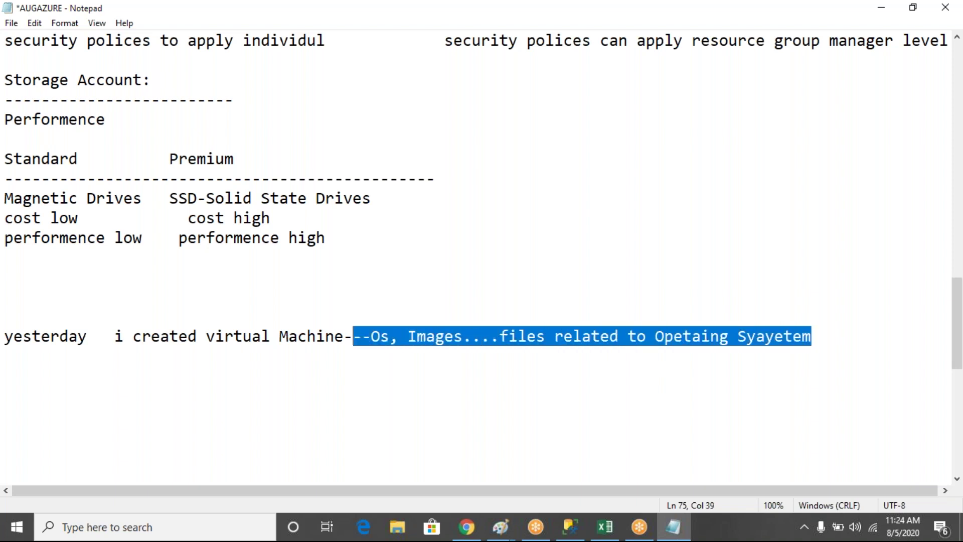
Step: Extend the highlight backwards through the virtual machine line as far as the final letter of "yesterday"
{"action": "key", "text": "shift+Left"}
{"action": "key", "text": "shift+Left"}
{"action": "key", "text": "shift+Left"}
{"action": "key", "text": "shift+Left"}
{"action": "key", "text": "shift+Left"}
{"action": "key", "text": "shift+Left"}
{"action": "key", "text": "shift+Left"}
{"action": "key", "text": "shift+Left"}
{"action": "key", "text": "shift+Left"}
{"action": "key", "text": "shift+Left"}
{"action": "key", "text": "shift+Left"}
{"action": "key", "text": "shift+Left"}
{"action": "key", "text": "shift+Left"}
{"action": "key", "text": "shift+Left"}
{"action": "key", "text": "shift+Left"}
{"action": "key", "text": "shift+Left"}
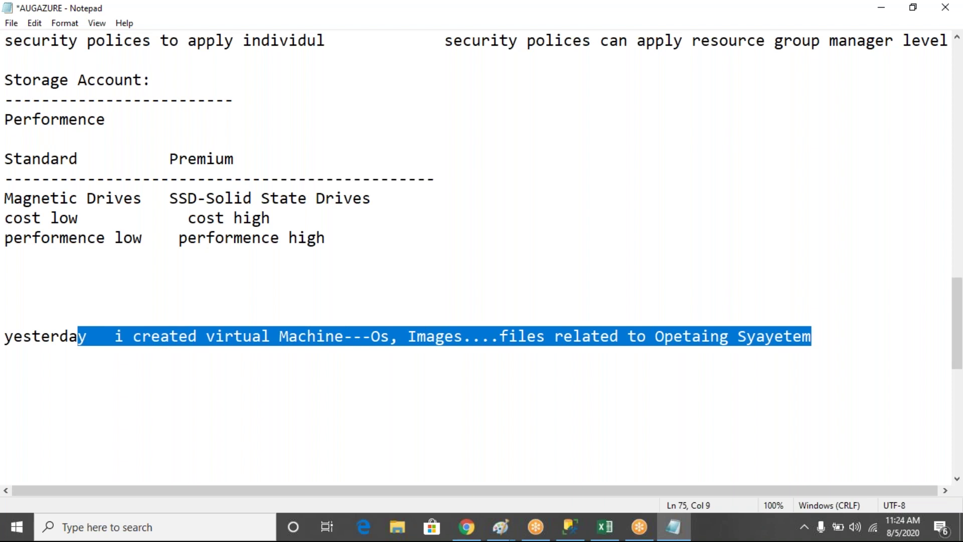
Step: Highlight only the end of the virtual machine line, covering "Images....files related to Opetaing Syayetem"
{"action": "key", "text": "End"}
{"action": "key", "text": "shift+Left"}
{"action": "key", "text": "shift+Left"}
{"action": "key", "text": "shift+Left"}
{"action": "key", "text": "shift+Left"}
{"action": "key", "text": "shift+Left"}
{"action": "key", "text": "shift+Left"}
{"action": "key", "text": "shift+Left"}
{"action": "key", "text": "shift+Left"}
{"action": "key", "text": "shift+Left"}
{"action": "key", "text": "shift+Left"}
{"action": "key", "text": "shift+Left"}
{"action": "key", "text": "shift+Left"}
{"action": "key", "text": "shift+Left"}
{"action": "key", "text": "shift+Left"}
{"action": "key", "text": "shift+Left"}
{"action": "key", "text": "shift+Left"}
{"action": "key", "text": "shift+Left"}
{"action": "key", "text": "shift+Left"}
{"action": "key", "text": "shift+Left"}
{"action": "key", "text": "shift+Left"}
{"action": "key", "text": "shift+Left"}
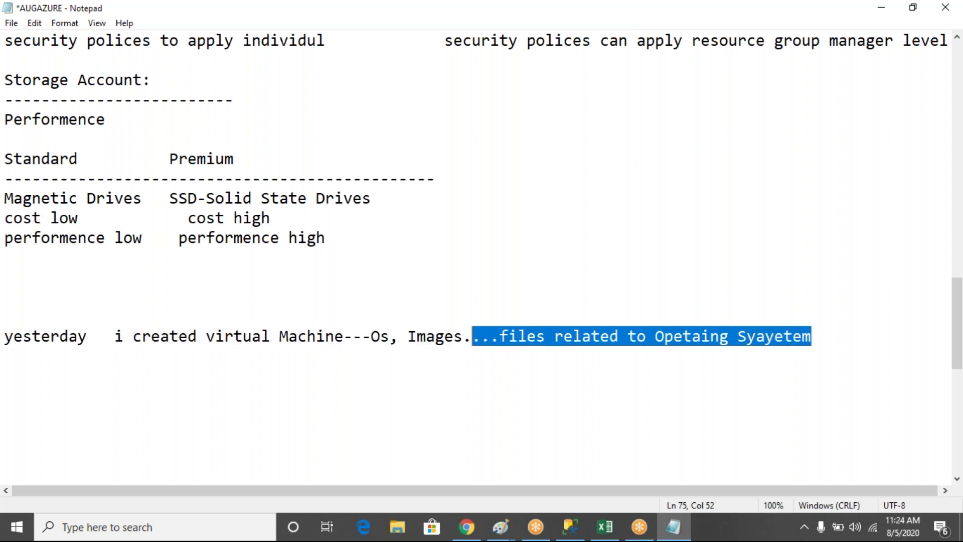
{"action": "key", "text": "shift+Left"}
{"action": "key", "text": "shift+Left"}
{"action": "key", "text": "shift+Left"}
{"action": "key", "text": "shift+Left"}
{"action": "key", "text": "shift+Left"}
{"action": "key", "text": "shift+Left"}
{"action": "key", "text": "shift+Left"}
{"action": "key", "text": "shift+Left"}
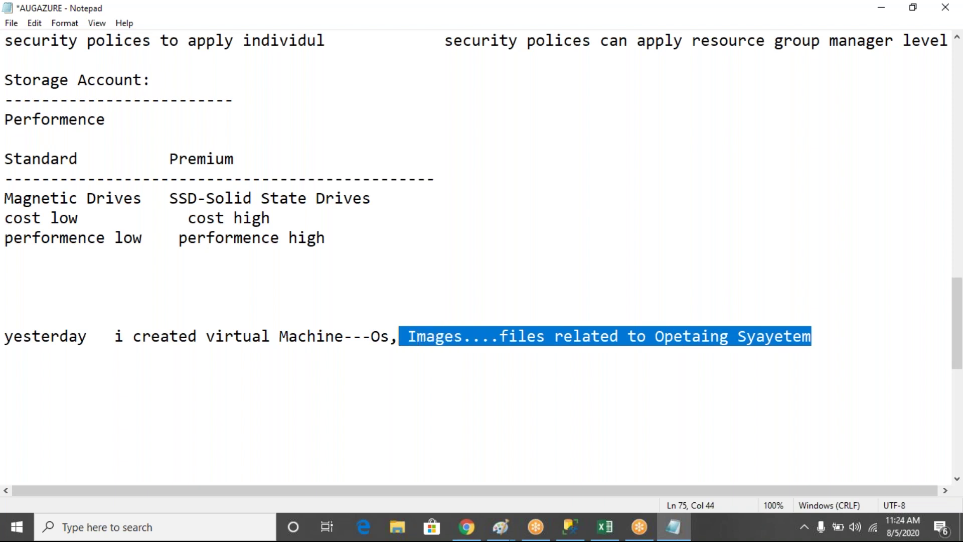
{"action": "key", "text": "shift+Left"}
Step: Write "--------azure will create a storage account---premium" on a new line below the virtual machine line
{"action": "key", "text": "End"}
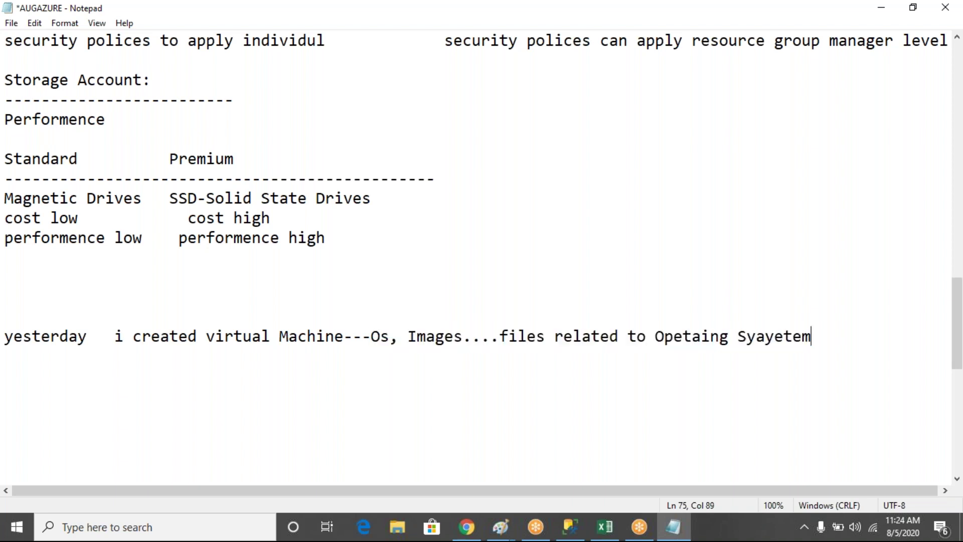
{"action": "key", "text": "Return"}
{"action": "type", "text": "--------azure wi"}
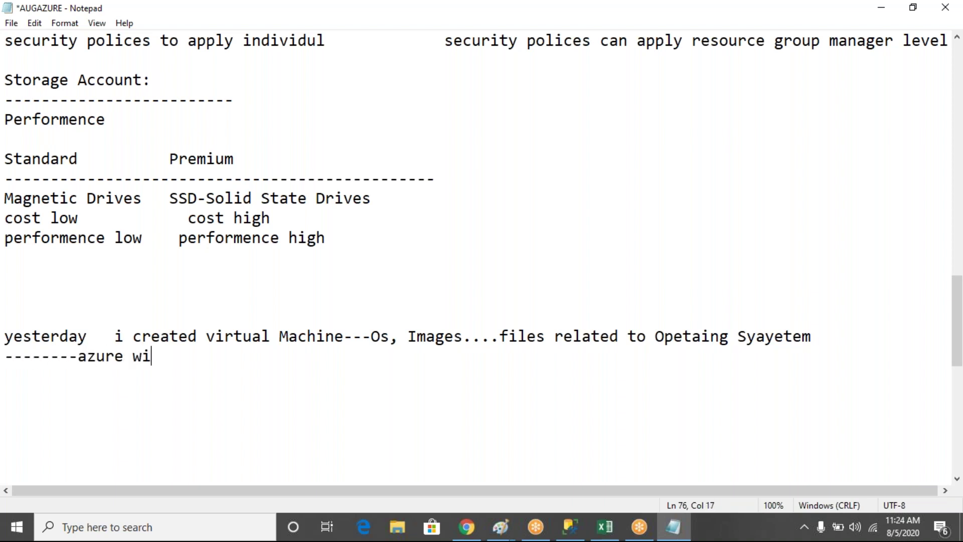
{"action": "type", "text": "ll create"}
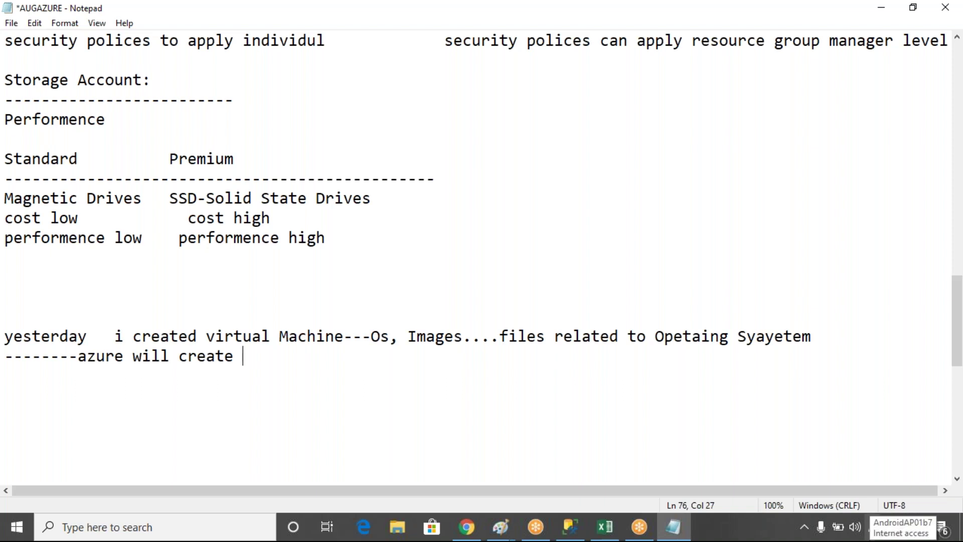
{"action": "type", "text": "a system"}
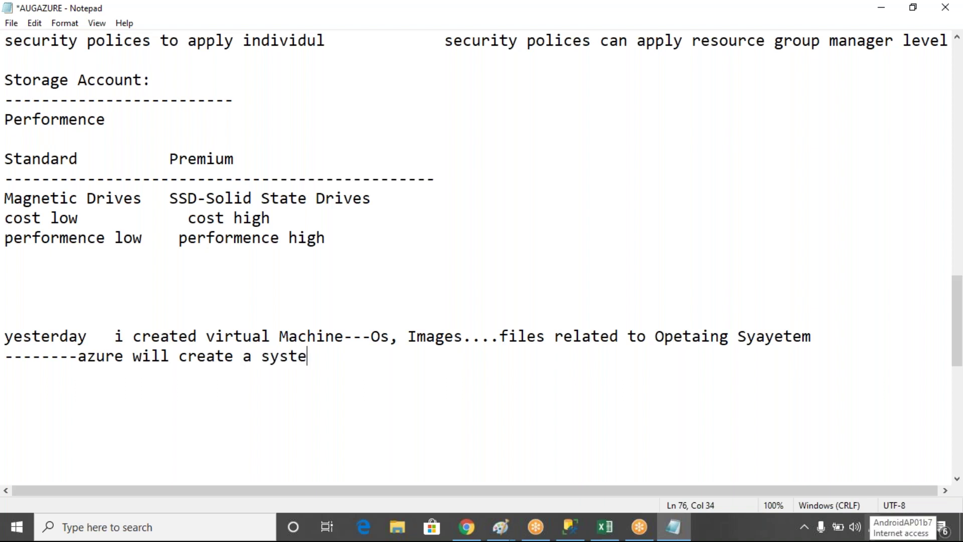
{"action": "key", "text": "BackSpace"}
{"action": "key", "text": "BackSpace"}
{"action": "key", "text": "BackSpace"}
{"action": "key", "text": "BackSpace"}
{"action": "key", "text": "BackSpace"}
{"action": "key", "text": "BackSpace"}
{"action": "type", "text": "storage ac"}
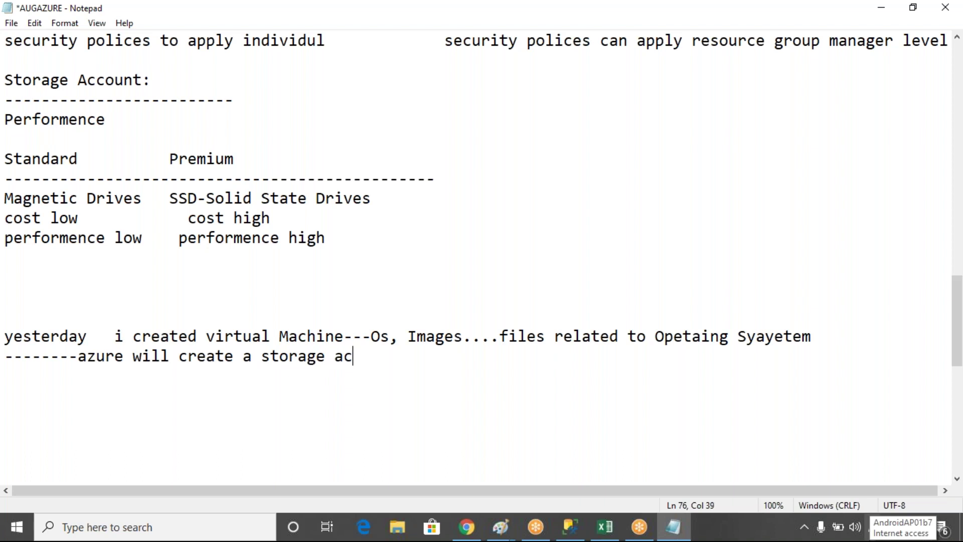
{"action": "type", "text": "count-"}
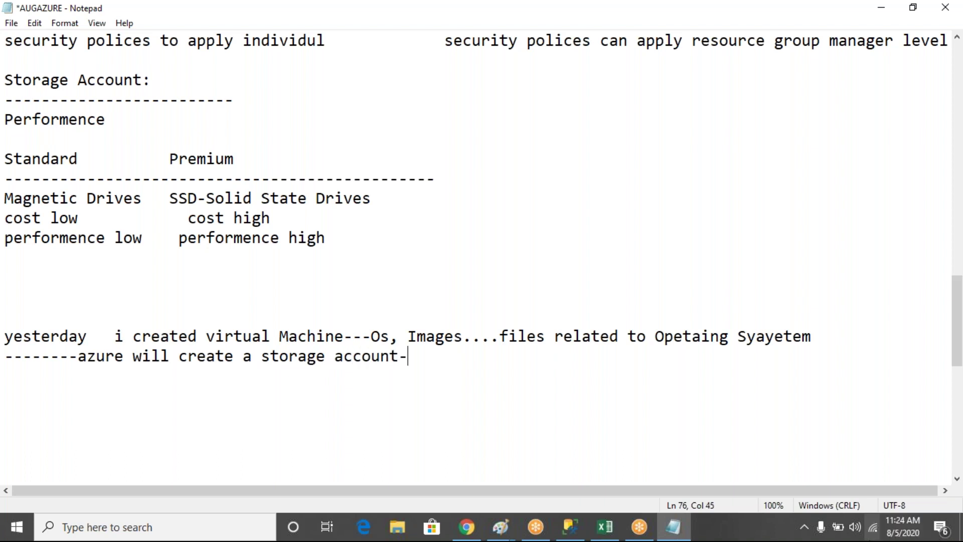
{"action": "type", "text": "--premium"}
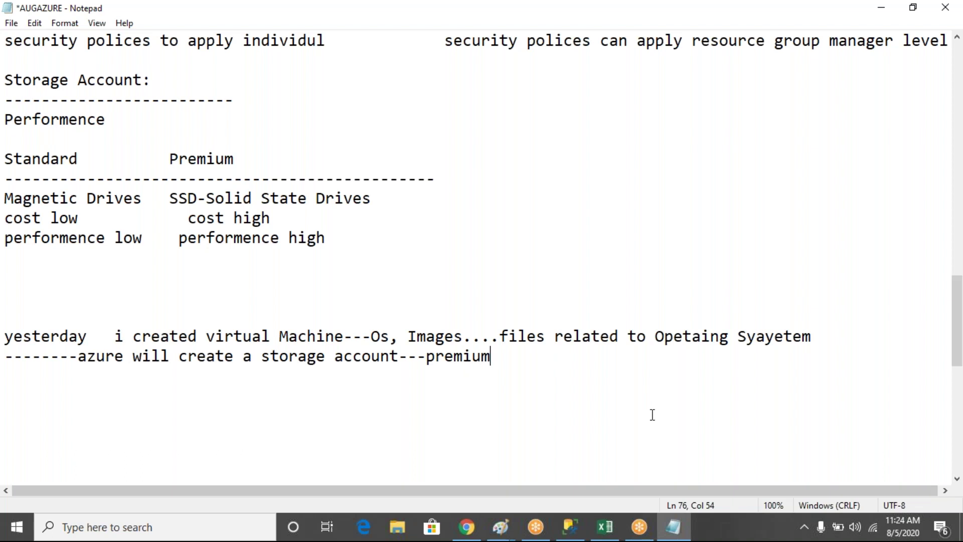
Step: Highlight the virtual machine and premium storage account phrases in turn, and finally the "Standard" heading of the comparison
{"action": "left_click_drag", "start_coordinate": [209, 333], "coordinate": [473, 335]}
{"action": "left_click_drag", "start_coordinate": [264, 357], "coordinate": [483, 363]}
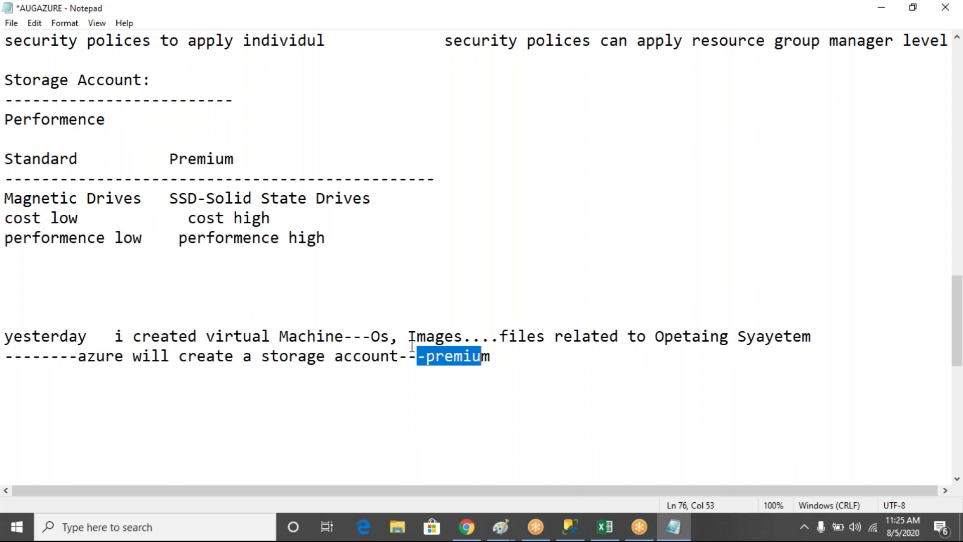
{"action": "left_click_drag", "start_coordinate": [958, 298], "coordinate": [958, 314]}
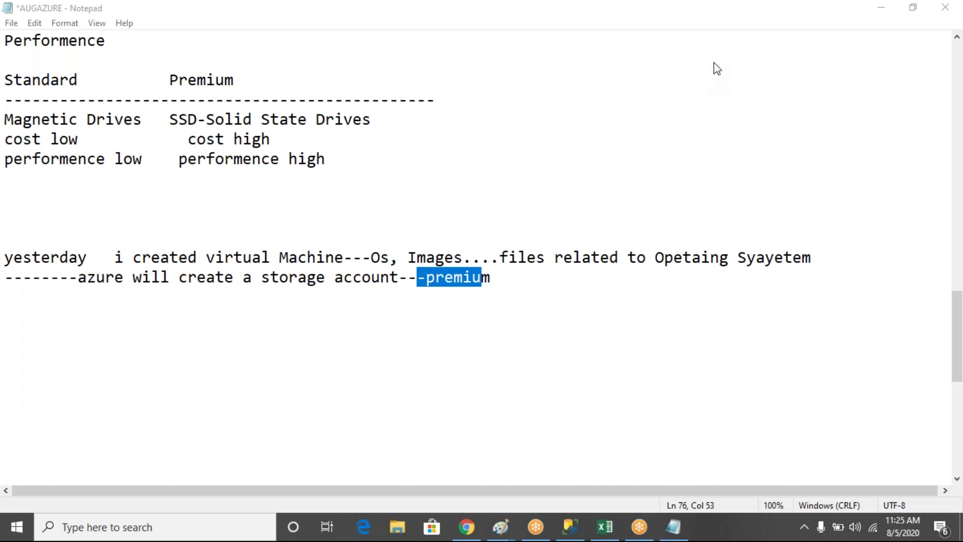
{"action": "left_click", "coordinate": [542, 286]}
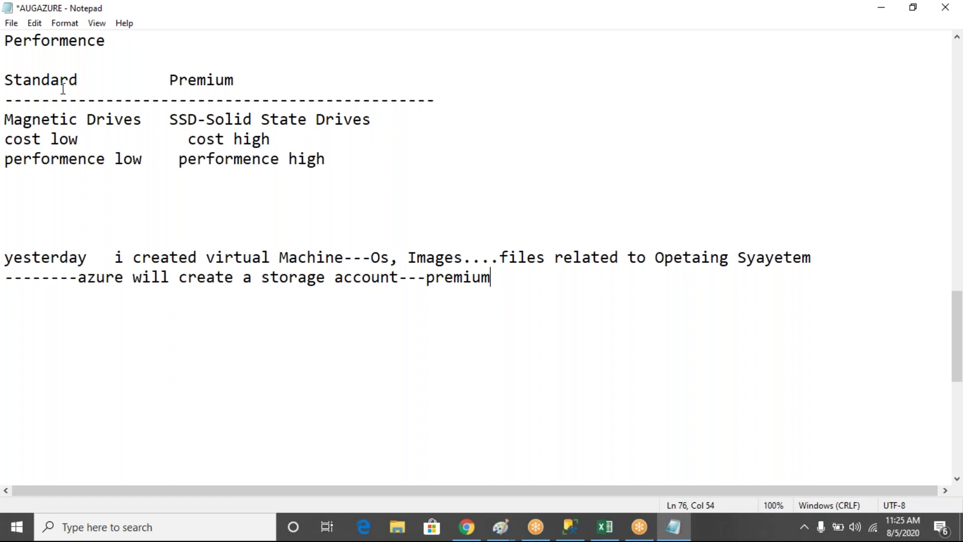
{"action": "left_click_drag", "start_coordinate": [87, 81], "coordinate": [4, 80]}
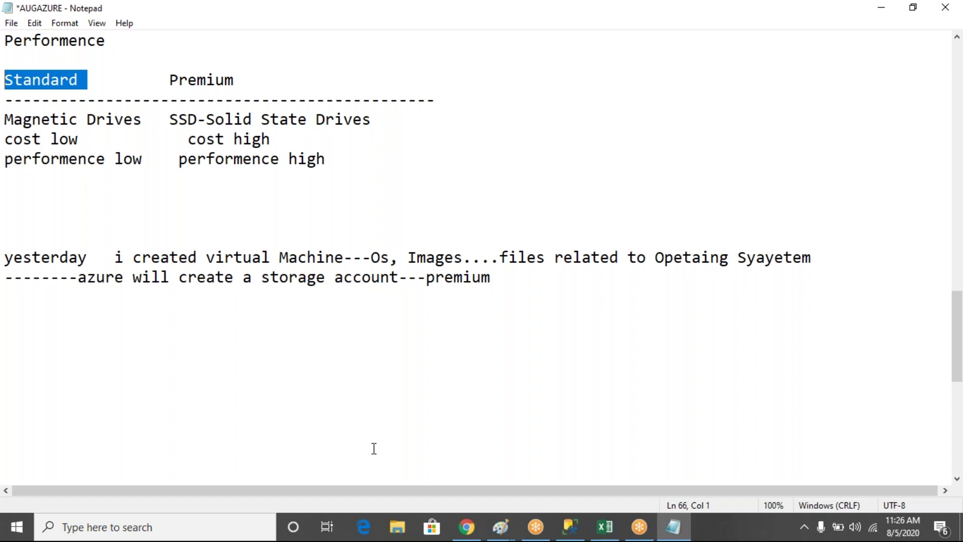
Step: Switch to the Azure portal in Chrome, list the Account kind options and show the help text for that field
{"action": "left_click", "coordinate": [468, 535]}
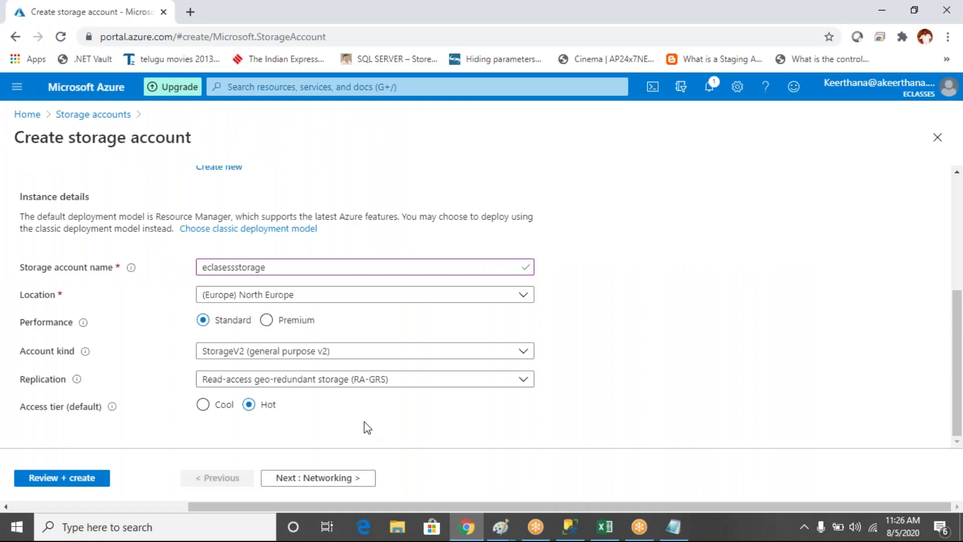
{"action": "left_click", "coordinate": [222, 353]}
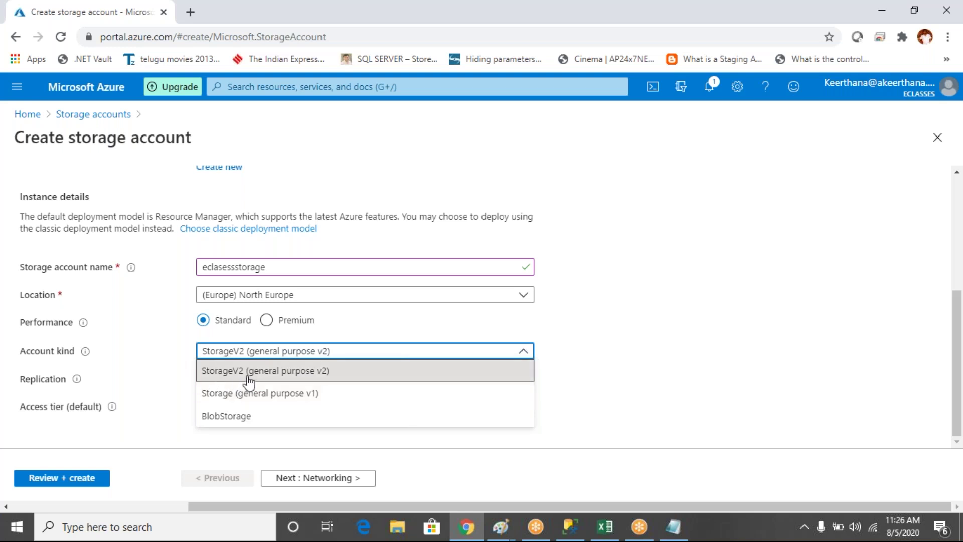
{"action": "mouse_move", "coordinate": [85, 353]}
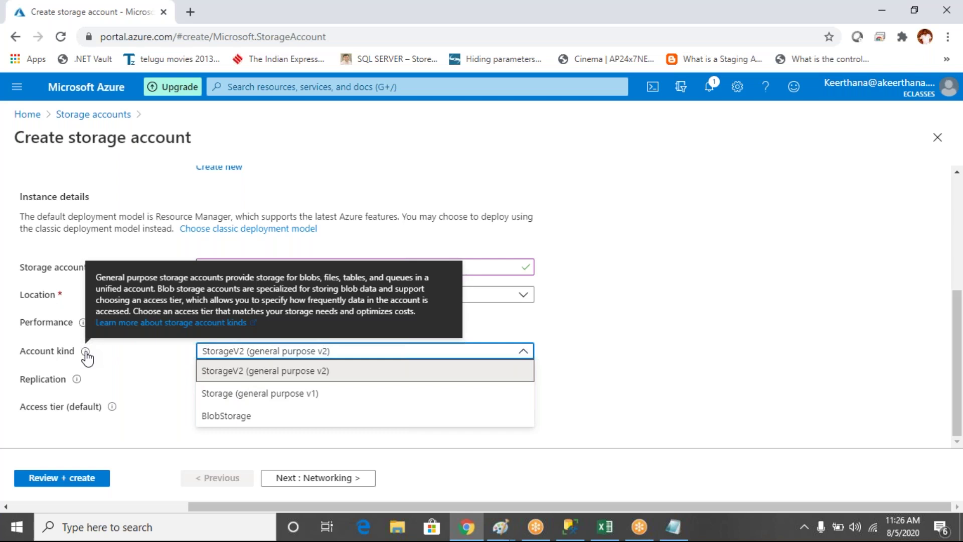
Step: Return to Notepad and add an "Account Kind:" heading below the premium line, with indented entries "Storage gen2", "Storage Gen1" and "Blob"
{"action": "left_click", "coordinate": [674, 534]}
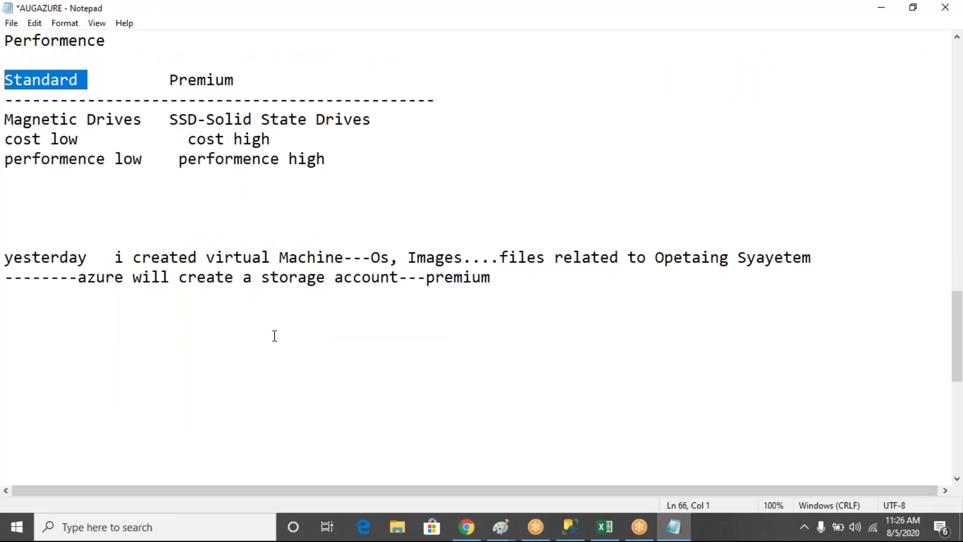
{"action": "left_click", "coordinate": [526, 271]}
{"action": "key", "text": "Return"}
{"action": "key", "text": "Return"}
{"action": "key", "text": "Return"}
{"action": "type", "text": "Account Kind:"}
{"action": "key", "text": "Return"}
{"action": "type", "text": "Storage gen2"}
{"action": "key", "text": "Return"}
{"action": "type", "text": "Sto"}
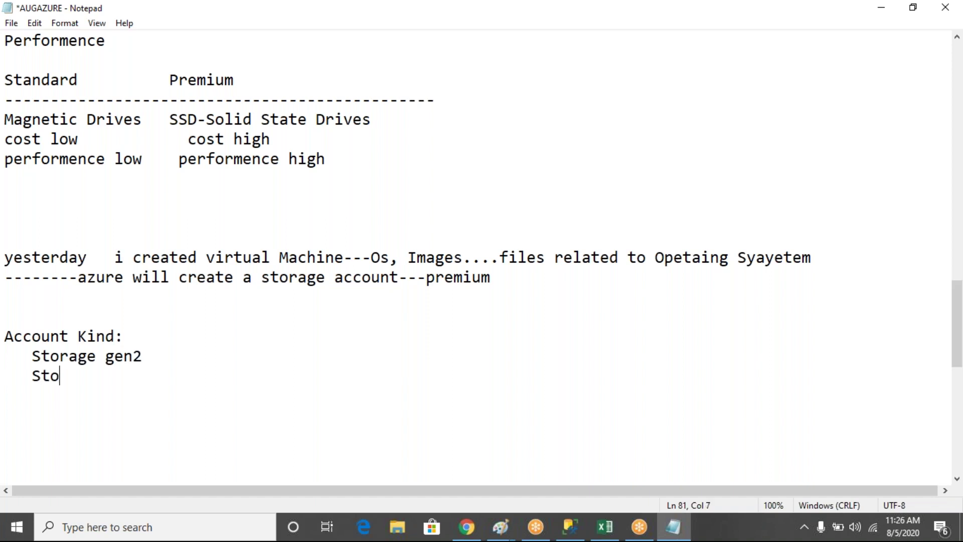
{"action": "type", "text": "rage Gen1"}
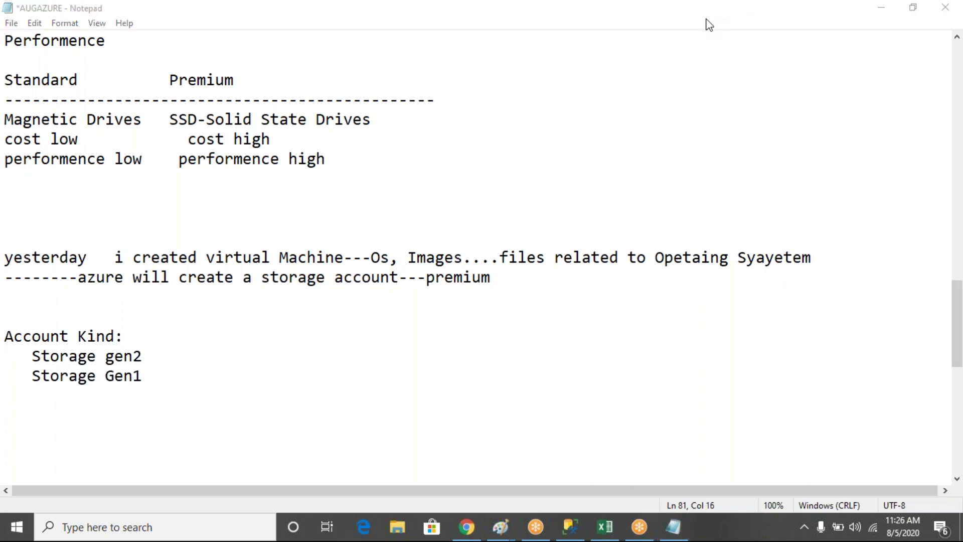
{"action": "left_click", "coordinate": [183, 389]}
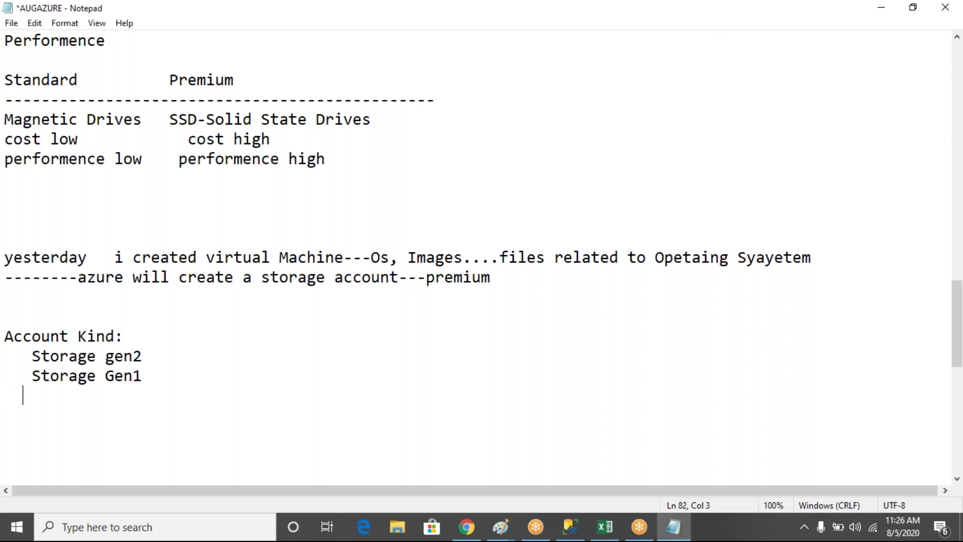
{"action": "type", "text": "Blob"}
Step: Capitalize "gen2" to "Gen2" in the first Account Kind entry
{"action": "left_click", "coordinate": [156, 357]}
{"action": "key", "text": "Left"}
{"action": "key", "text": "Left"}
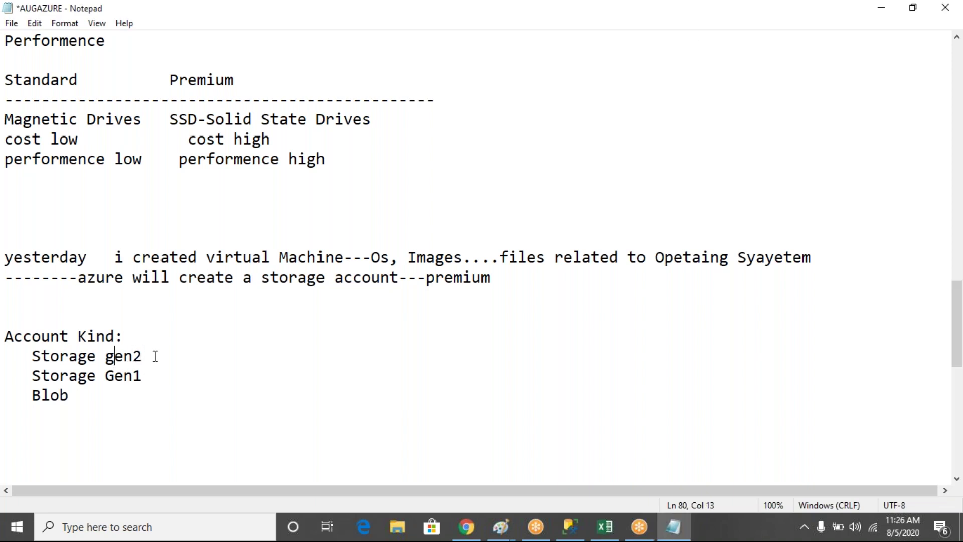
{"action": "key", "text": "BackSpace"}
{"action": "type", "text": "G"}
{"action": "key", "text": "Down"}
{"action": "key", "text": "Down"}
{"action": "key", "text": "Down"}
Step: Append "---contains more features comapring to gen1(security improvements)" to the "Storage Gen2" entry
{"action": "left_click", "coordinate": [148, 354]}
{"action": "type", "text": "---"}
{"action": "type", "text": "contain"}
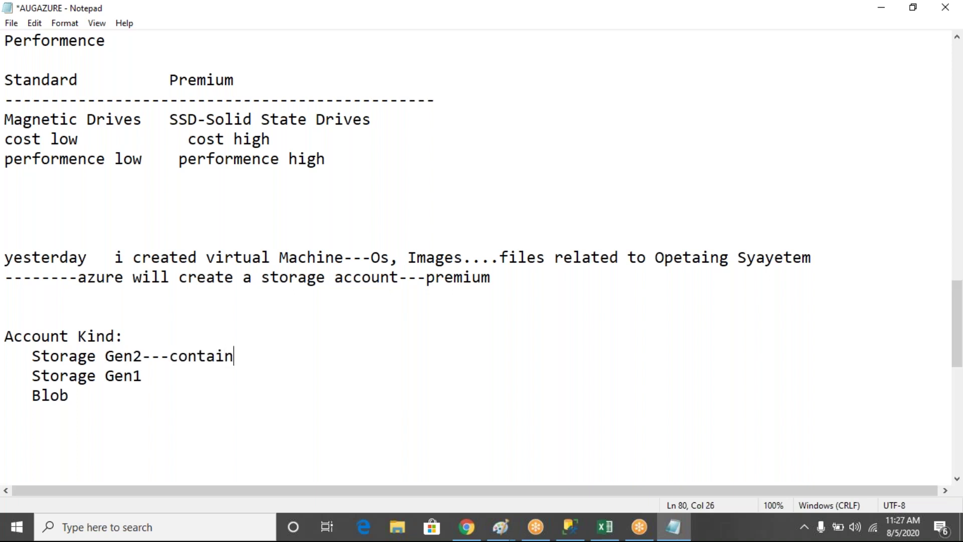
{"action": "type", "text": "s more features c"}
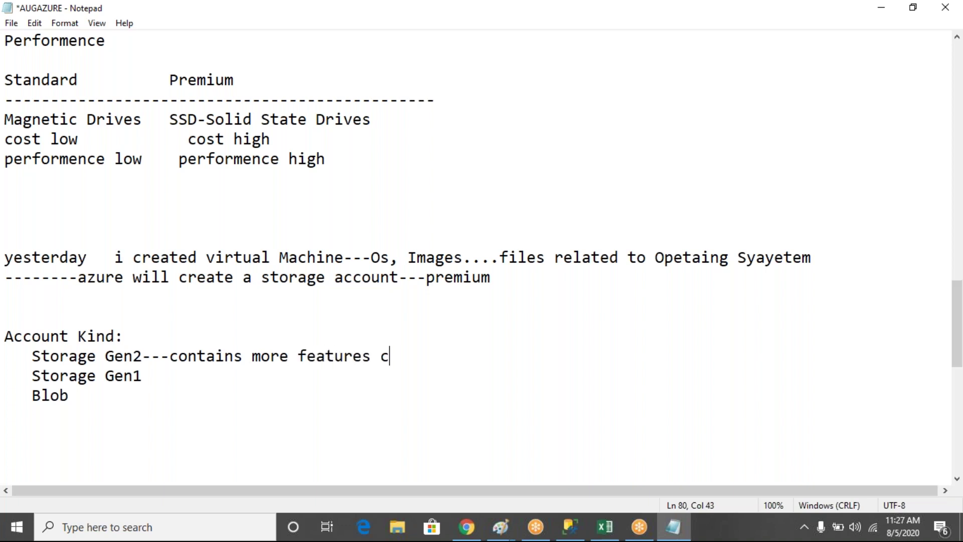
{"action": "type", "text": "omapring to"}
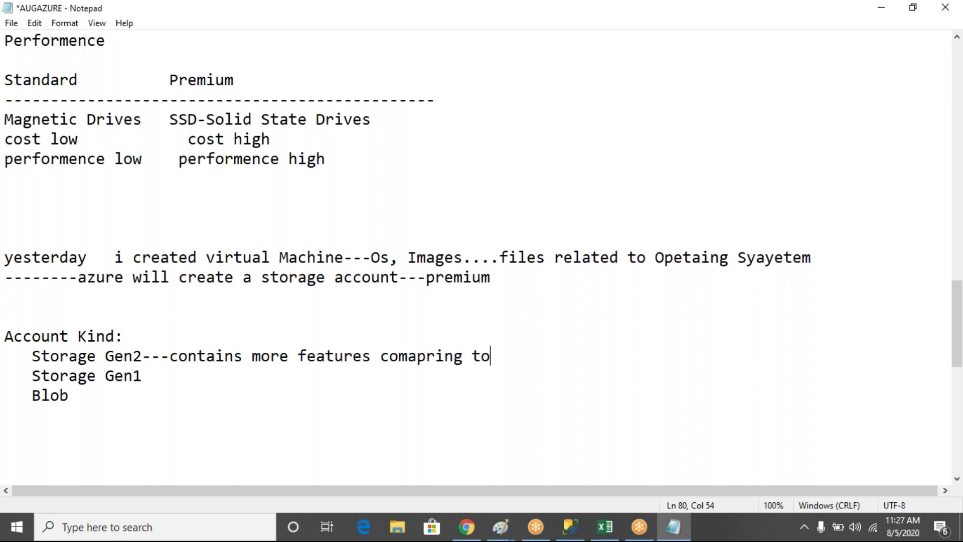
{"action": "type", "text": " gen1(securi"}
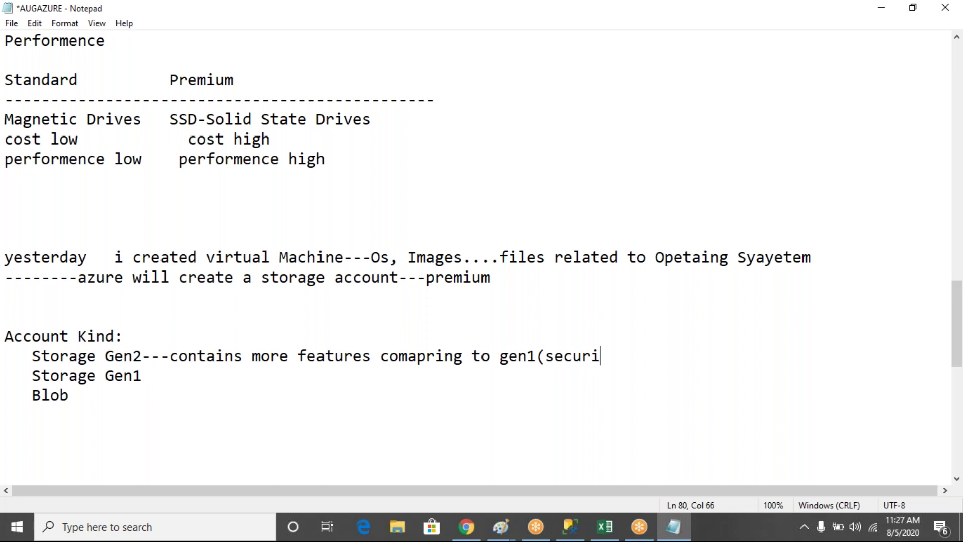
{"action": "type", "text": "ty impr"}
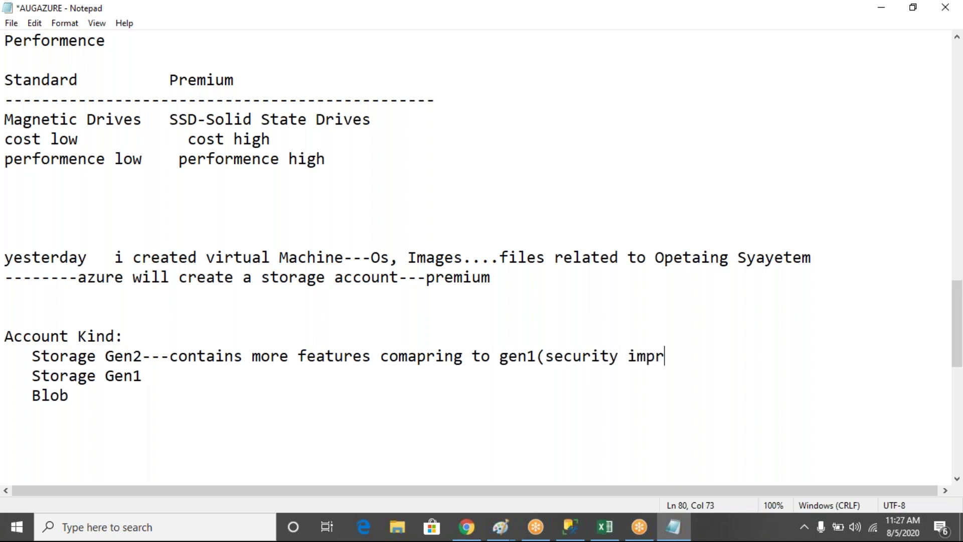
{"action": "type", "text": "ovemenyts"}
{"action": "key", "text": "BackSpace"}
{"action": "key", "text": "BackSpace"}
{"action": "key", "text": "BackSpace"}
{"action": "type", "text": "ts)"}
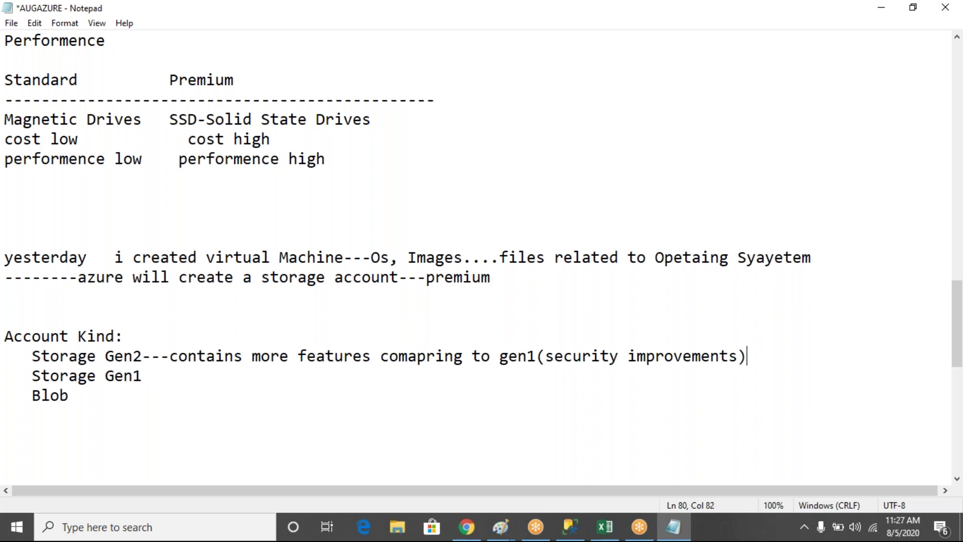
Step: Append "---" to the "Storage Gen1" entry, removing the draft word "contains" after it
{"action": "left_click", "coordinate": [143, 376]}
{"action": "type", "text": "---contains"}
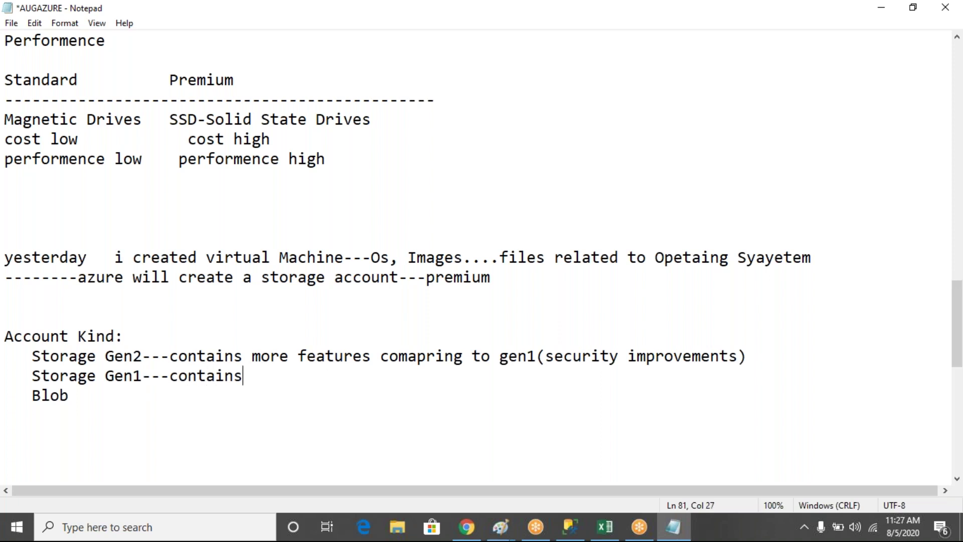
{"action": "key", "text": "BackSpace"}
{"action": "key", "text": "BackSpace"}
{"action": "key", "text": "BackSpace"}
{"action": "key", "text": "BackSpace"}
{"action": "key", "text": "BackSpace"}
{"action": "key", "text": "BackSpace"}
{"action": "key", "text": "BackSpace"}
{"action": "key", "text": "BackSpace"}
{"action": "key", "text": "BackSpace"}
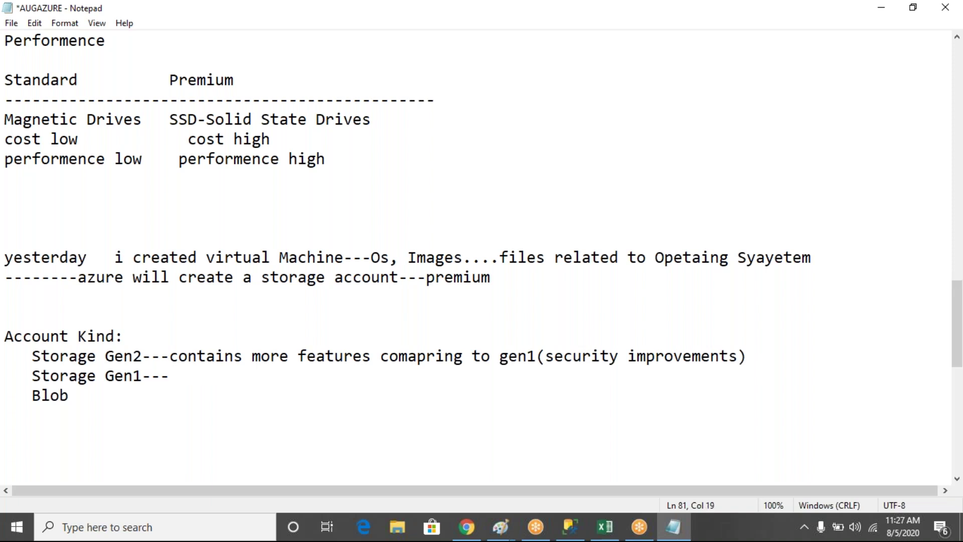
Step: Append ",Data lake integrated with storage account" to the "Storage Gen2" entry and wrap it onto an indented second line starting at "gen1"
{"action": "left_click", "coordinate": [748, 359]}
{"action": "type", "text": ",Data lake"}
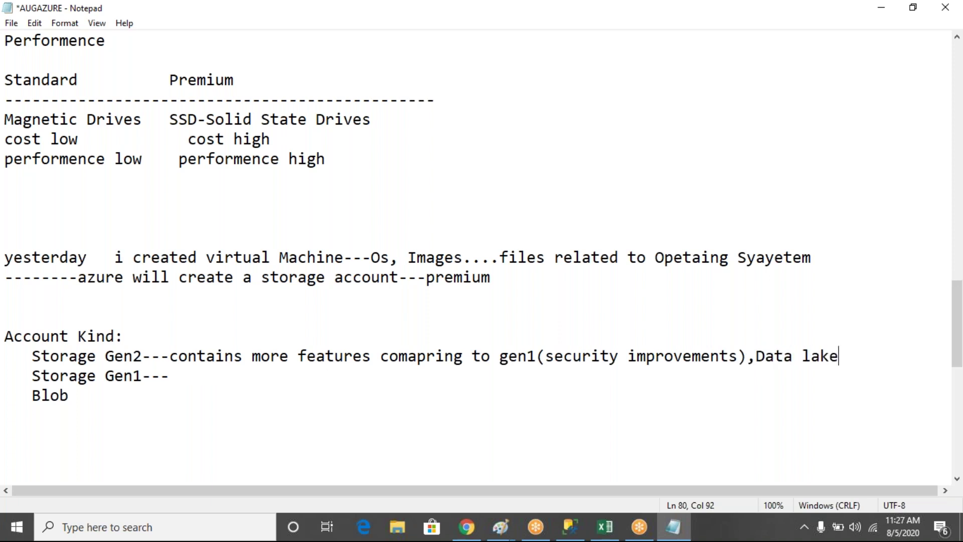
{"action": "type", "text": " integrated "}
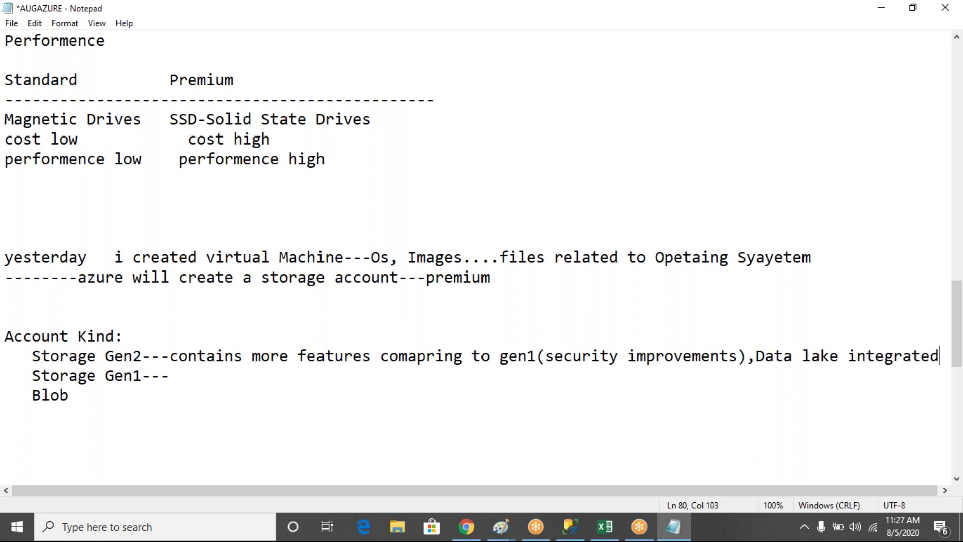
{"action": "type", "text": "with"}
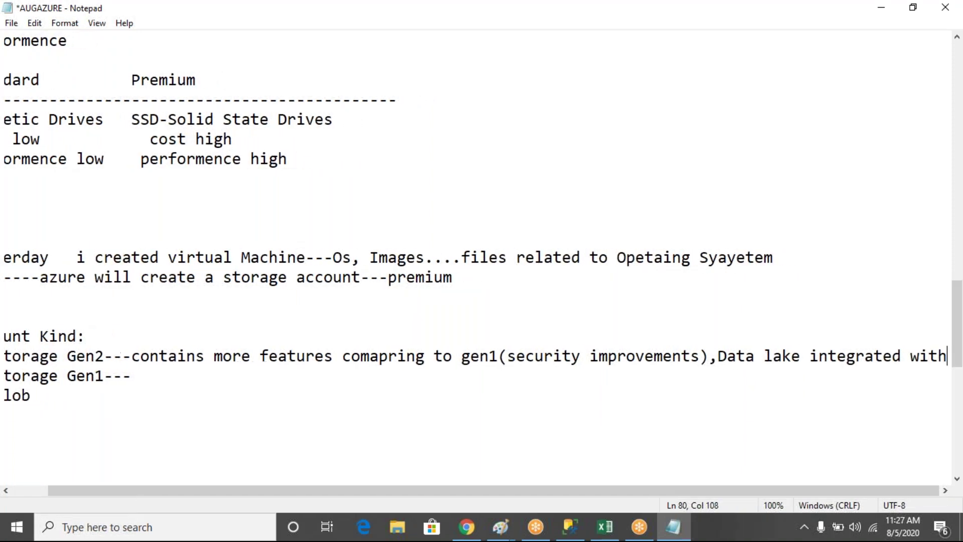
{"action": "type", "text": " st"}
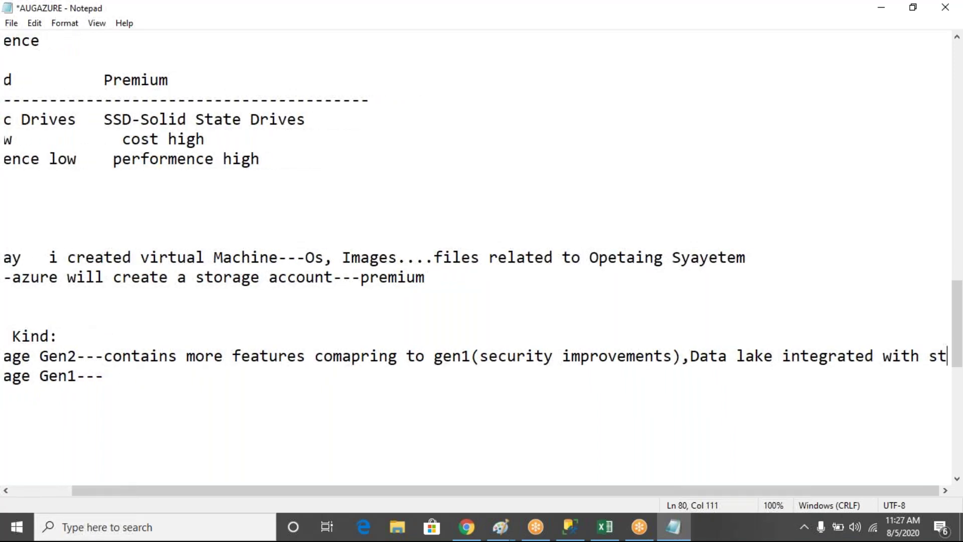
{"action": "type", "text": "orage accou"}
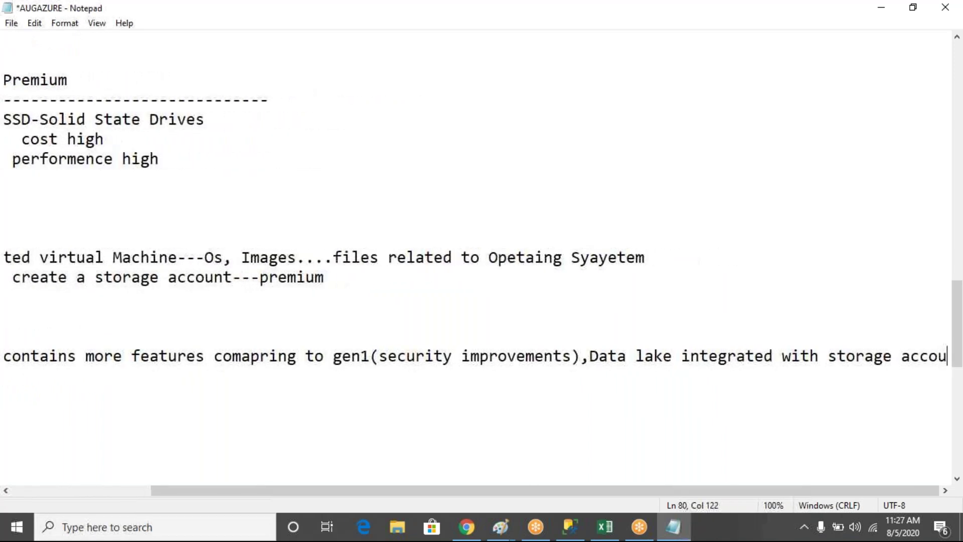
{"action": "type", "text": "nt"}
{"action": "left_click", "coordinate": [316, 357]}
{"action": "key", "text": "Return"}
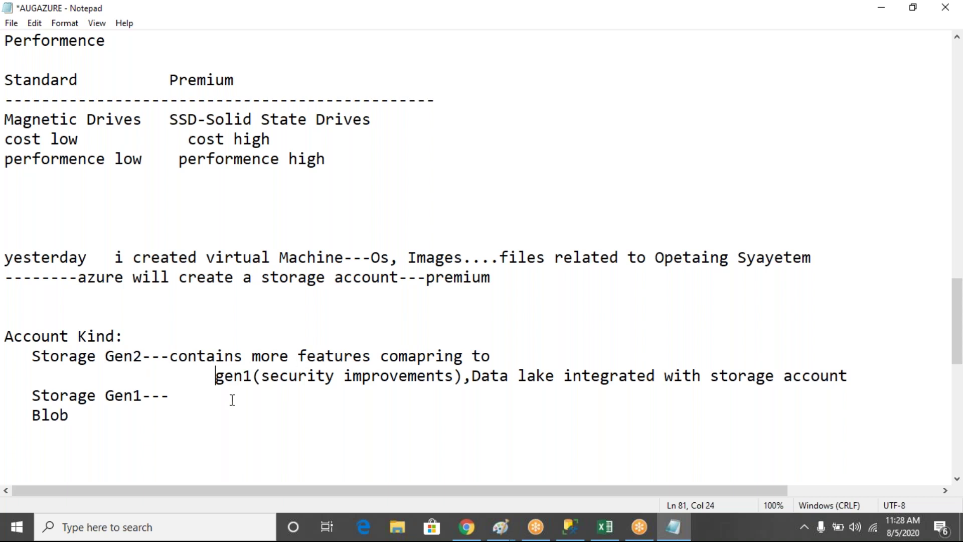
{"action": "left_click", "coordinate": [182, 394]}
{"action": "left_click_drag", "start_coordinate": [182, 394], "coordinate": [5, 353]}
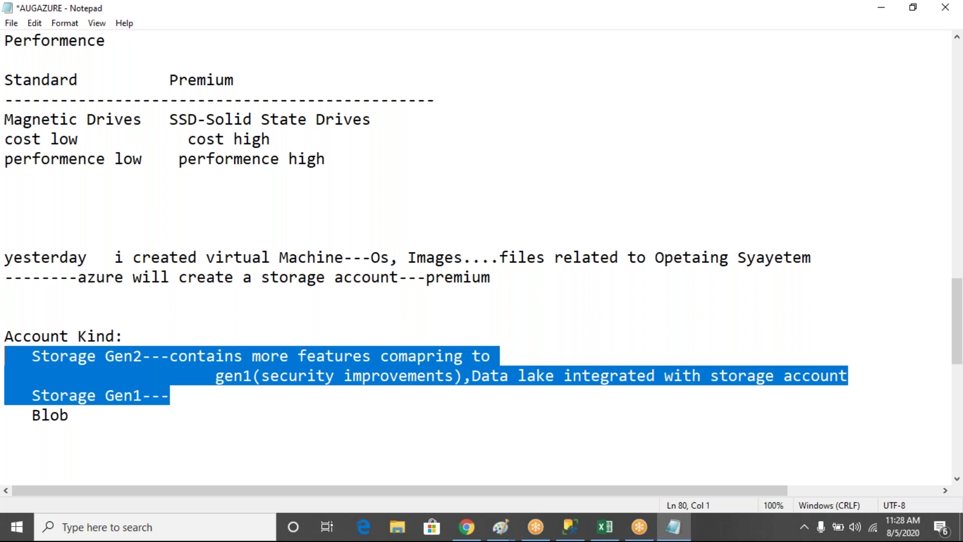
{"action": "left_click", "coordinate": [74, 372]}
{"action": "left_click_drag", "start_coordinate": [32, 355], "coordinate": [141, 354]}
{"action": "left_click_drag", "start_coordinate": [41, 396], "coordinate": [153, 392]}
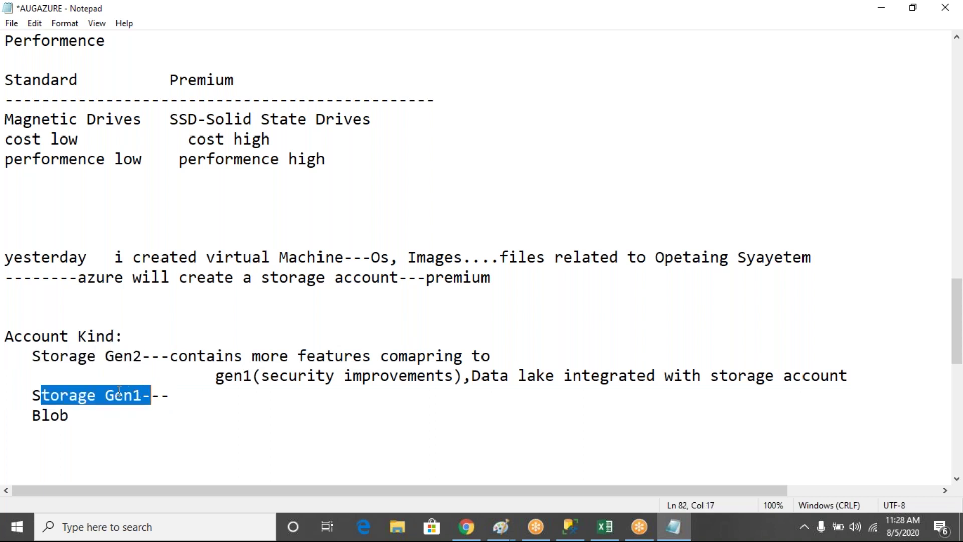
{"action": "left_click", "coordinate": [160, 396]}
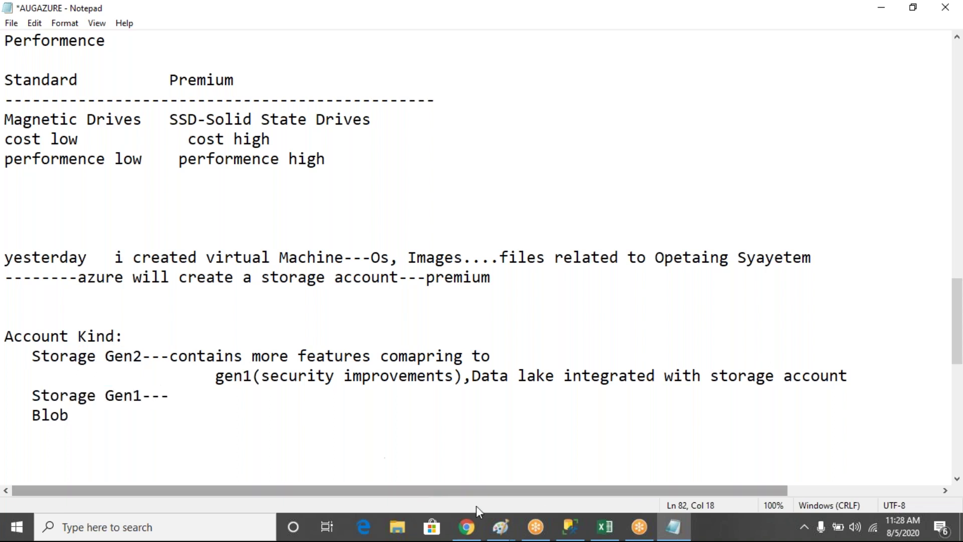
Step: Switch to the storage diagram in Paint and mark in red the "Storage Account" title and the blob storage, table, Filesshare and Quese labels
{"action": "mouse_move", "coordinate": [511, 531]}
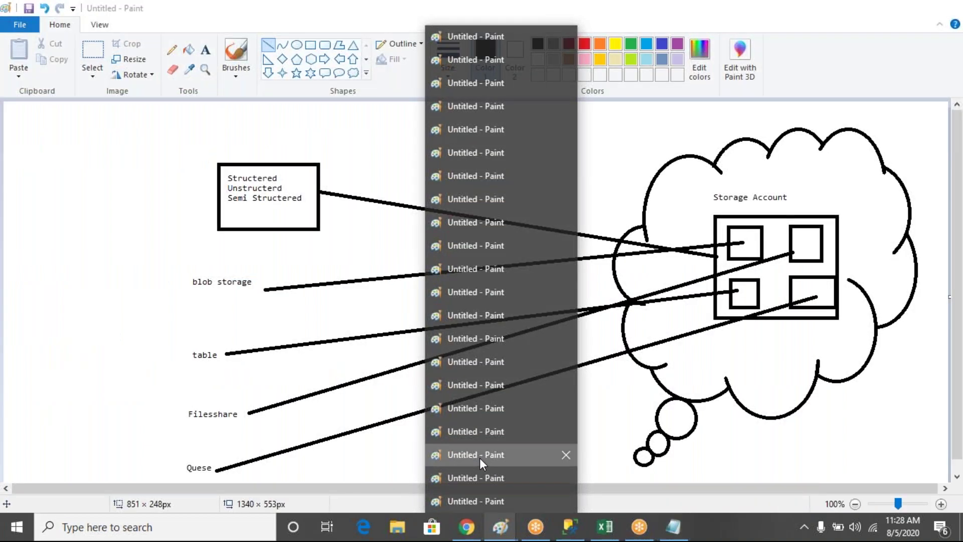
{"action": "left_click", "coordinate": [479, 457]}
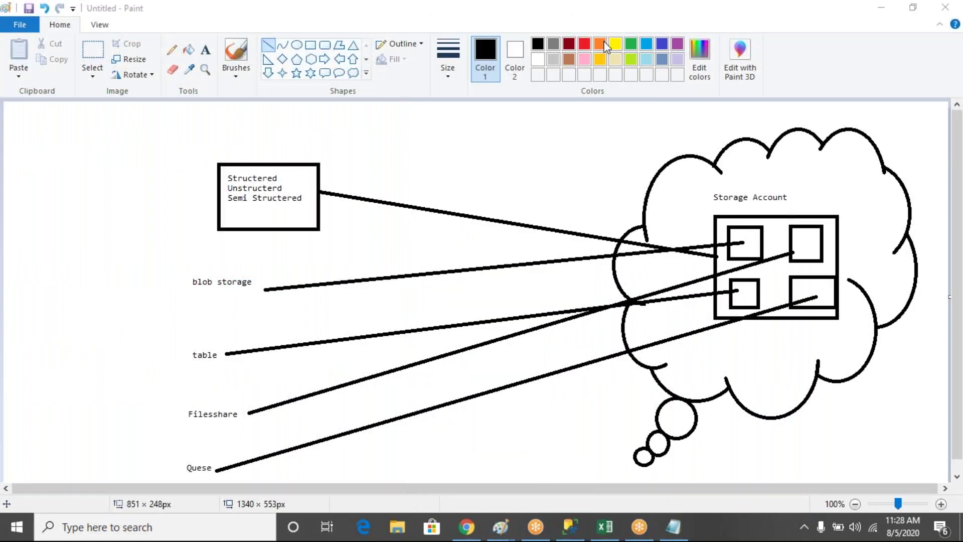
{"action": "mouse_move", "coordinate": [802, 203]}
{"action": "left_mouse_down"}
{"action": "mouse_move", "coordinate": [730, 207]}
{"action": "mouse_move", "coordinate": [795, 205]}
{"action": "left_mouse_up"}
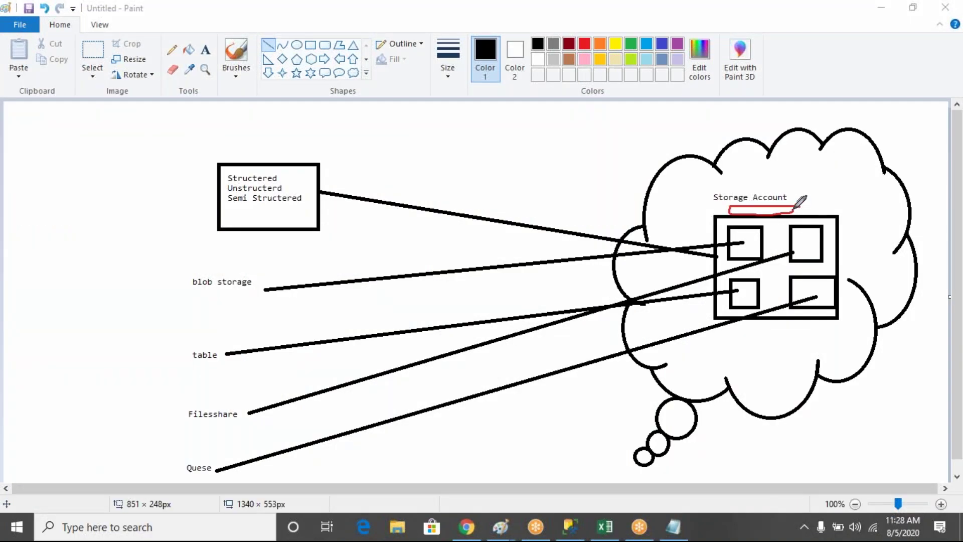
{"action": "mouse_move", "coordinate": [256, 257]}
{"action": "left_mouse_down"}
{"action": "mouse_move", "coordinate": [215, 258]}
{"action": "mouse_move", "coordinate": [236, 311]}
{"action": "mouse_move", "coordinate": [257, 255]}
{"action": "left_mouse_up"}
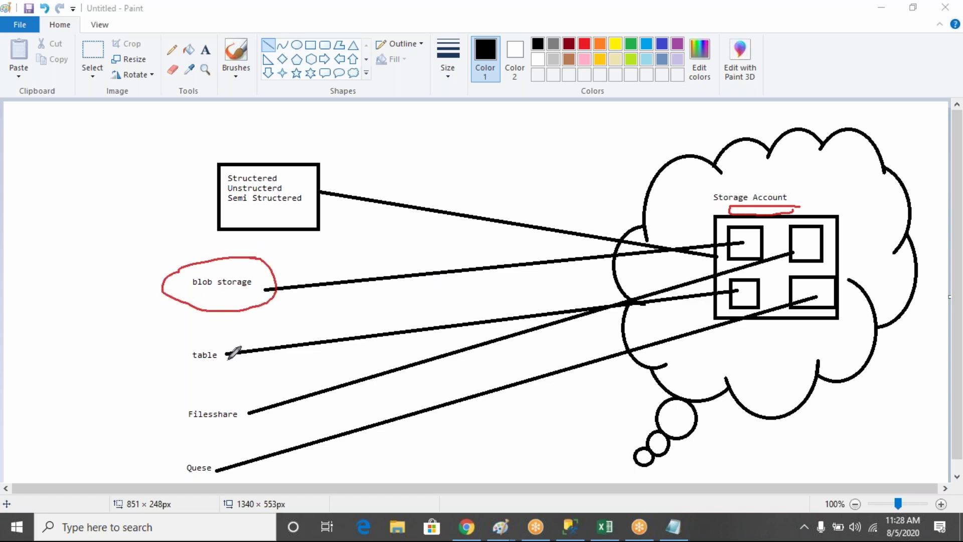
{"action": "left_click_drag", "start_coordinate": [224, 346], "coordinate": [214, 358]}
{"action": "mouse_move", "coordinate": [231, 402]}
{"action": "left_mouse_down"}
{"action": "mouse_move", "coordinate": [232, 425]}
{"action": "mouse_move", "coordinate": [244, 419]}
{"action": "left_mouse_up"}
{"action": "mouse_move", "coordinate": [208, 451]}
{"action": "left_mouse_down"}
{"action": "mouse_move", "coordinate": [175, 484]}
{"action": "mouse_move", "coordinate": [226, 446]}
{"action": "left_mouse_up"}
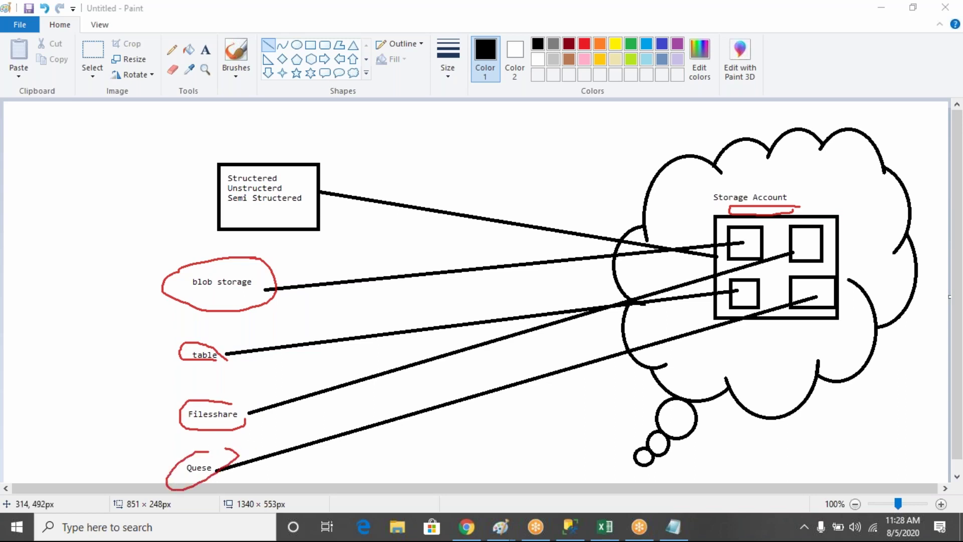
Step: Switch to the Azure portal, set Account kind to BlobStorage, and compare it with the Paint diagram before returning to the form
{"action": "left_click", "coordinate": [453, 530]}
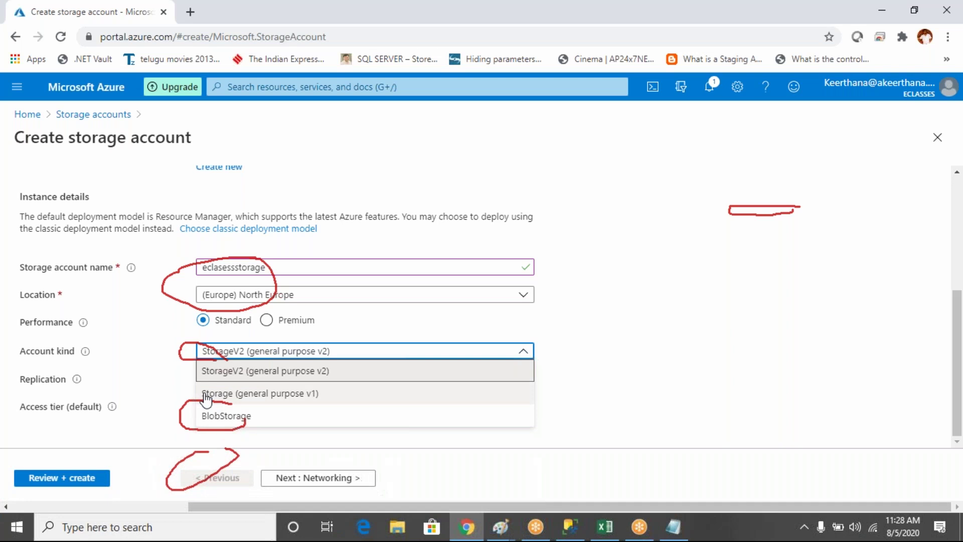
{"action": "left_click", "coordinate": [226, 416]}
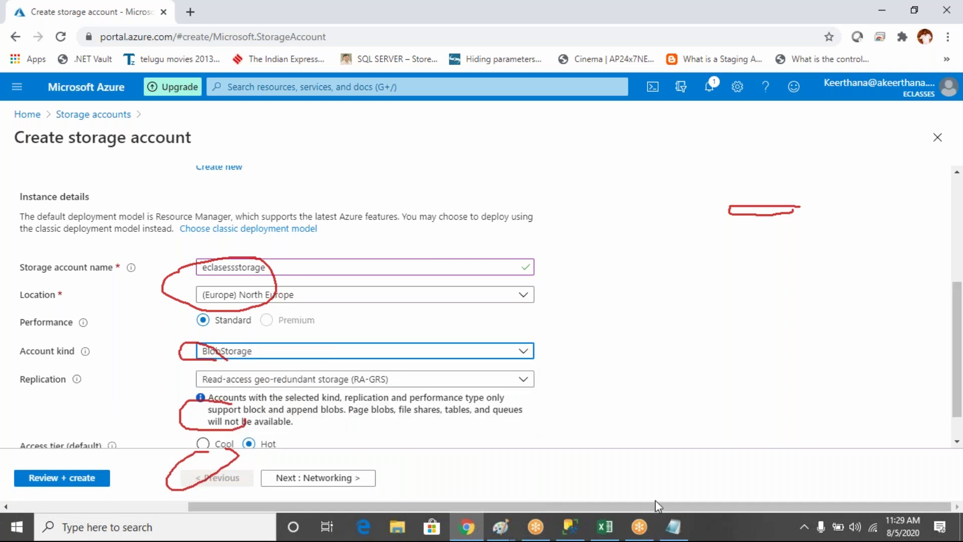
{"action": "mouse_move", "coordinate": [497, 531]}
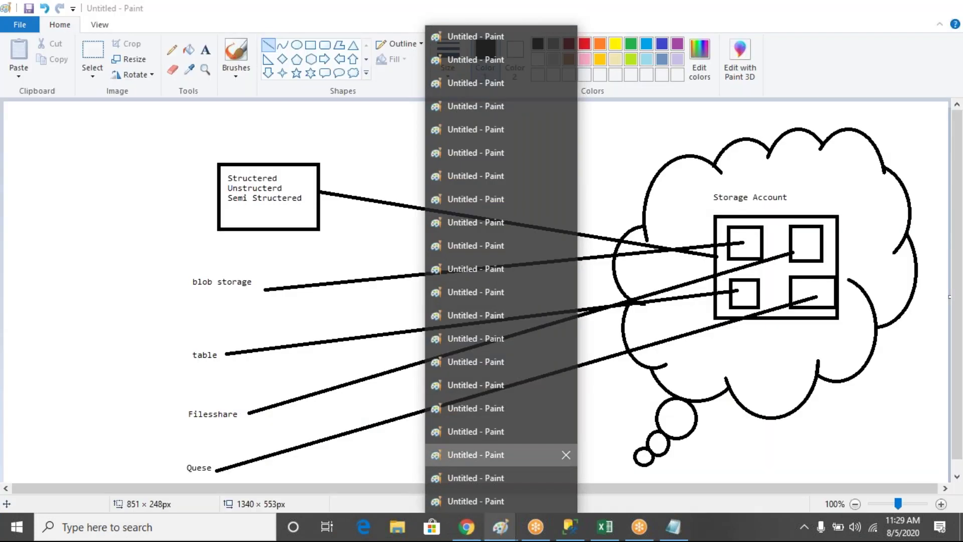
{"action": "left_click", "coordinate": [472, 454]}
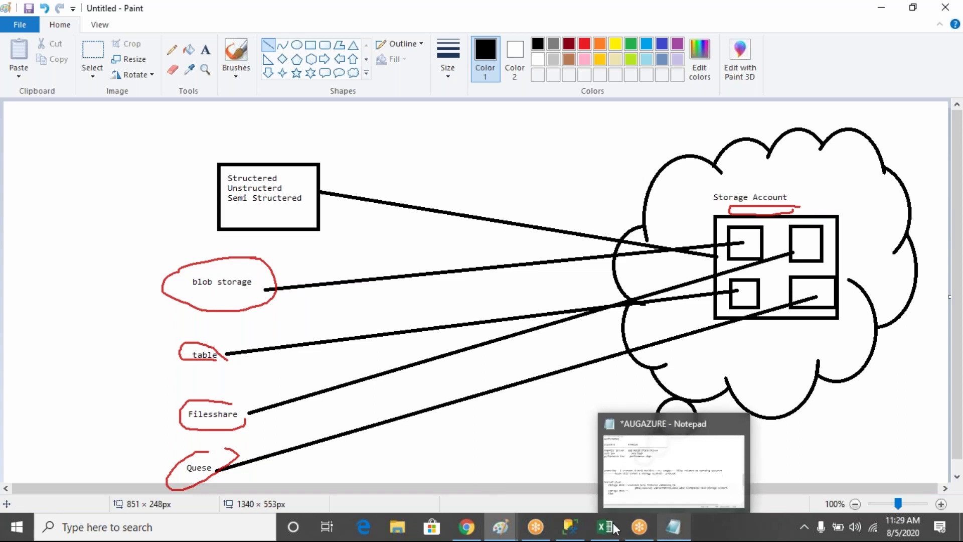
{"action": "mouse_move", "coordinate": [565, 531]}
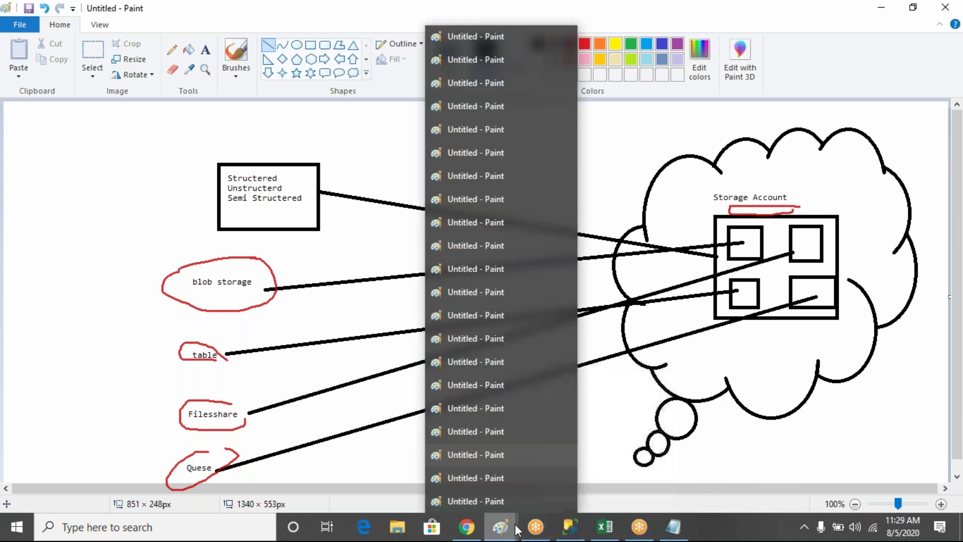
{"action": "left_click", "coordinate": [466, 526]}
{"action": "left_click", "coordinate": [594, 9]}
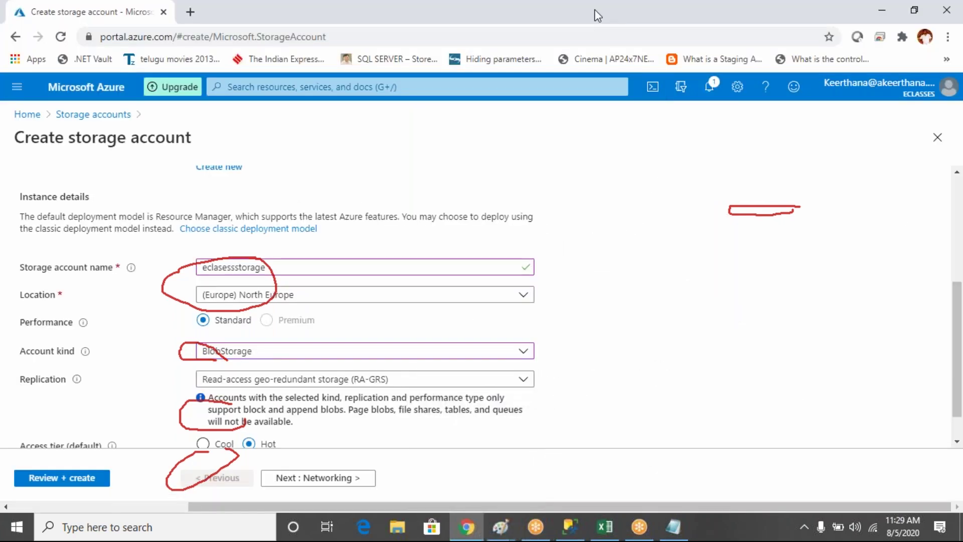
Step: Set Account kind to Storage (general purpose v1) and show the Replication options offered for it
{"action": "left_click", "coordinate": [226, 353]}
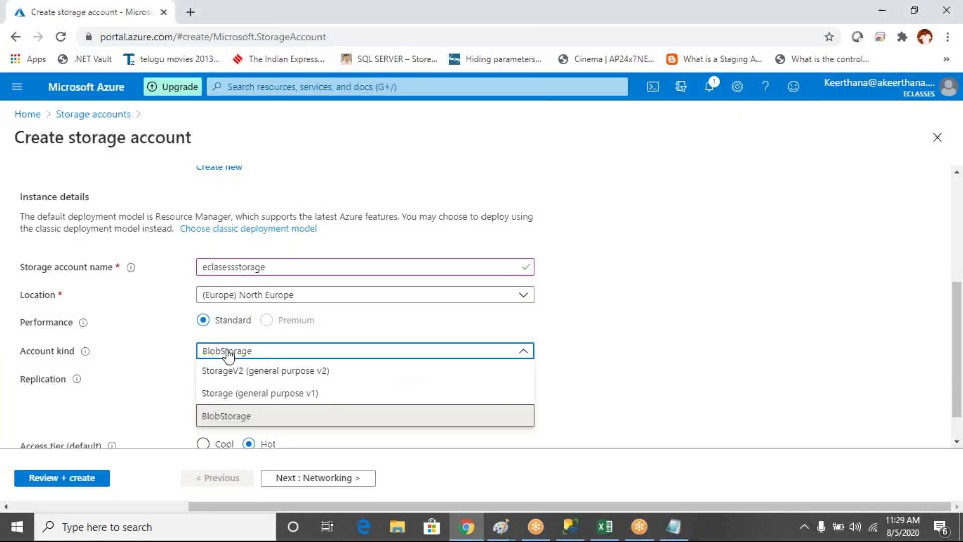
{"action": "left_click", "coordinate": [236, 393]}
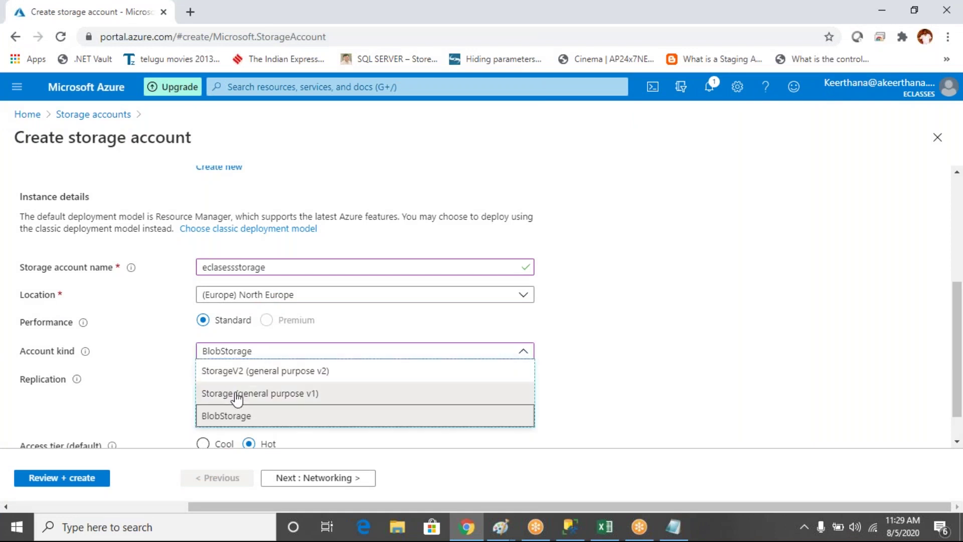
{"action": "left_click", "coordinate": [237, 394]}
{"action": "left_click", "coordinate": [243, 409]}
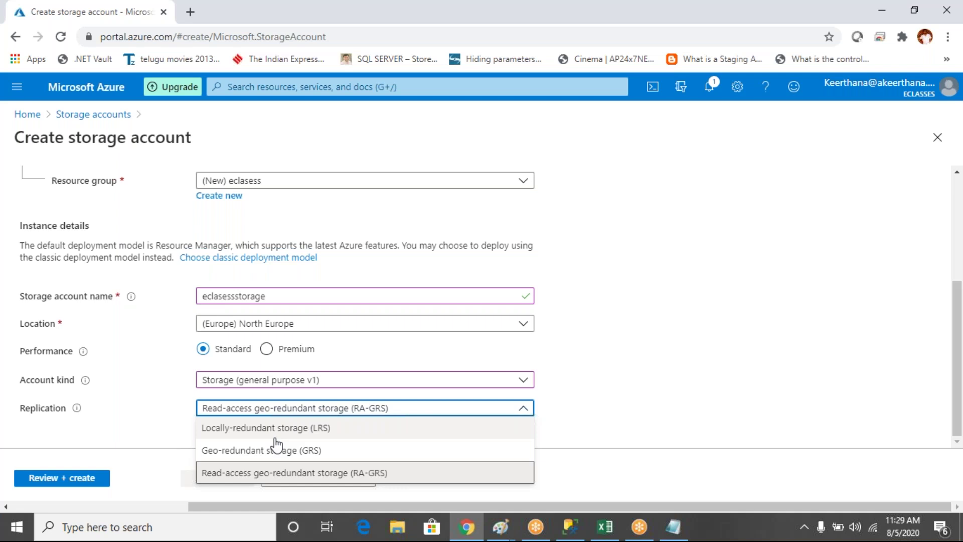
Step: Set Account kind to StorageV2 (general purpose v2) and review the Replication options offered for it
{"action": "left_click", "coordinate": [319, 387]}
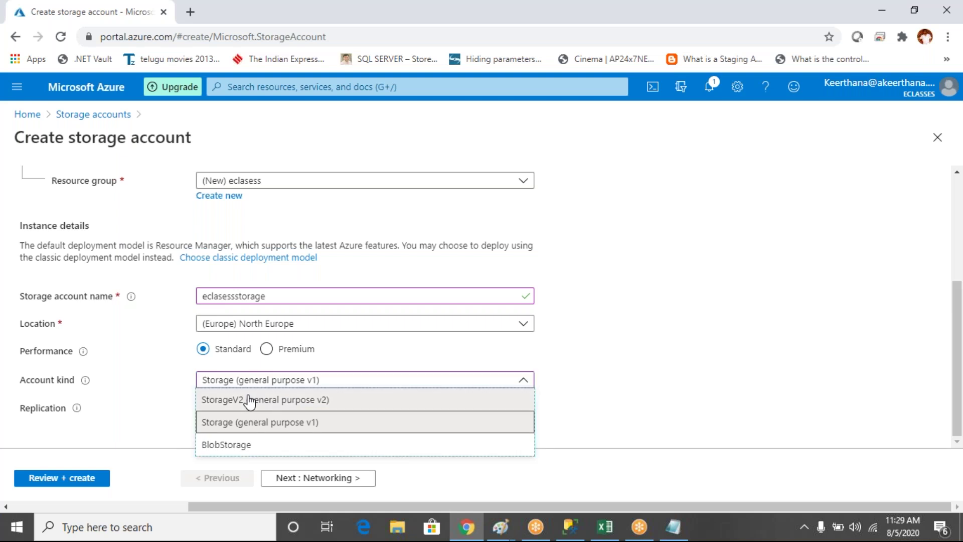
{"action": "left_click", "coordinate": [249, 399]}
{"action": "left_click", "coordinate": [245, 411]}
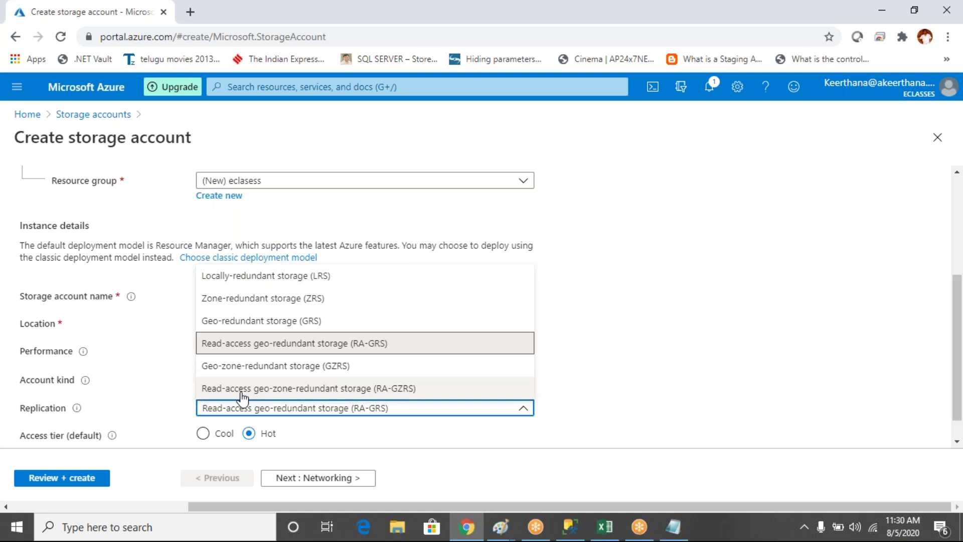
{"action": "left_click", "coordinate": [163, 396]}
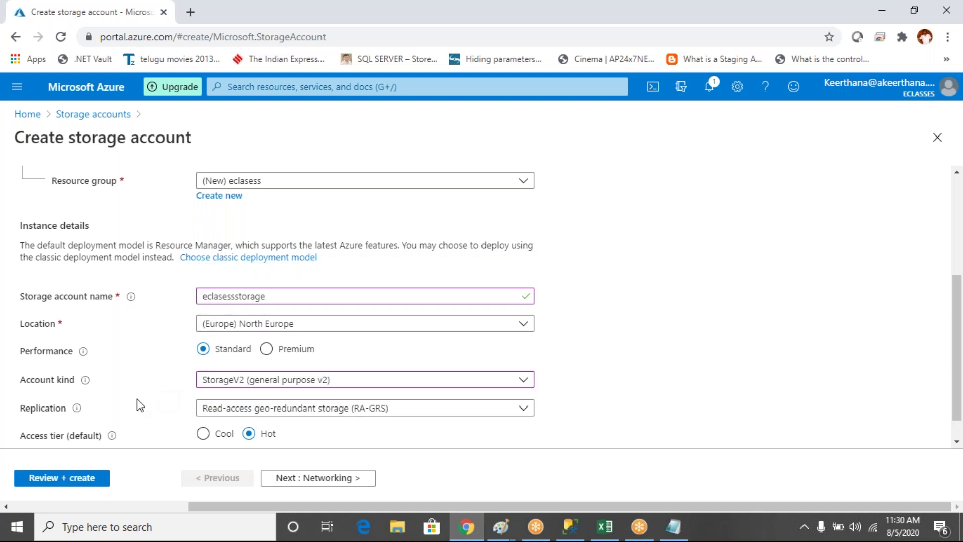
{"action": "left_click", "coordinate": [215, 385]}
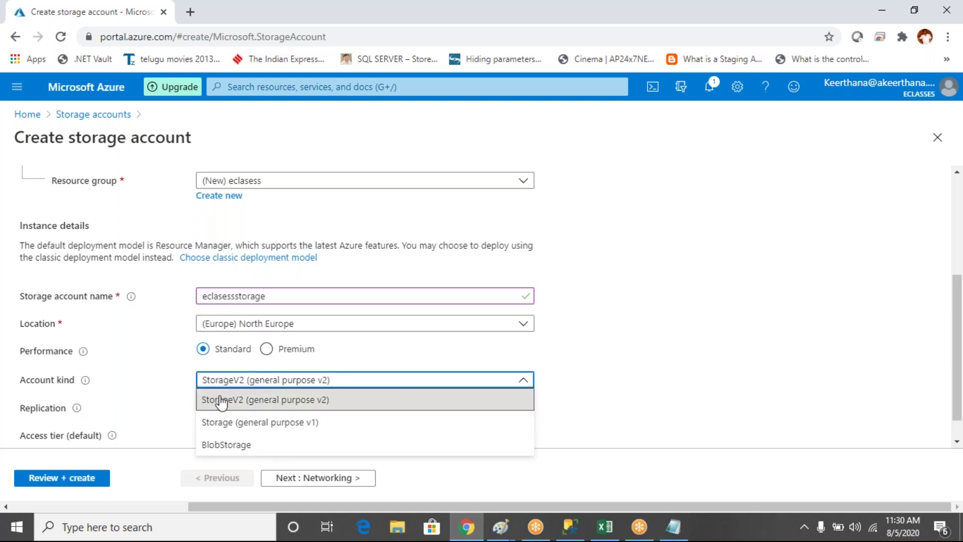
{"action": "left_click", "coordinate": [219, 400]}
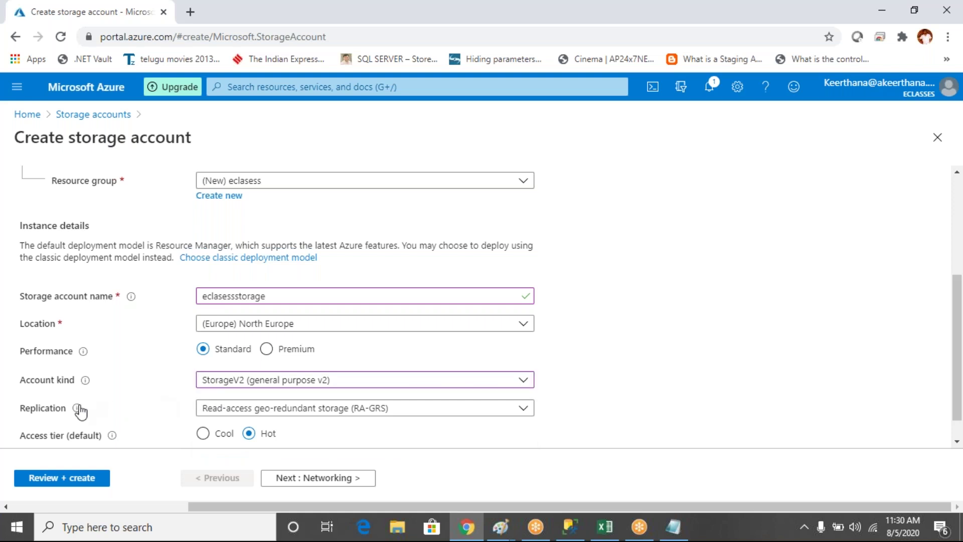
Step: Review the Data Lake Storage Gen2 options in the Advanced settings, select Disabled for Hierarchical namespace, and return to the instance details in Basics
{"action": "mouse_move", "coordinate": [78, 409]}
{"action": "scroll", "coordinate": [958, 251], "scroll_direction": "up", "scroll_amount": 1}
{"action": "scroll", "coordinate": [958, 250], "scroll_direction": "up", "scroll_amount": 3}
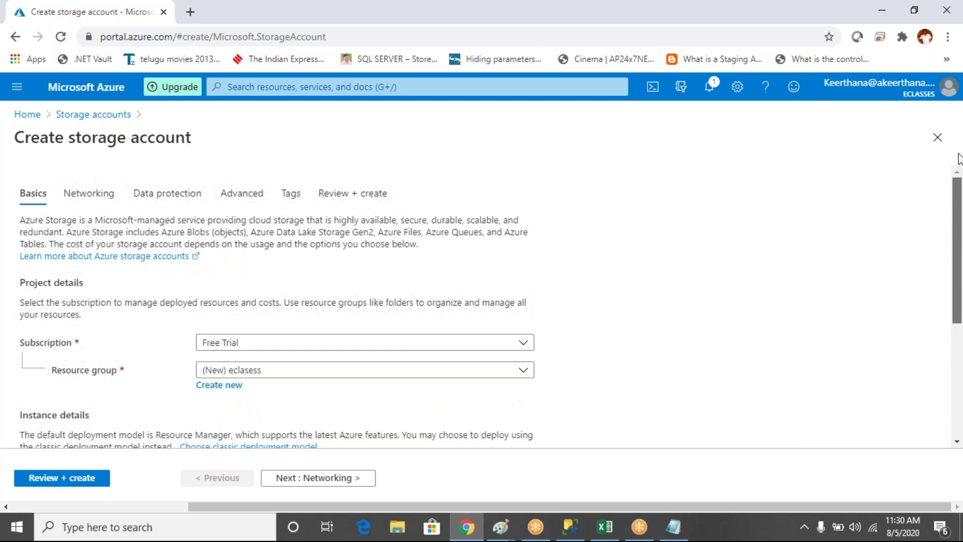
{"action": "left_click", "coordinate": [249, 194]}
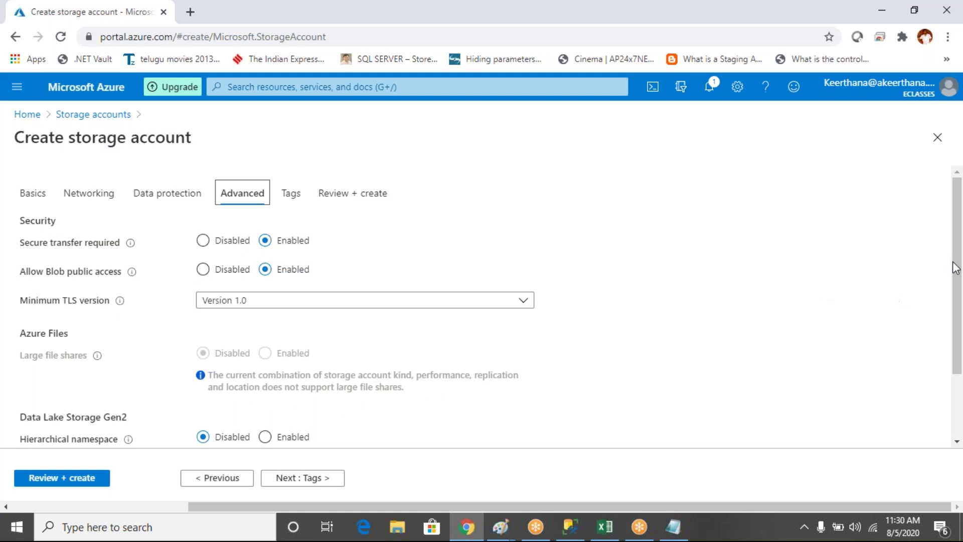
{"action": "left_click_drag", "start_coordinate": [957, 268], "coordinate": [958, 359]}
{"action": "left_click_drag", "start_coordinate": [20, 328], "coordinate": [125, 334]}
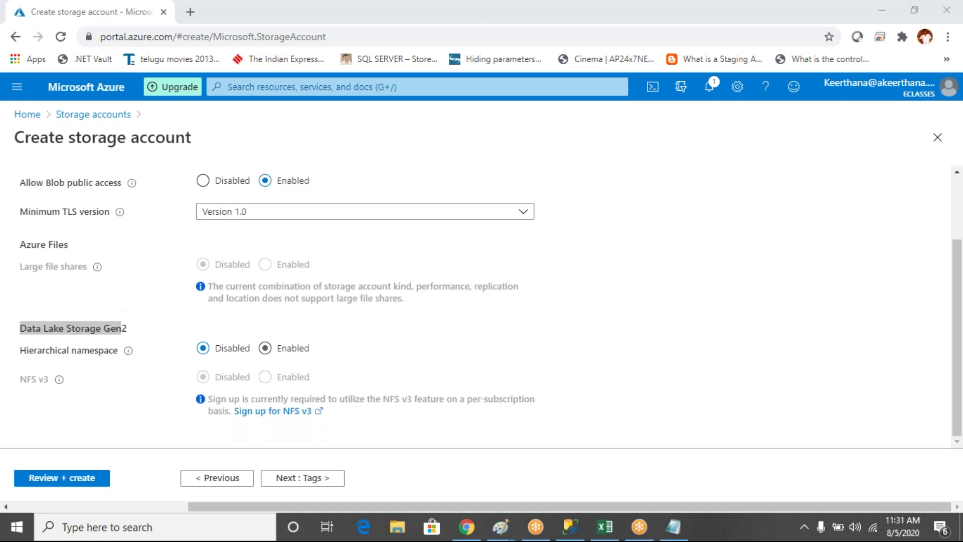
{"action": "left_click", "coordinate": [203, 348]}
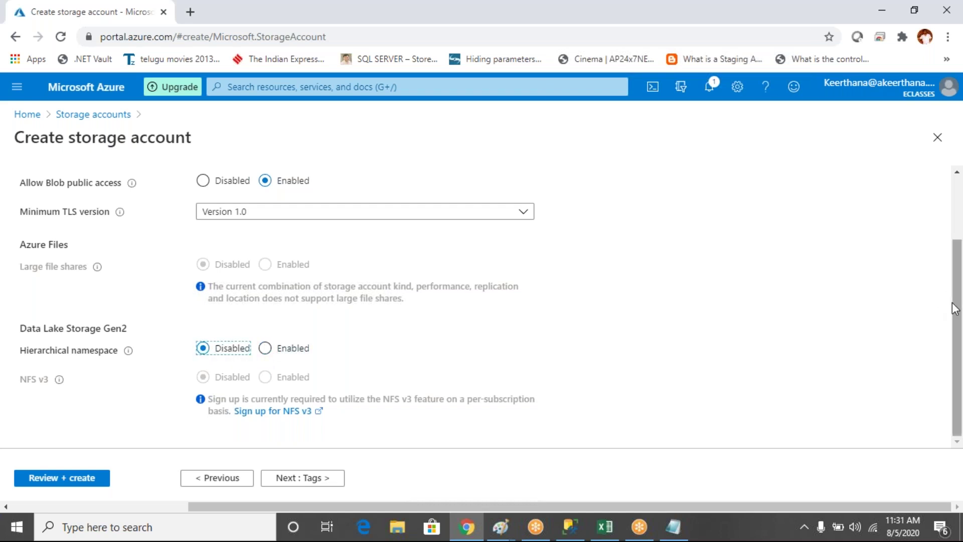
{"action": "scroll", "coordinate": [552, 281], "scroll_direction": "up", "scroll_amount": 2}
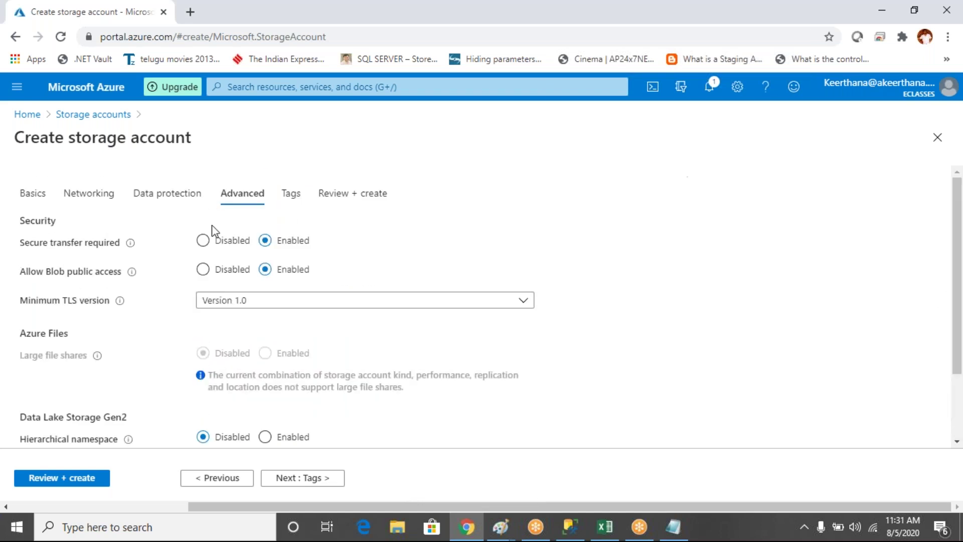
{"action": "left_click", "coordinate": [38, 193]}
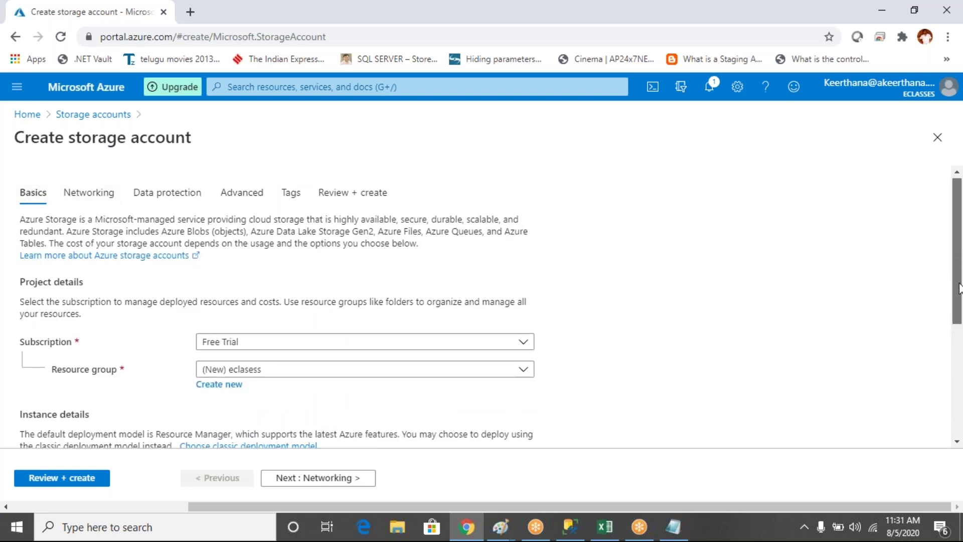
{"action": "left_click_drag", "start_coordinate": [962, 273], "coordinate": [961, 380]}
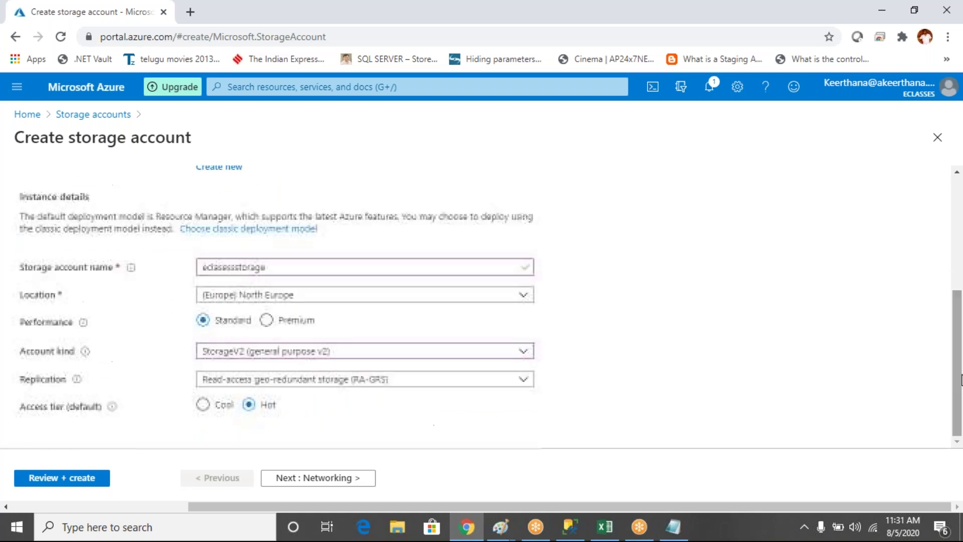
Step: Set Account kind to Storage (general purpose v1) and examine whether the Advanced settings allow Hierarchical namespace under Data Lake Storage Gen2
{"action": "left_click", "coordinate": [311, 352]}
{"action": "left_click", "coordinate": [249, 394]}
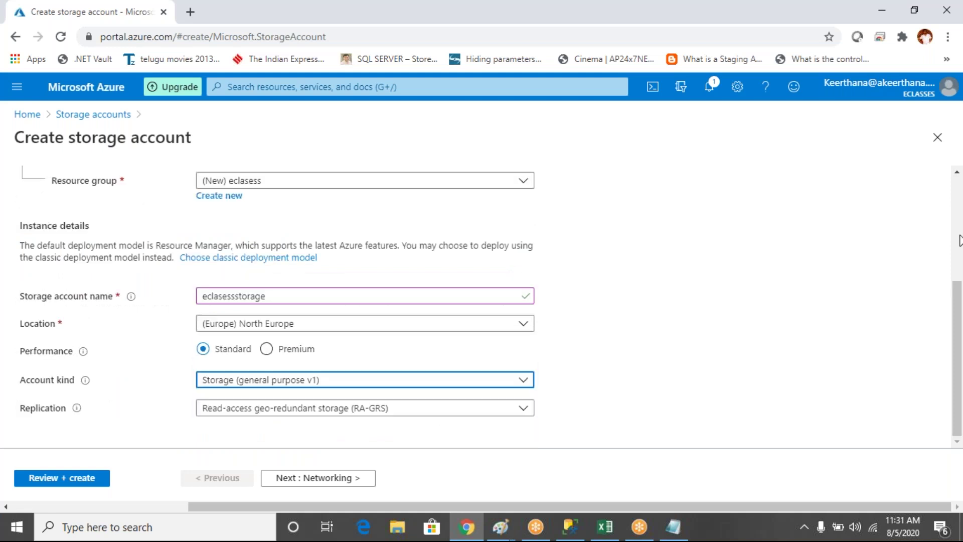
{"action": "scroll", "coordinate": [958, 238], "scroll_direction": "up", "scroll_amount": 4}
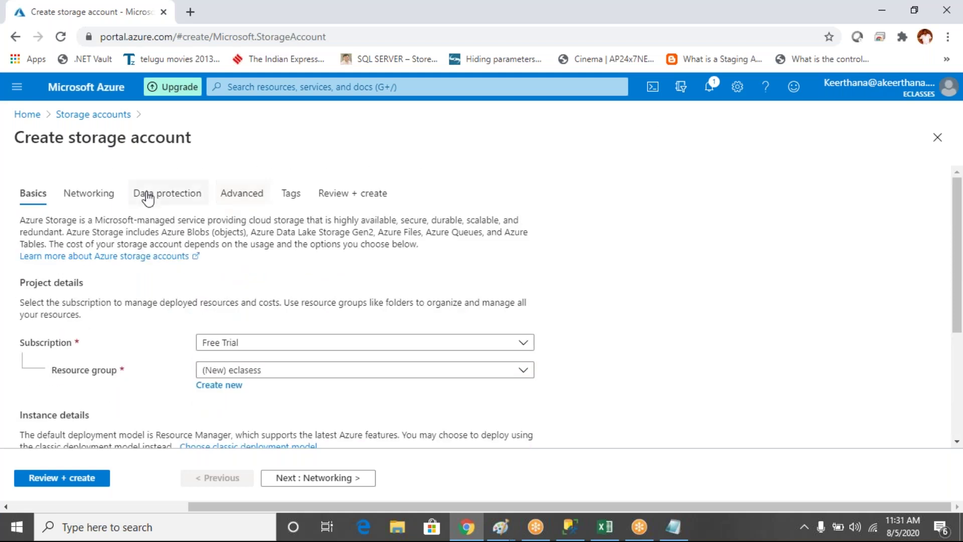
{"action": "left_click", "coordinate": [253, 199]}
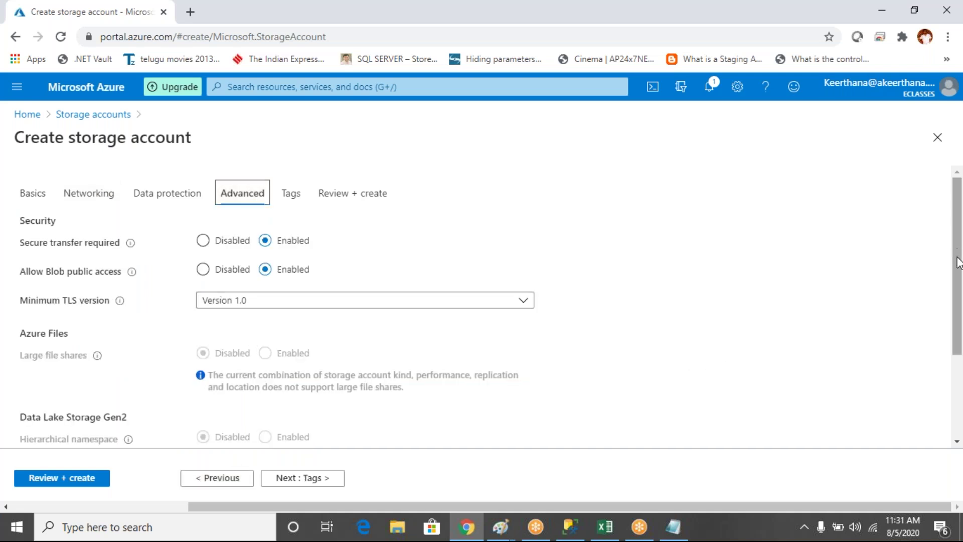
{"action": "scroll", "coordinate": [244, 335], "scroll_direction": "down", "scroll_amount": 3}
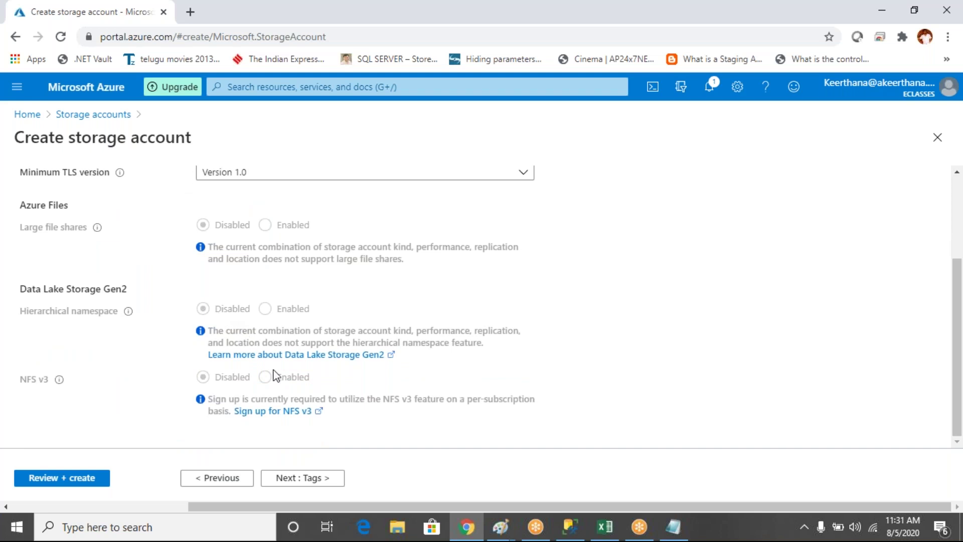
{"action": "left_click_drag", "start_coordinate": [213, 331], "coordinate": [293, 343]}
{"action": "left_click_drag", "start_coordinate": [404, 342], "coordinate": [501, 344]}
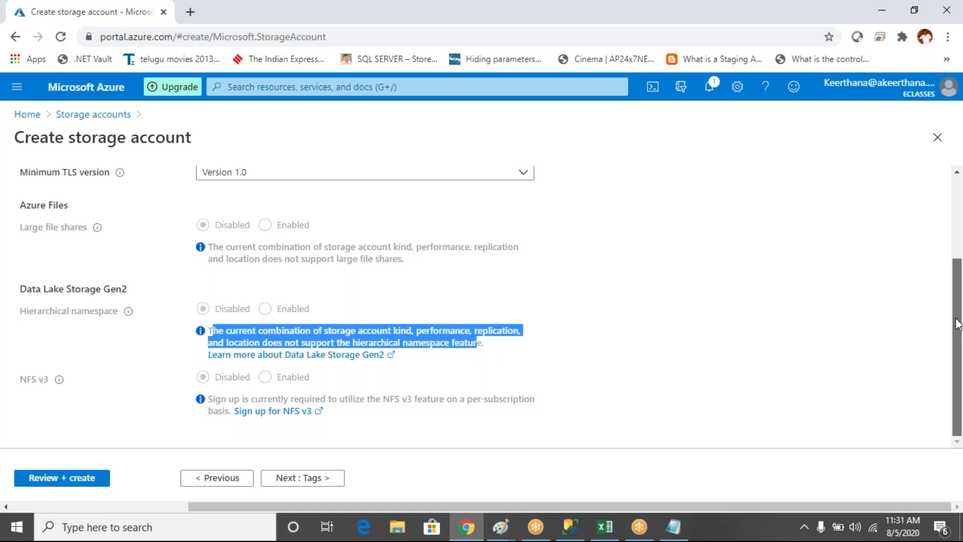
Step: Return to the Basics settings and set Account kind to StorageV2 (general purpose v2)
{"action": "scroll", "coordinate": [175, 171], "scroll_direction": "up", "scroll_amount": 3}
{"action": "left_click", "coordinate": [37, 199]}
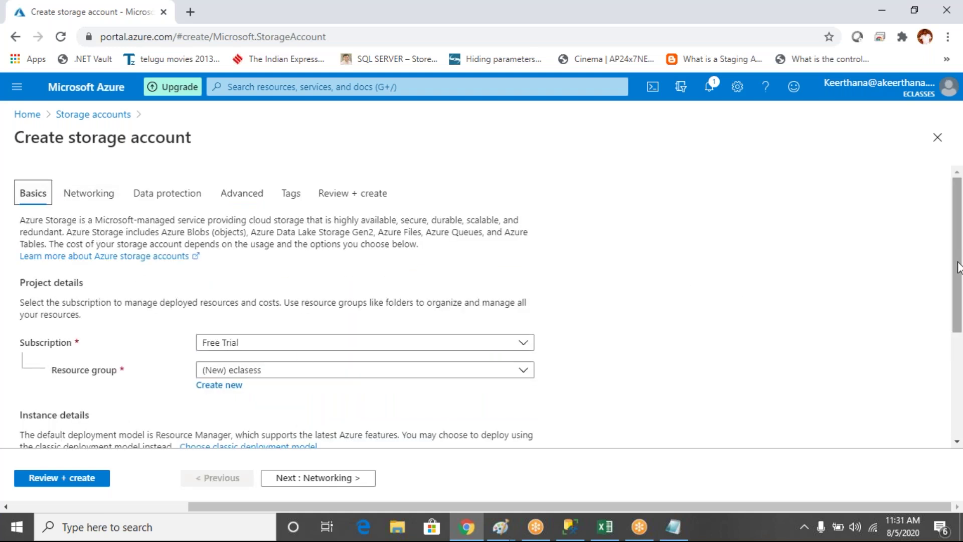
{"action": "left_click_drag", "start_coordinate": [958, 268], "coordinate": [894, 430]}
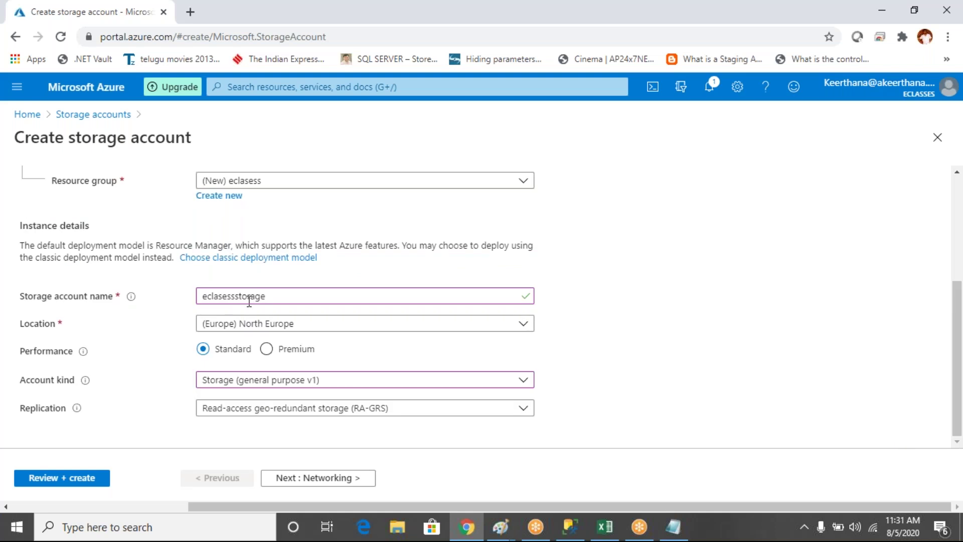
{"action": "left_click", "coordinate": [249, 377]}
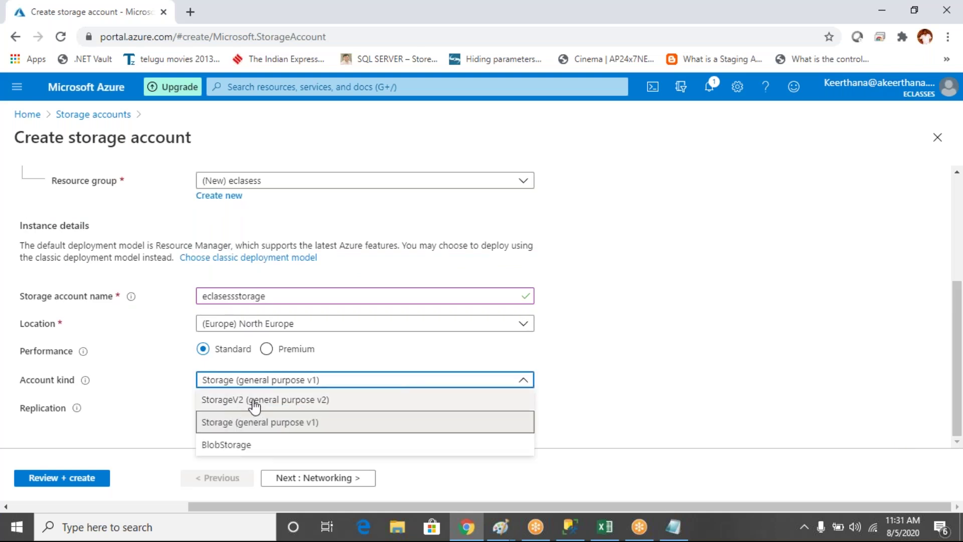
{"action": "left_click", "coordinate": [253, 400]}
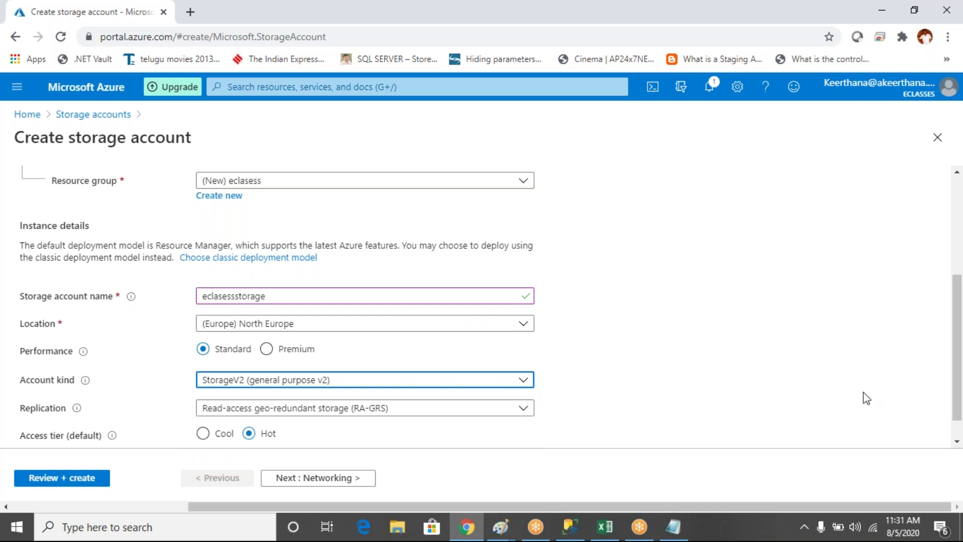
Step: Review the Replication options offered for the StorageV2 account kind and close the list without choosing another one
{"action": "left_click", "coordinate": [957, 333]}
{"action": "left_click_drag", "start_coordinate": [958, 333], "coordinate": [957, 348]}
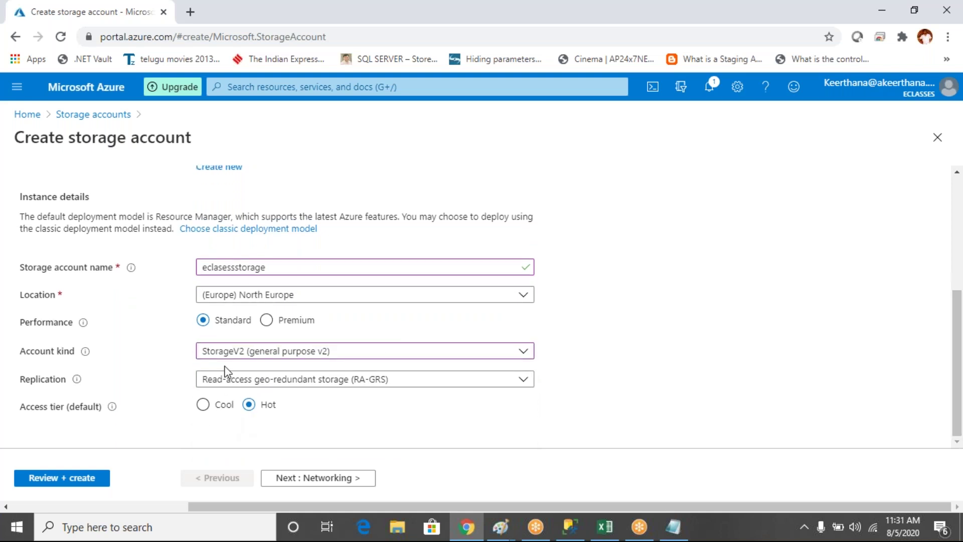
{"action": "left_click", "coordinate": [236, 383]}
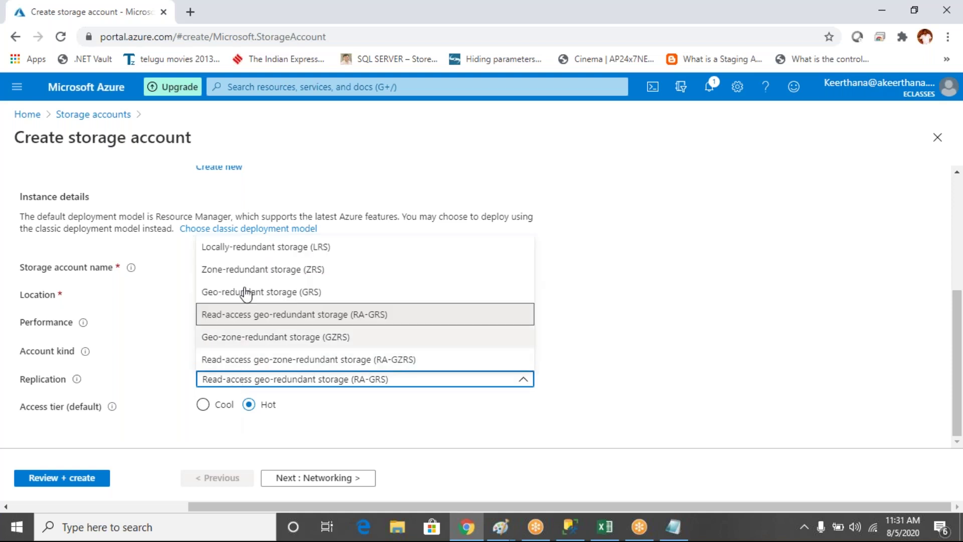
{"action": "left_click", "coordinate": [123, 326]}
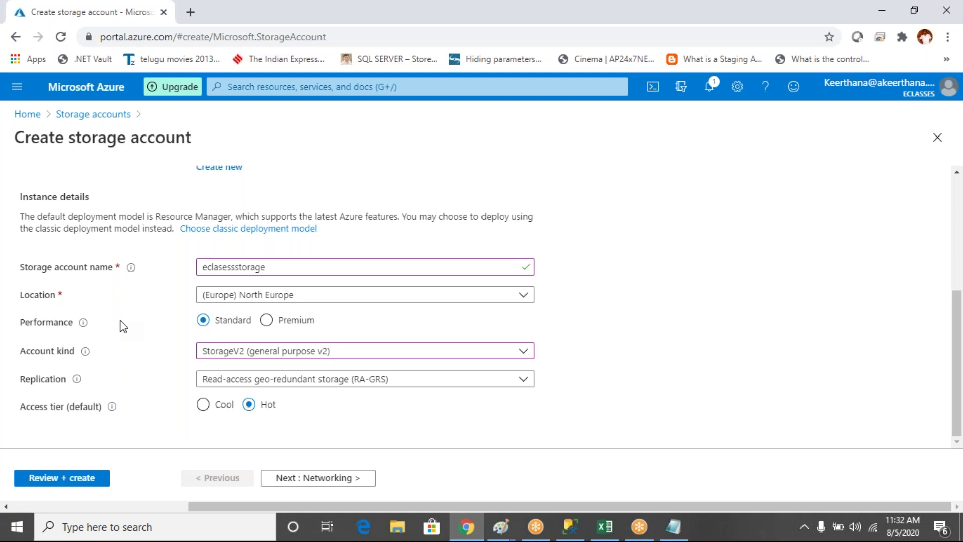
Step: Annotate the form with the red pen: circle the North Europe location, draw a line from it, cross it out, and circle Replication
{"action": "left_click", "coordinate": [596, 7]}
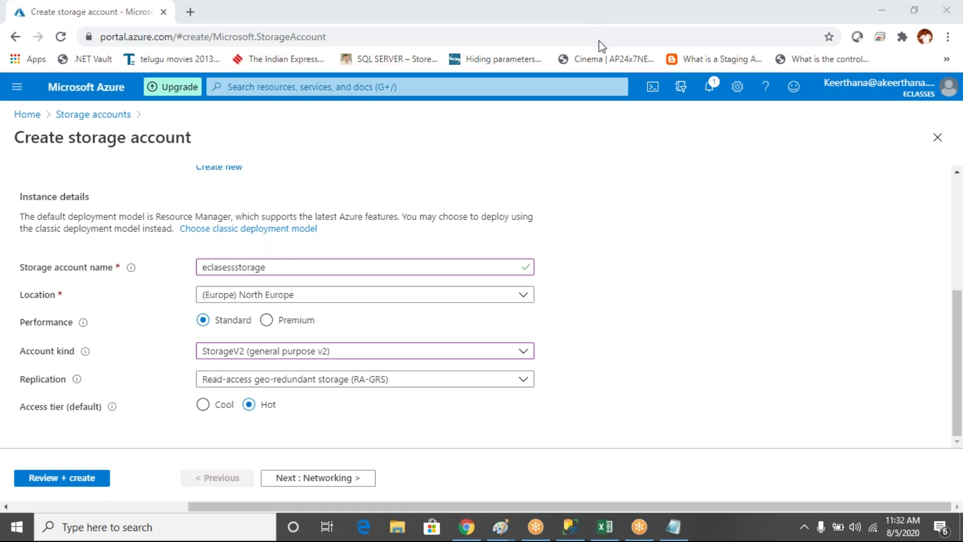
{"action": "mouse_move", "coordinate": [307, 287]}
{"action": "left_mouse_down"}
{"action": "mouse_move", "coordinate": [270, 277]}
{"action": "mouse_move", "coordinate": [183, 286]}
{"action": "mouse_move", "coordinate": [240, 312]}
{"action": "mouse_move", "coordinate": [301, 300]}
{"action": "mouse_move", "coordinate": [308, 289]}
{"action": "left_mouse_up"}
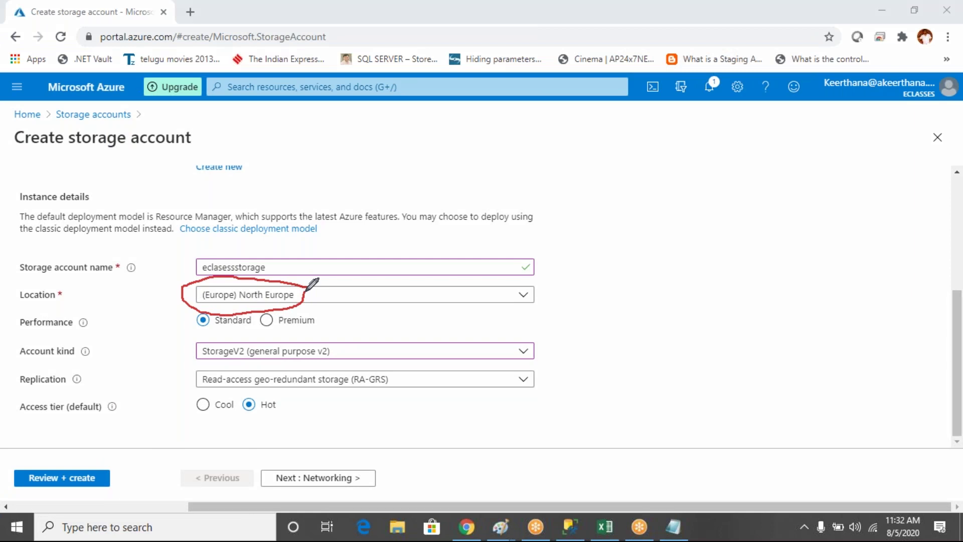
{"action": "mouse_move", "coordinate": [465, 228]}
{"action": "left_mouse_down"}
{"action": "mouse_move", "coordinate": [376, 235]}
{"action": "mouse_move", "coordinate": [302, 263]}
{"action": "mouse_move", "coordinate": [300, 283]}
{"action": "left_mouse_up"}
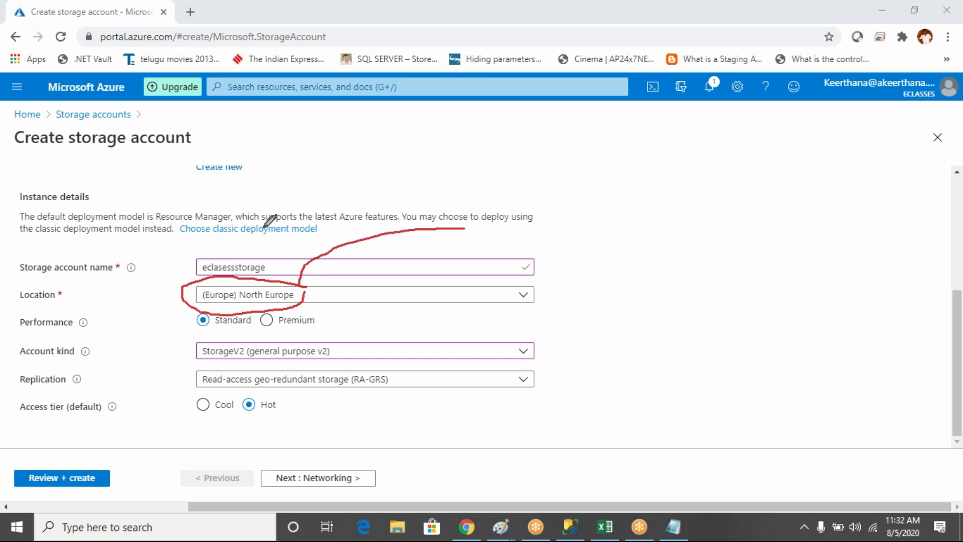
{"action": "mouse_move", "coordinate": [186, 275]}
{"action": "left_mouse_down"}
{"action": "mouse_move", "coordinate": [253, 290]}
{"action": "mouse_move", "coordinate": [319, 321]}
{"action": "left_mouse_up"}
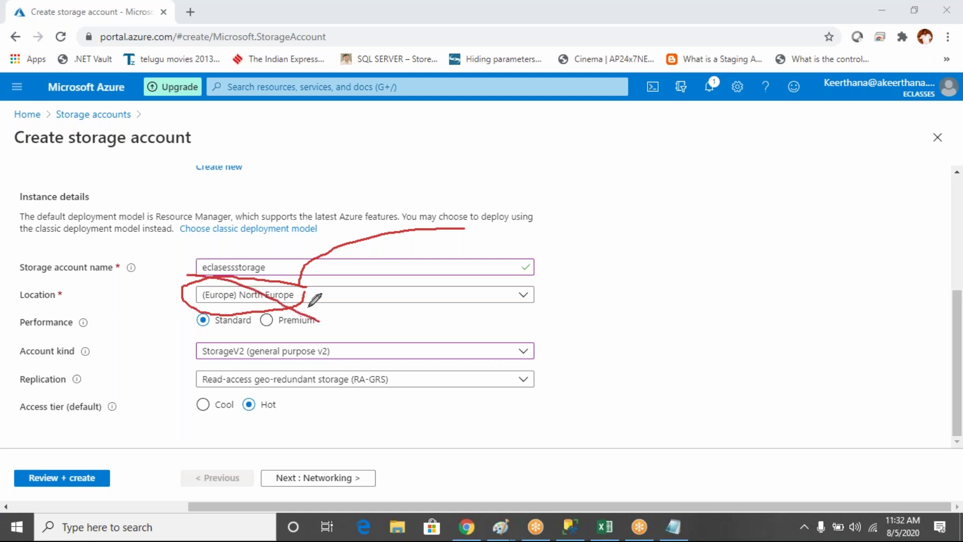
{"action": "left_click_drag", "start_coordinate": [314, 259], "coordinate": [167, 339]}
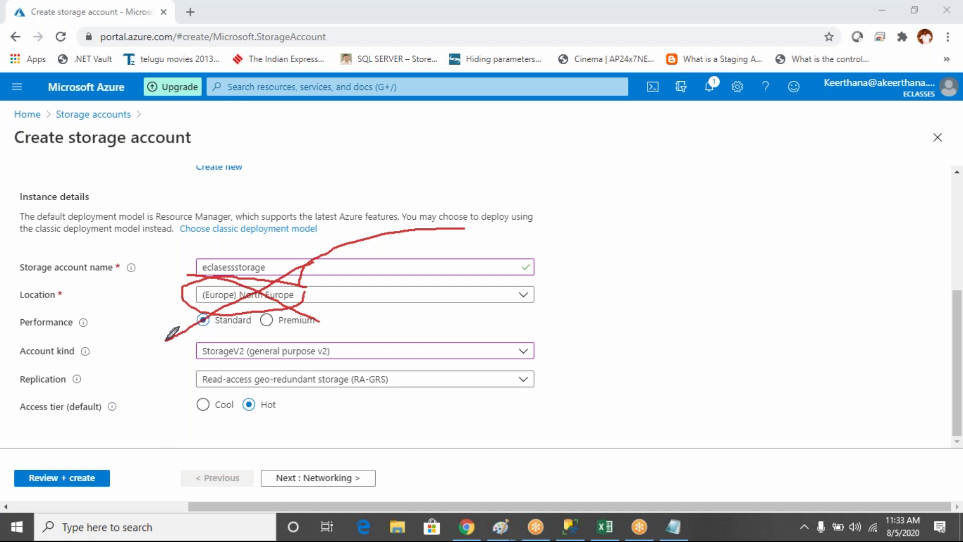
{"action": "mouse_move", "coordinate": [83, 368]}
{"action": "left_mouse_down"}
{"action": "mouse_move", "coordinate": [23, 370]}
{"action": "mouse_move", "coordinate": [22, 389]}
{"action": "mouse_move", "coordinate": [84, 390]}
{"action": "mouse_move", "coordinate": [93, 377]}
{"action": "mouse_move", "coordinate": [84, 368]}
{"action": "left_mouse_up"}
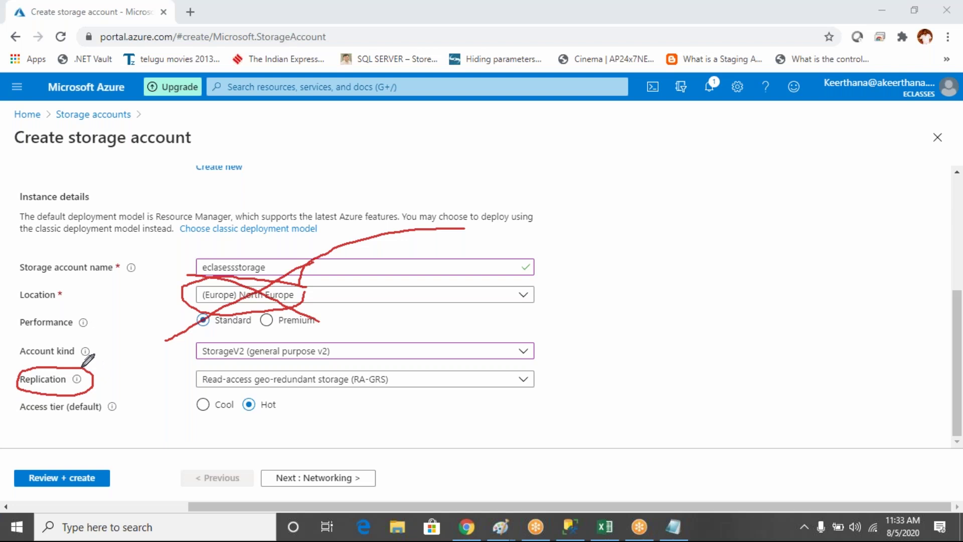
Step: Clear the pen annotations, go through the Replication options, and set Replication to Locally-redundant storage (LRS)
{"action": "left_click", "coordinate": [243, 377]}
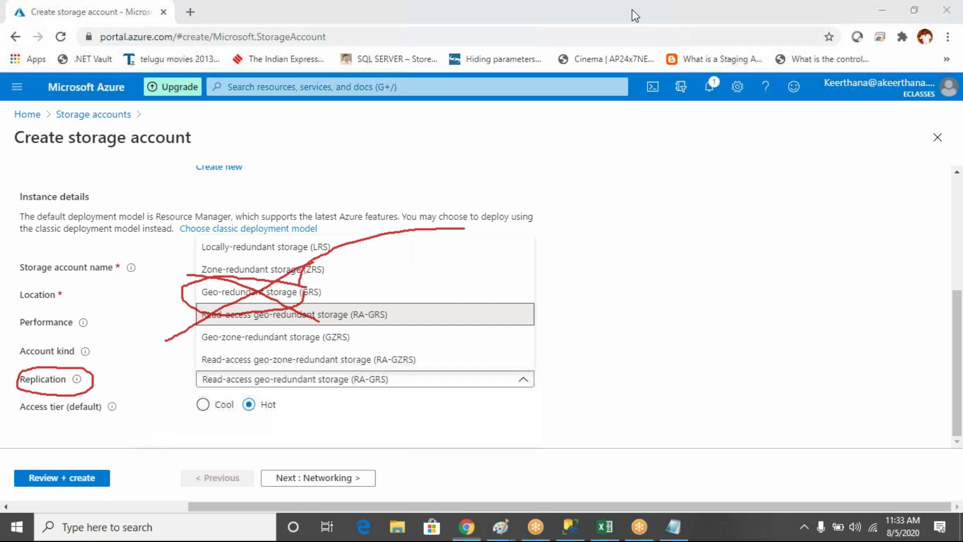
{"action": "key", "text": "Escape"}
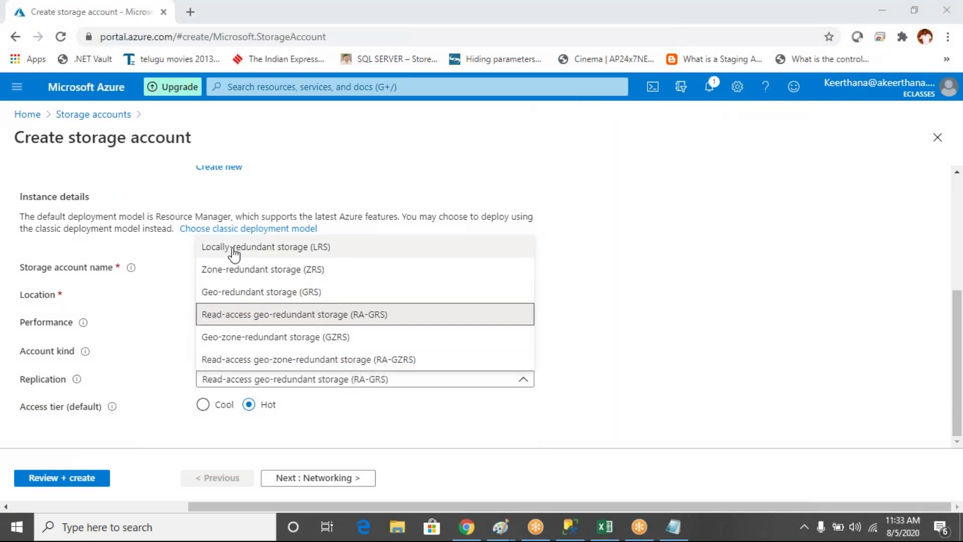
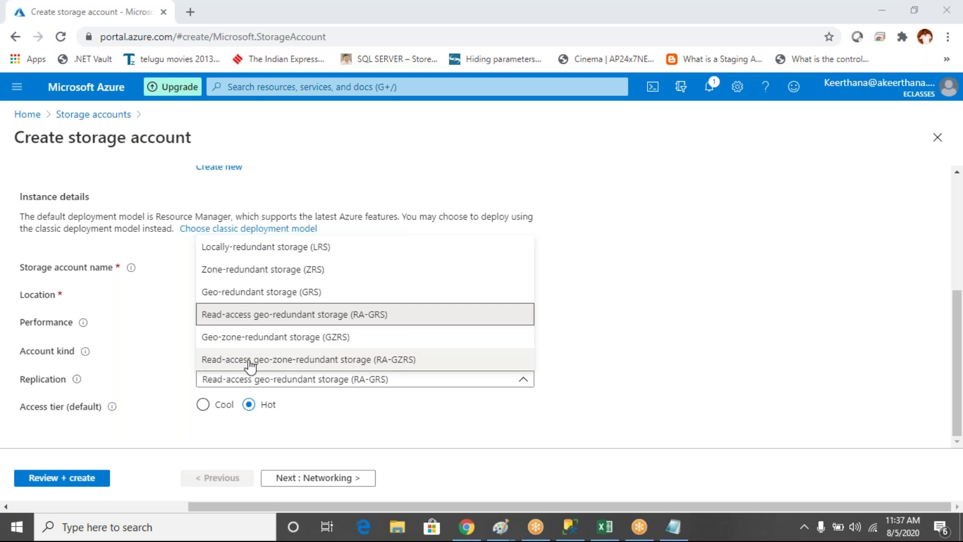
{"action": "left_click", "coordinate": [161, 390]}
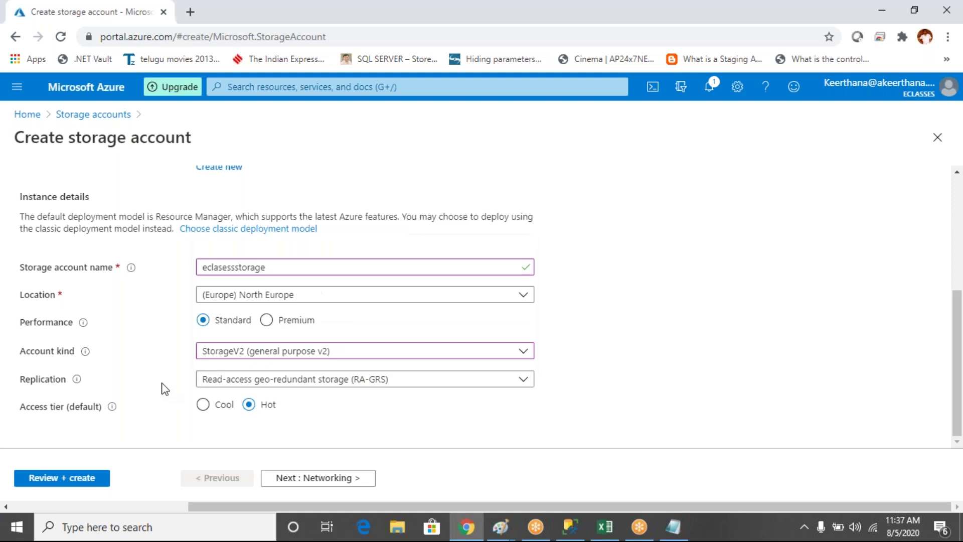
{"action": "left_click", "coordinate": [236, 381]}
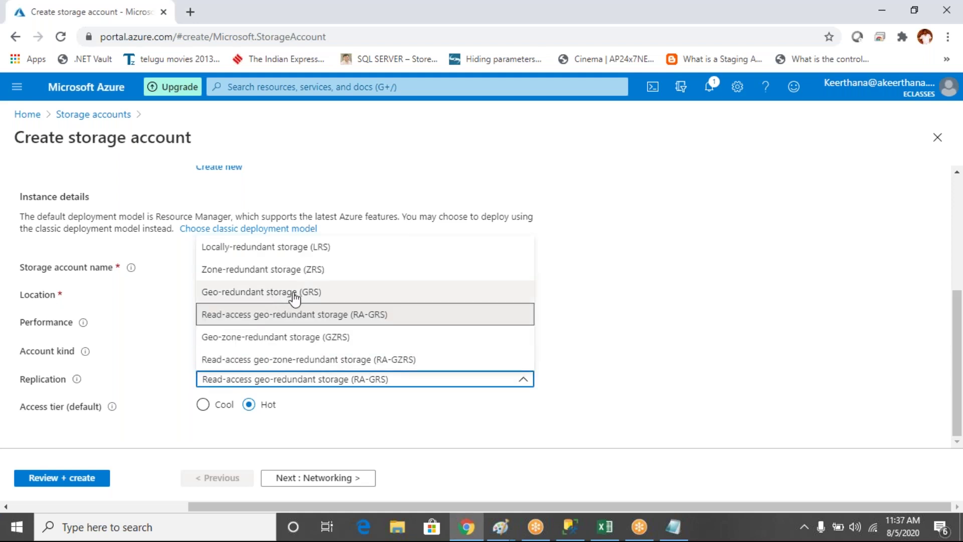
{"action": "left_click", "coordinate": [243, 248]}
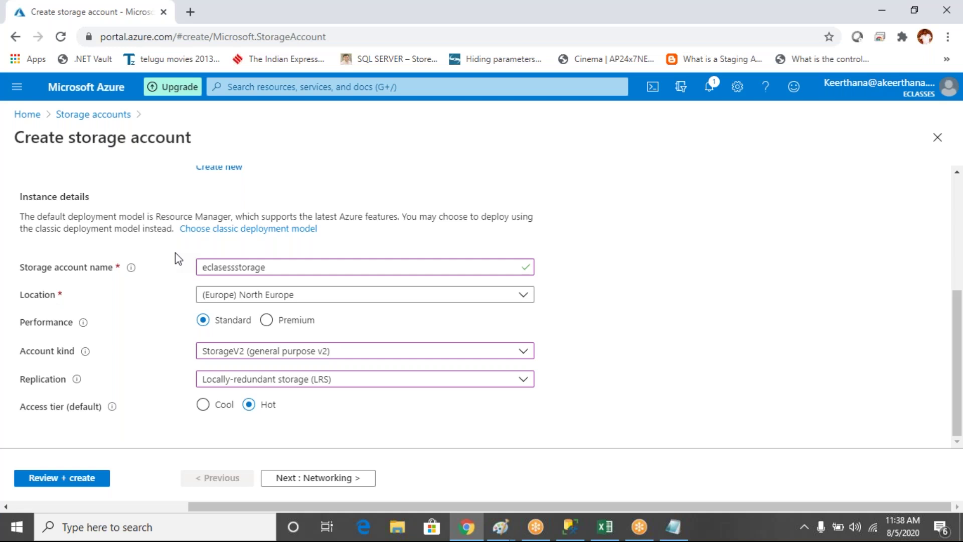
Step: Highlight the Create storage account heading, try the Hot access tier, and set Access tier (default) to Cool
{"action": "left_click_drag", "start_coordinate": [198, 137], "coordinate": [18, 137]}
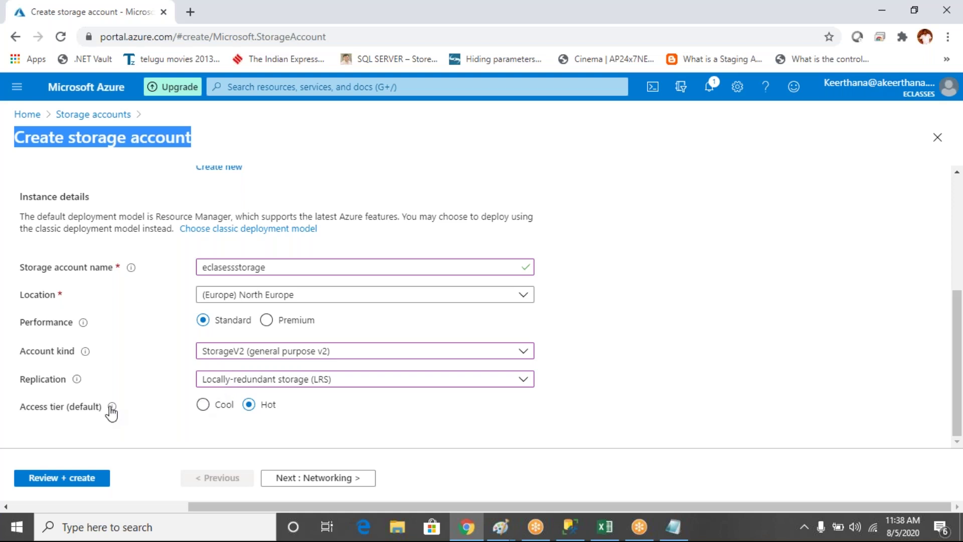
{"action": "left_click", "coordinate": [206, 407]}
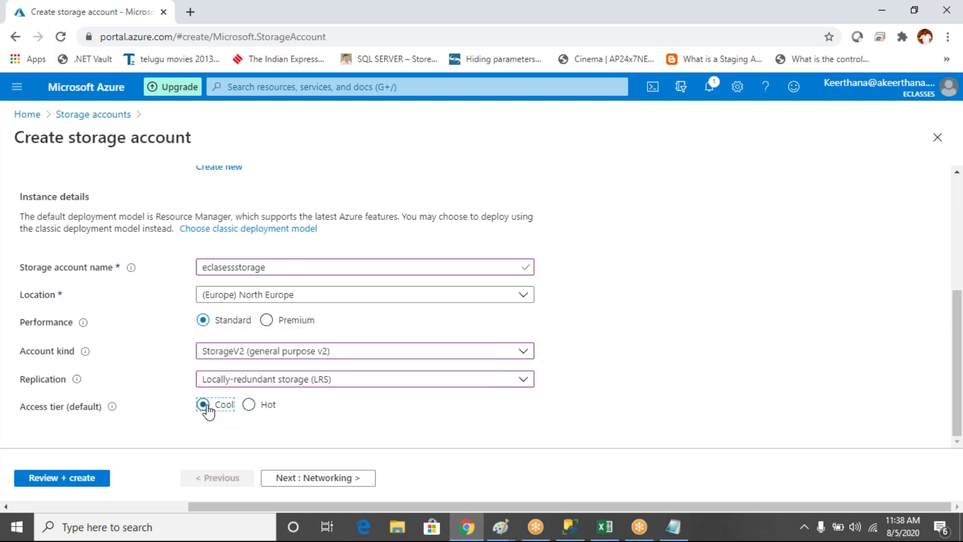
{"action": "left_click", "coordinate": [249, 404]}
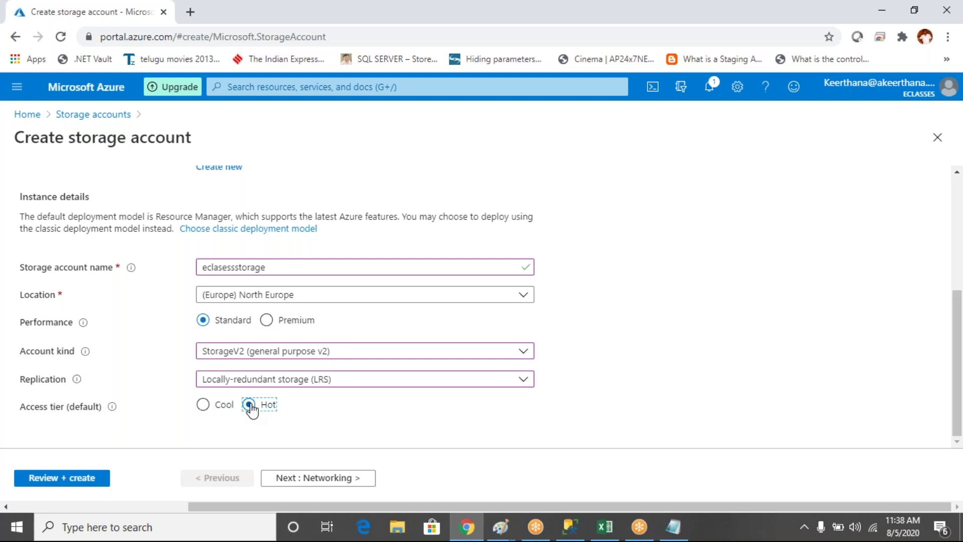
{"action": "left_click", "coordinate": [203, 405]}
Step: Circle the storage account name and the Hot and Cool access tiers with the red pen, and clear the annotations
{"action": "left_click", "coordinate": [599, 11]}
{"action": "left_click", "coordinate": [600, 41]}
{"action": "mouse_move", "coordinate": [267, 252]}
{"action": "left_mouse_down"}
{"action": "mouse_move", "coordinate": [184, 267]}
{"action": "mouse_move", "coordinate": [274, 261]}
{"action": "mouse_move", "coordinate": [304, 208]}
{"action": "mouse_move", "coordinate": [379, 145]}
{"action": "mouse_move", "coordinate": [382, 123]}
{"action": "left_mouse_up"}
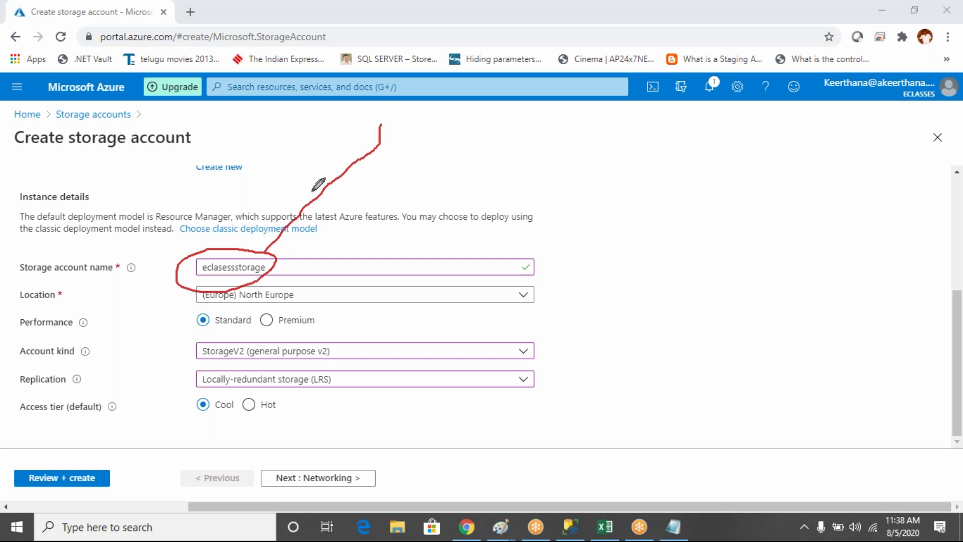
{"action": "mouse_move", "coordinate": [263, 399]}
{"action": "left_mouse_down"}
{"action": "mouse_move", "coordinate": [237, 398]}
{"action": "mouse_move", "coordinate": [275, 418]}
{"action": "mouse_move", "coordinate": [263, 397]}
{"action": "left_mouse_up"}
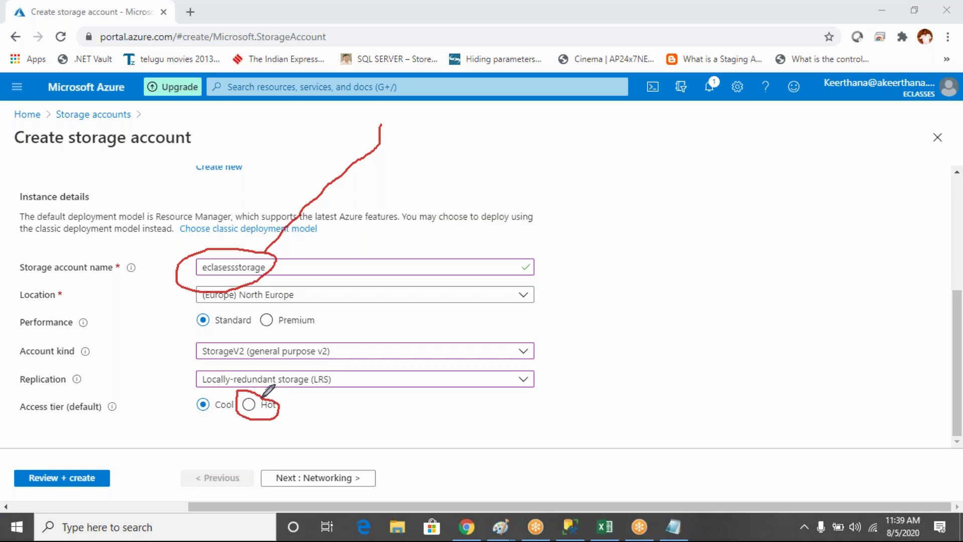
{"action": "mouse_move", "coordinate": [229, 395]}
{"action": "left_mouse_down"}
{"action": "mouse_move", "coordinate": [189, 397]}
{"action": "mouse_move", "coordinate": [219, 422]}
{"action": "mouse_move", "coordinate": [235, 398]}
{"action": "left_mouse_up"}
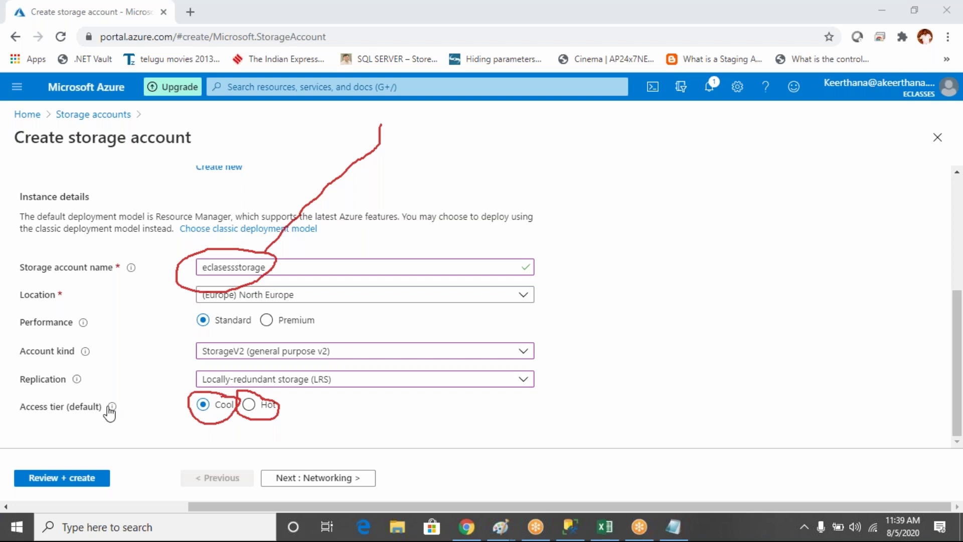
{"action": "mouse_move", "coordinate": [113, 411]}
{"action": "key", "text": "Escape"}
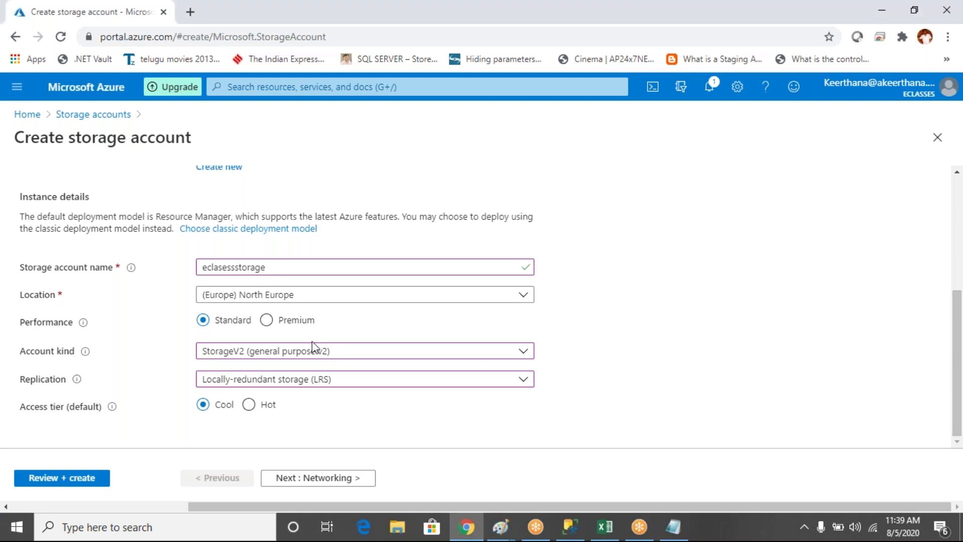
Step: Validate and create the eclasessstorage storage account, and open the deployed resource's overview
{"action": "left_click", "coordinate": [63, 479]}
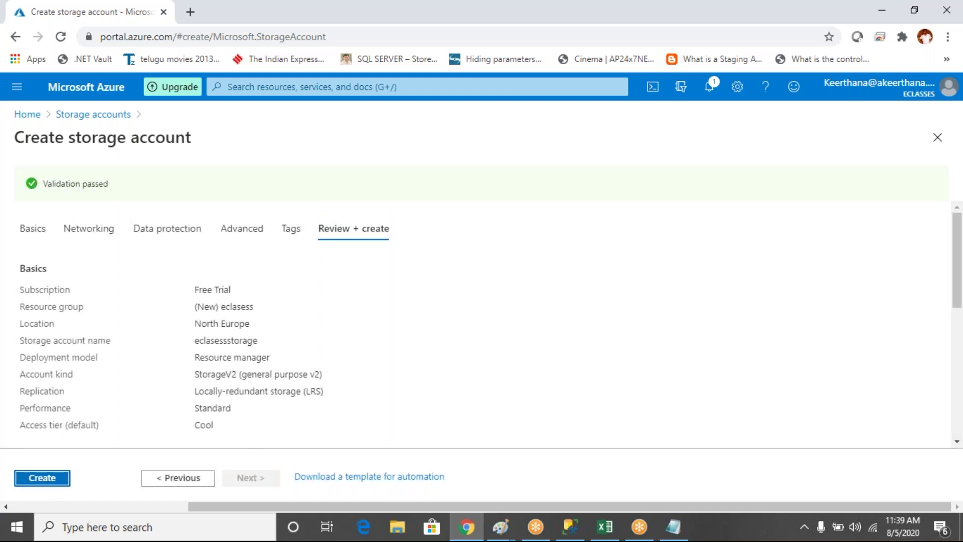
{"action": "key", "text": "Return"}
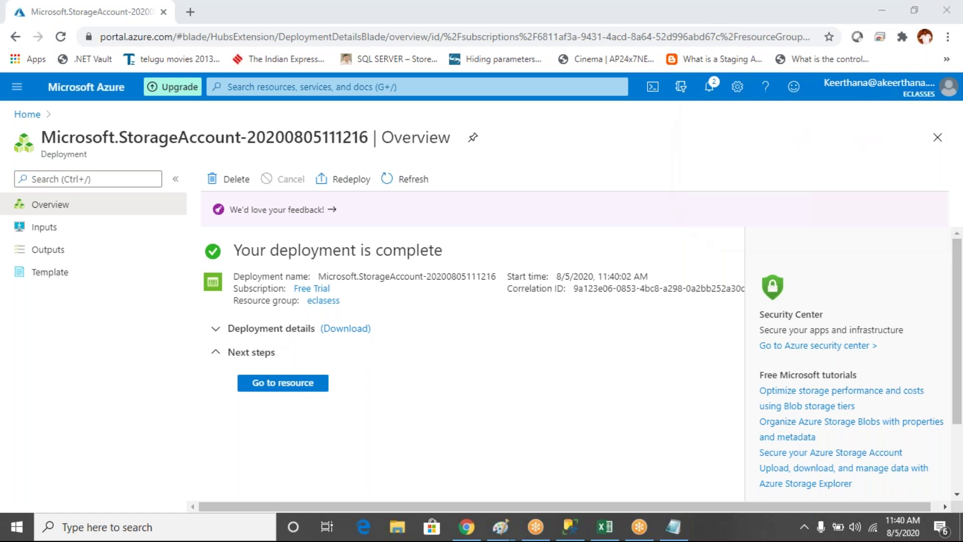
{"action": "left_click", "coordinate": [279, 386]}
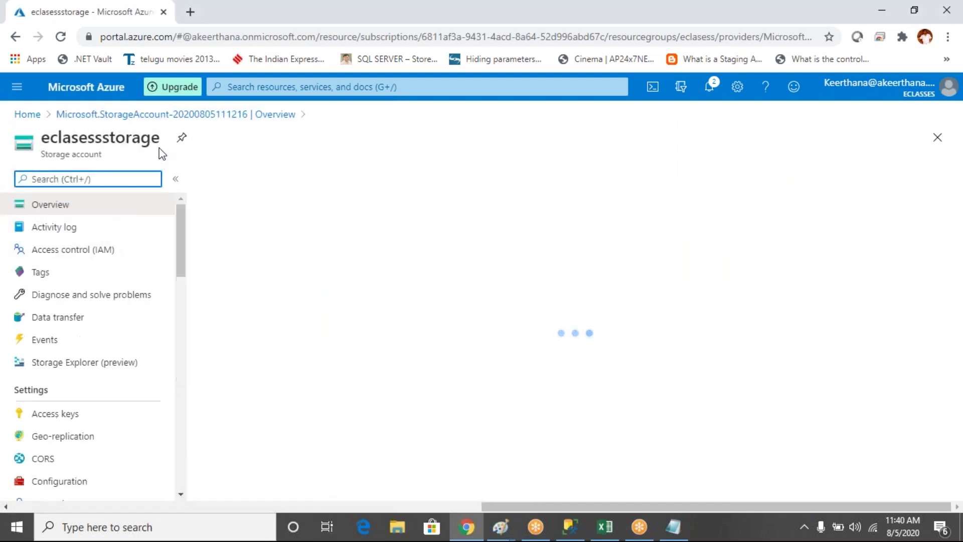
{"action": "left_click_drag", "start_coordinate": [161, 143], "coordinate": [47, 136]}
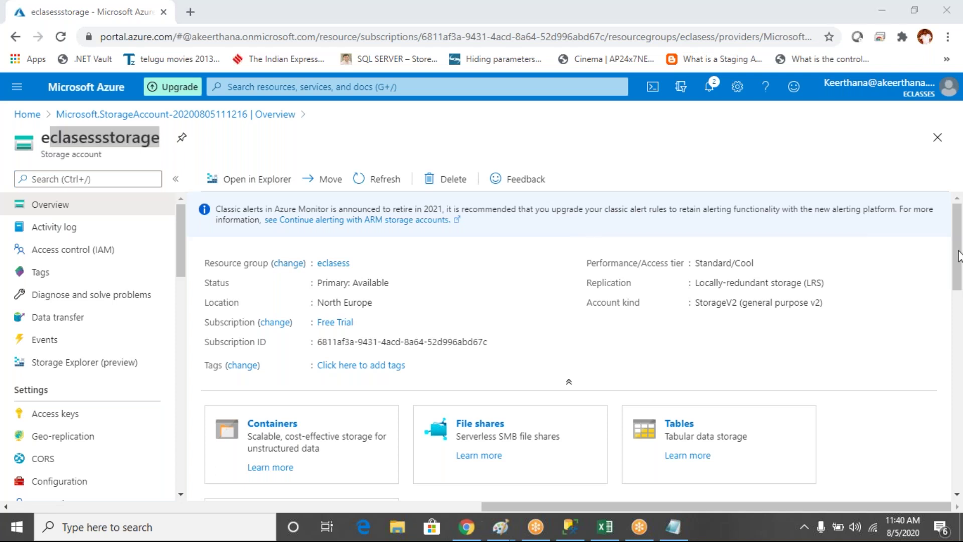
Step: Circle Containers, File shares, Tables, Queues and the storage account name with the red pen, label Containers "blob", and clear the annotations
{"action": "left_click_drag", "start_coordinate": [959, 244], "coordinate": [958, 300]}
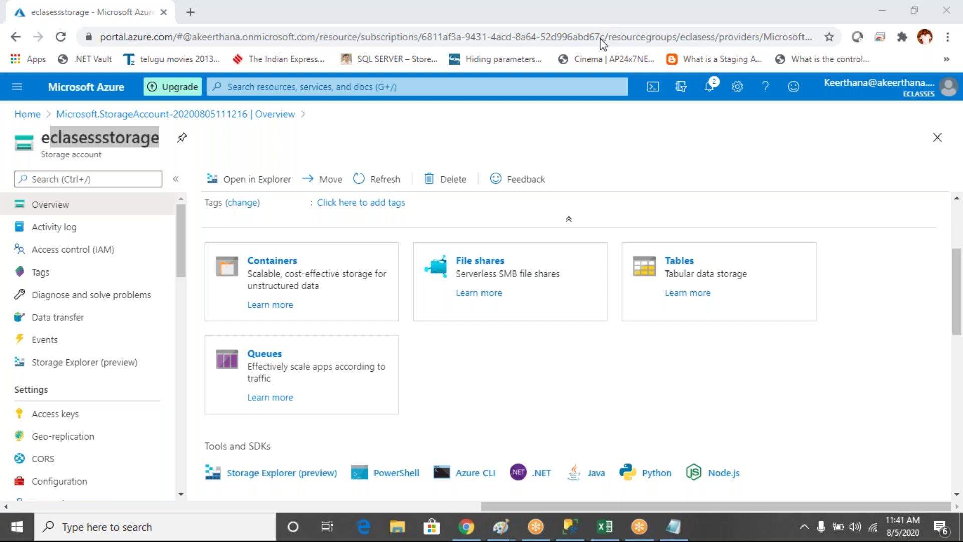
{"action": "left_click_drag", "start_coordinate": [577, 37], "coordinate": [732, 38]}
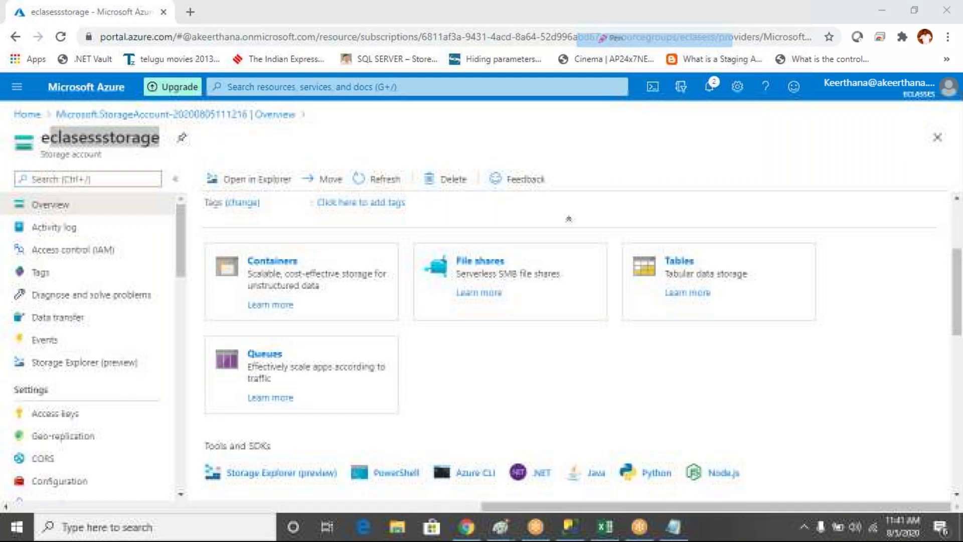
{"action": "mouse_move", "coordinate": [311, 224]}
{"action": "left_mouse_down"}
{"action": "mouse_move", "coordinate": [318, 186]}
{"action": "mouse_move", "coordinate": [328, 215]}
{"action": "mouse_move", "coordinate": [334, 186]}
{"action": "mouse_move", "coordinate": [344, 203]}
{"action": "mouse_move", "coordinate": [385, 183]}
{"action": "mouse_move", "coordinate": [365, 198]}
{"action": "left_mouse_up"}
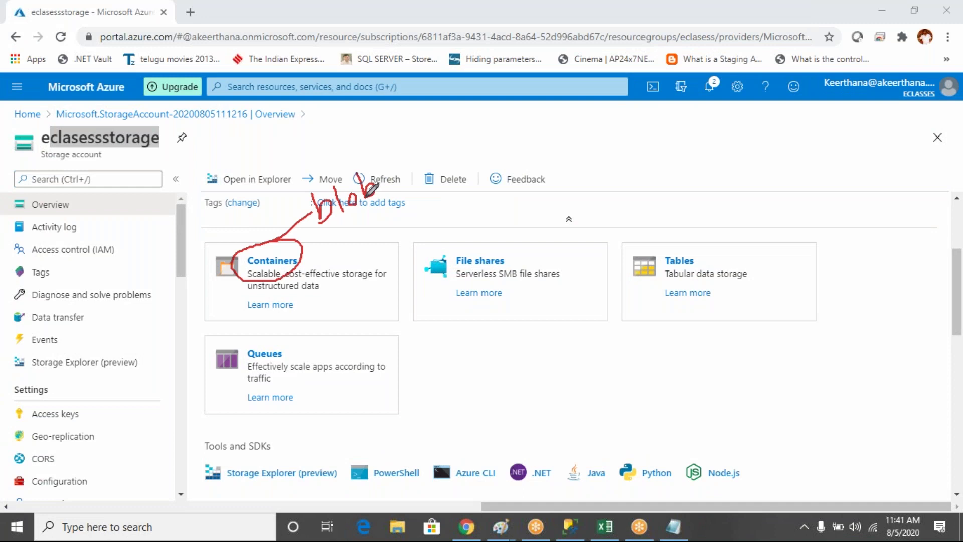
{"action": "mouse_move", "coordinate": [497, 245]}
{"action": "left_mouse_down"}
{"action": "mouse_move", "coordinate": [489, 237]}
{"action": "mouse_move", "coordinate": [441, 246]}
{"action": "mouse_move", "coordinate": [476, 283]}
{"action": "mouse_move", "coordinate": [501, 246]}
{"action": "left_mouse_up"}
{"action": "mouse_move", "coordinate": [694, 248]}
{"action": "left_mouse_down"}
{"action": "mouse_move", "coordinate": [657, 276]}
{"action": "mouse_move", "coordinate": [694, 263]}
{"action": "left_mouse_up"}
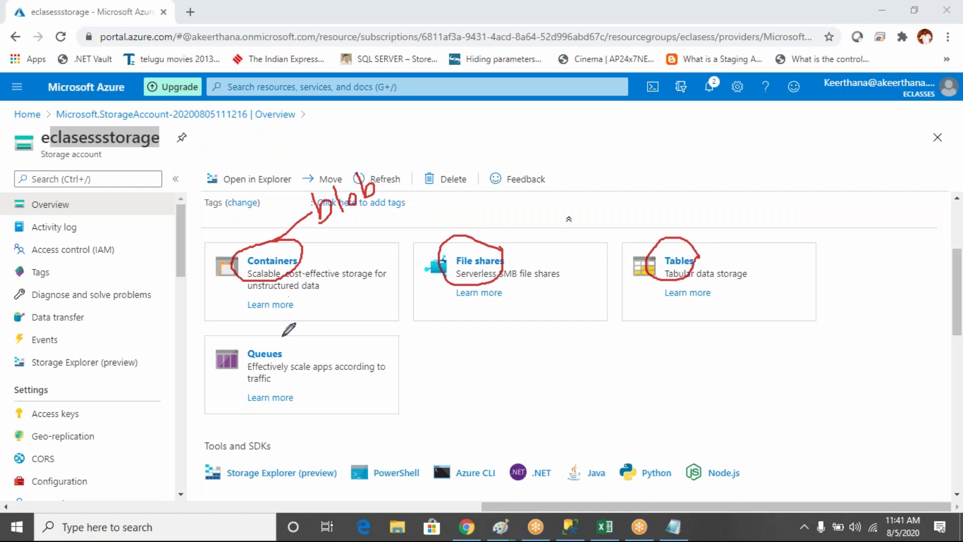
{"action": "mouse_move", "coordinate": [282, 338]}
{"action": "left_mouse_down"}
{"action": "mouse_move", "coordinate": [235, 335]}
{"action": "mouse_move", "coordinate": [269, 372]}
{"action": "mouse_move", "coordinate": [287, 346]}
{"action": "mouse_move", "coordinate": [279, 339]}
{"action": "left_mouse_up"}
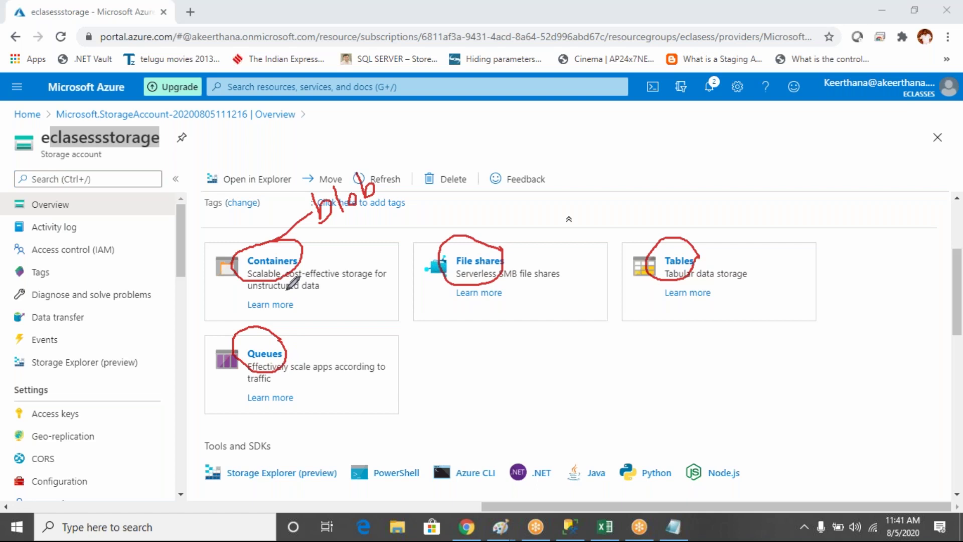
{"action": "mouse_move", "coordinate": [37, 154]}
{"action": "left_mouse_down"}
{"action": "mouse_move", "coordinate": [155, 157]}
{"action": "mouse_move", "coordinate": [178, 111]}
{"action": "mouse_move", "coordinate": [65, 110]}
{"action": "mouse_move", "coordinate": [39, 144]}
{"action": "left_mouse_up"}
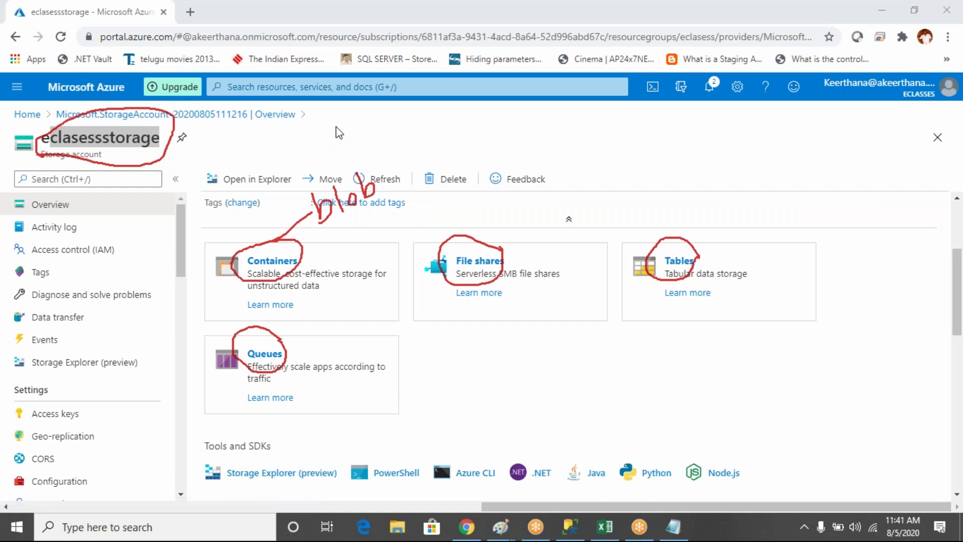
{"action": "key", "text": "Escape"}
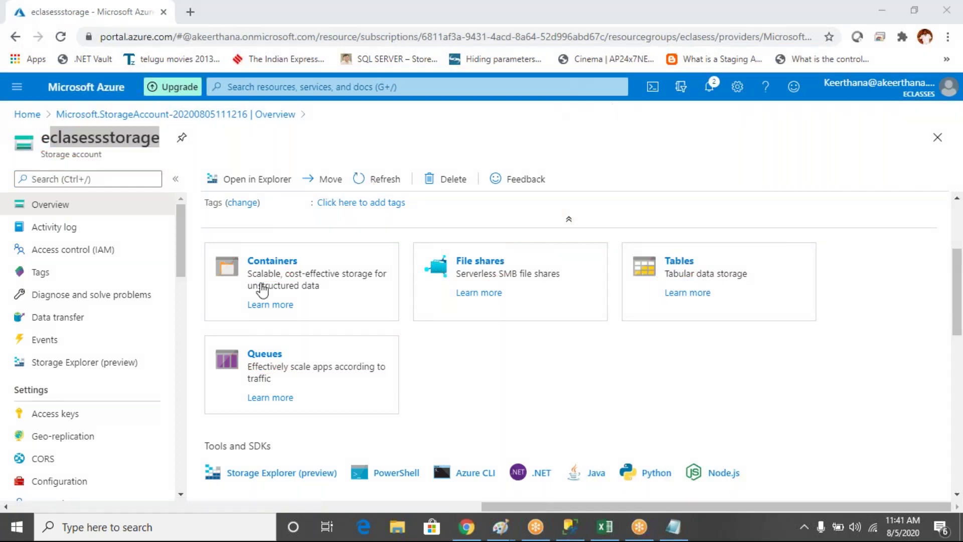
Step: Switch to the AUGAZURE notes in Notepad and add the heading "4 Different kind of storage Modes" below the Account Kind list
{"action": "left_click", "coordinate": [674, 526]}
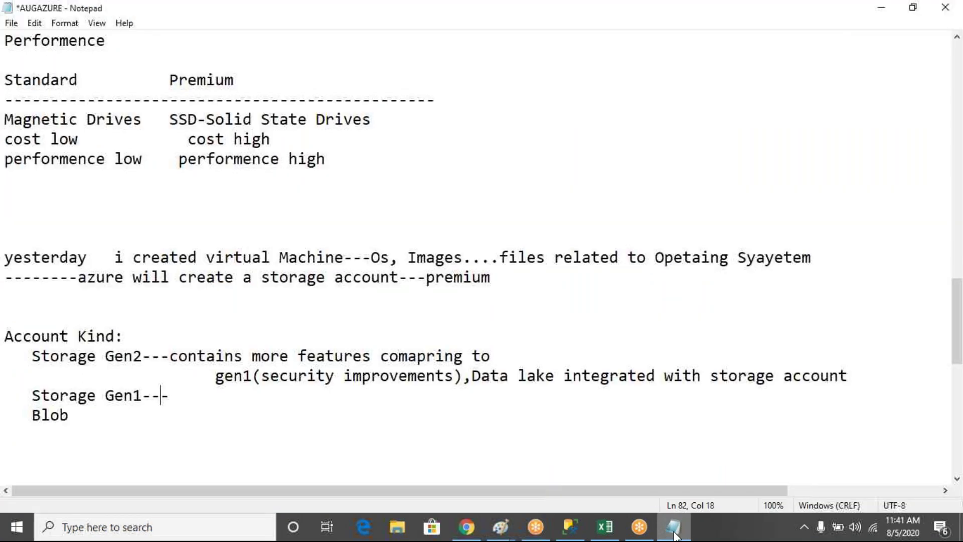
{"action": "left_click", "coordinate": [182, 449]}
{"action": "type", "text": "4 Di"}
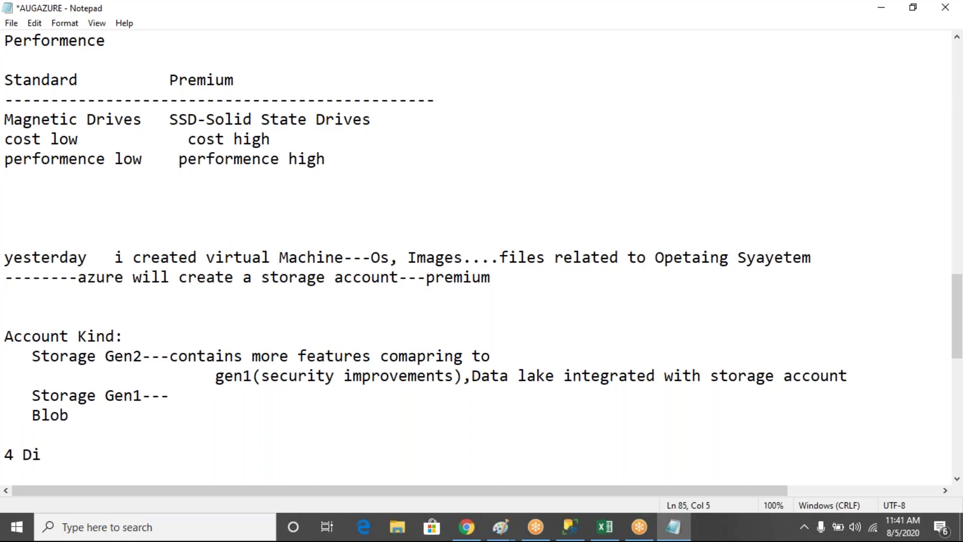
{"action": "type", "text": "fferent kind"}
{"action": "key", "text": "Return"}
{"action": "scroll", "coordinate": [481, 271], "scroll_direction": "down", "scroll_amount": 3}
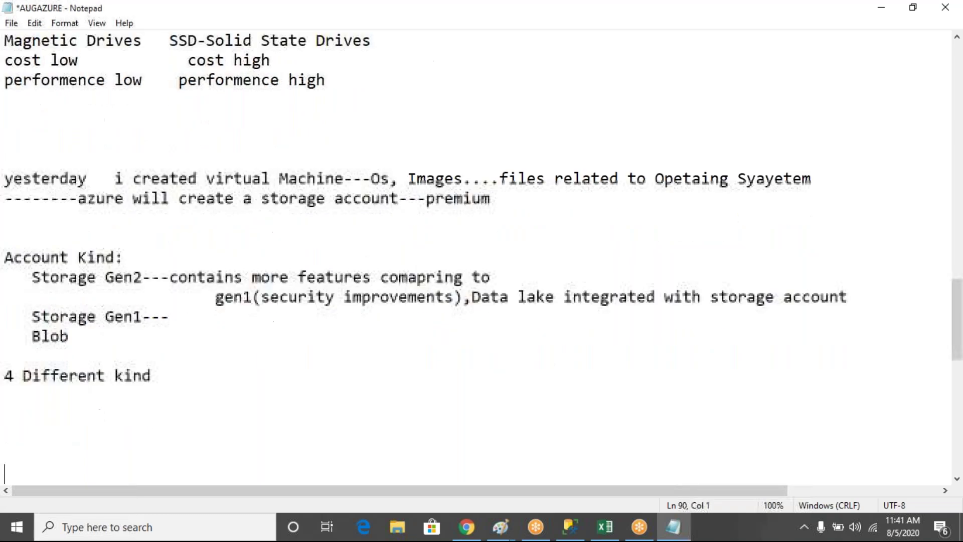
{"action": "key", "text": "BackSpace"}
{"action": "type", "text": "of storage"}
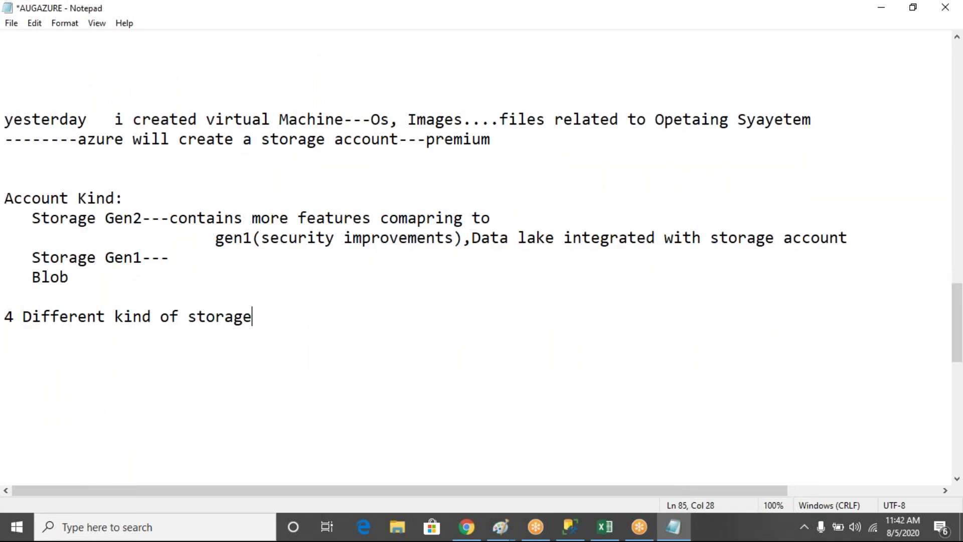
{"action": "type", "text": " Modes"}
{"action": "key", "text": "Return"}
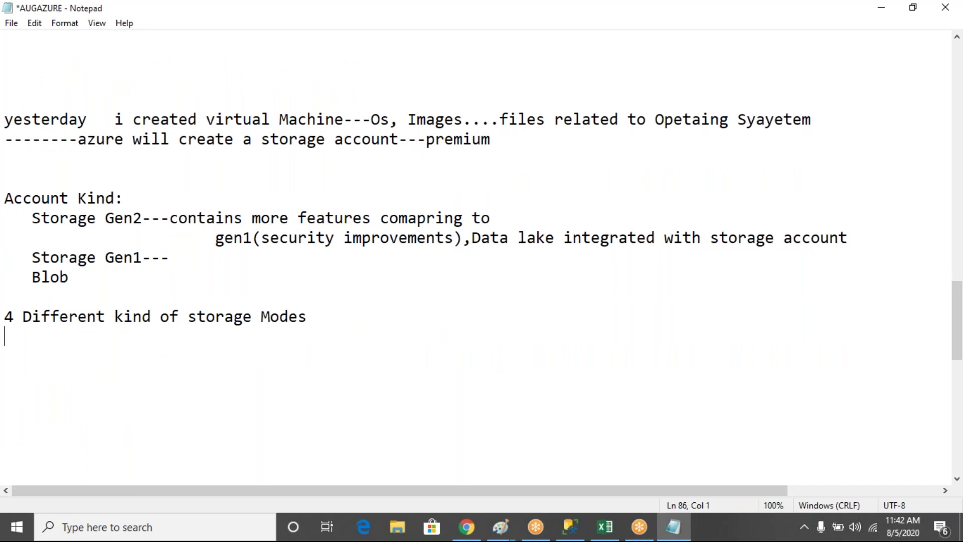
Step: List the storage modes under the heading as "1.Blob---Containers", "2.Table--", "3.File Share" and "4.Quese"
{"action": "type", "text": "1.Blob---"}
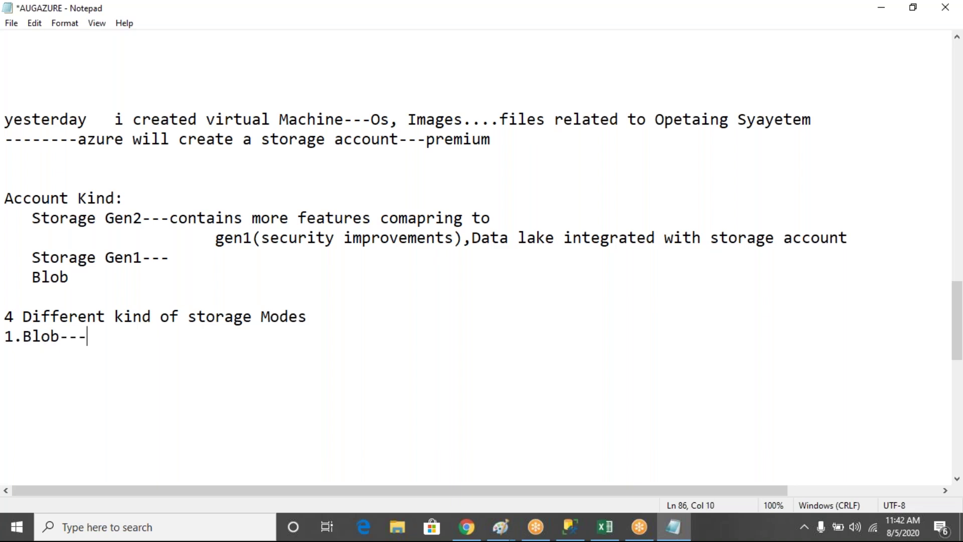
{"action": "type", "text": "Containers"}
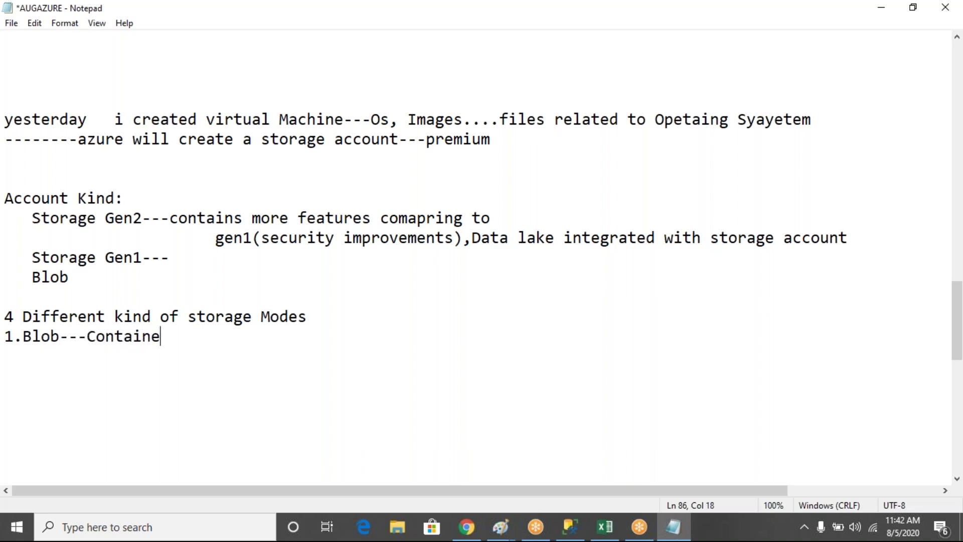
{"action": "key", "text": "Return"}
{"action": "type", "text": "2.Table"}
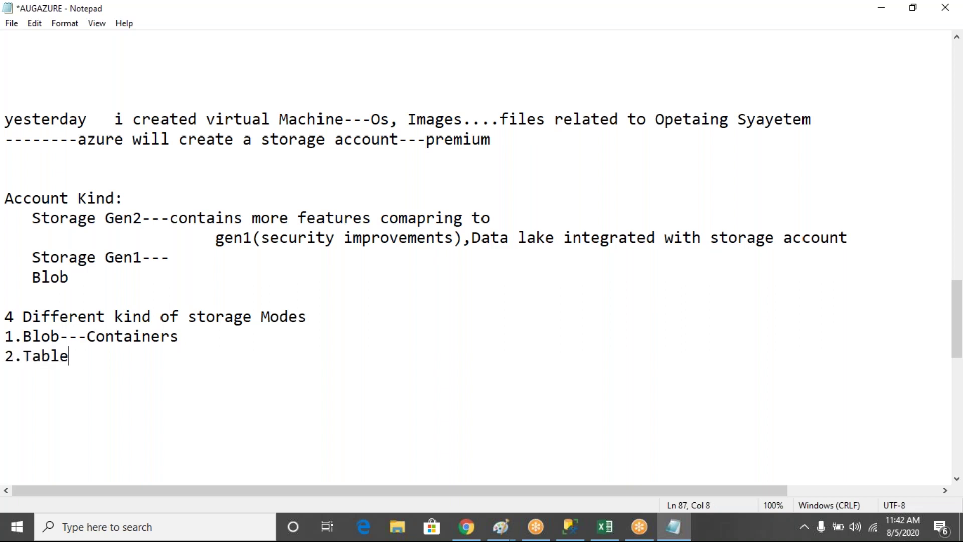
{"action": "type", "text": "--"}
{"action": "key", "text": "Return"}
{"action": "type", "text": "3.File Share"}
{"action": "key", "text": "Return"}
{"action": "type", "text": "4."}
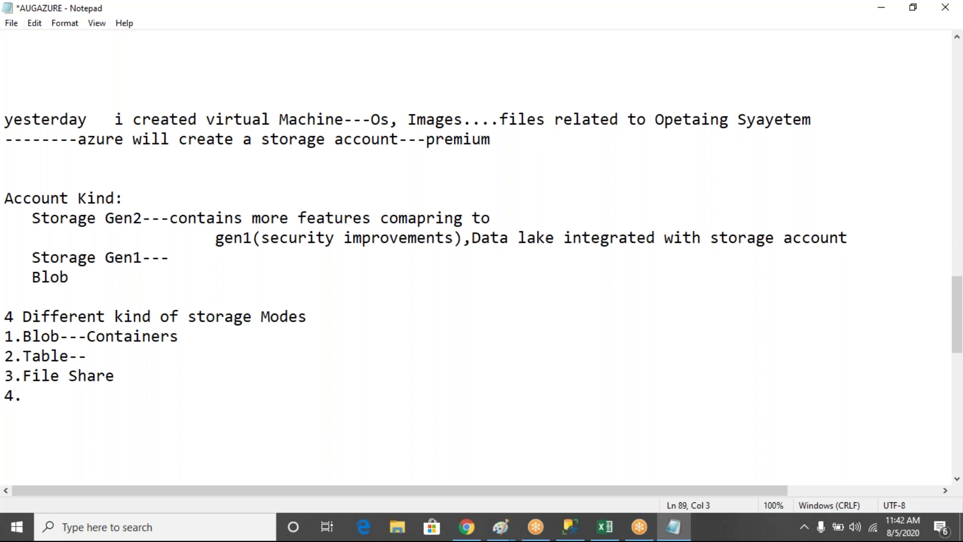
{"action": "type", "text": "Quese"}
Step: Extend the Blob line with "(Binary large Object)---any kind of files ,audios,videos....sturcterd unstructerd semi."
{"action": "left_click", "coordinate": [187, 337]}
{"action": "type", "text": "("}
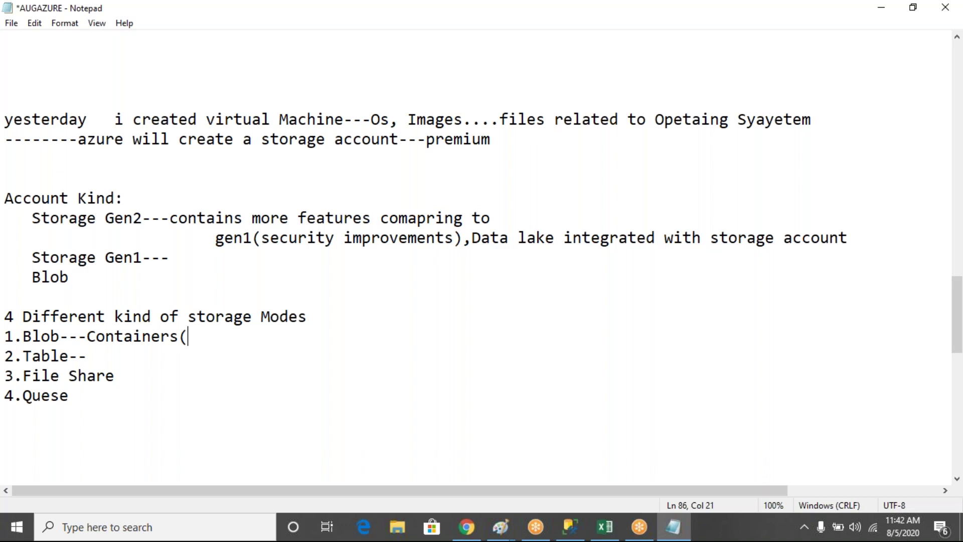
{"action": "type", "text": "Binary large O"}
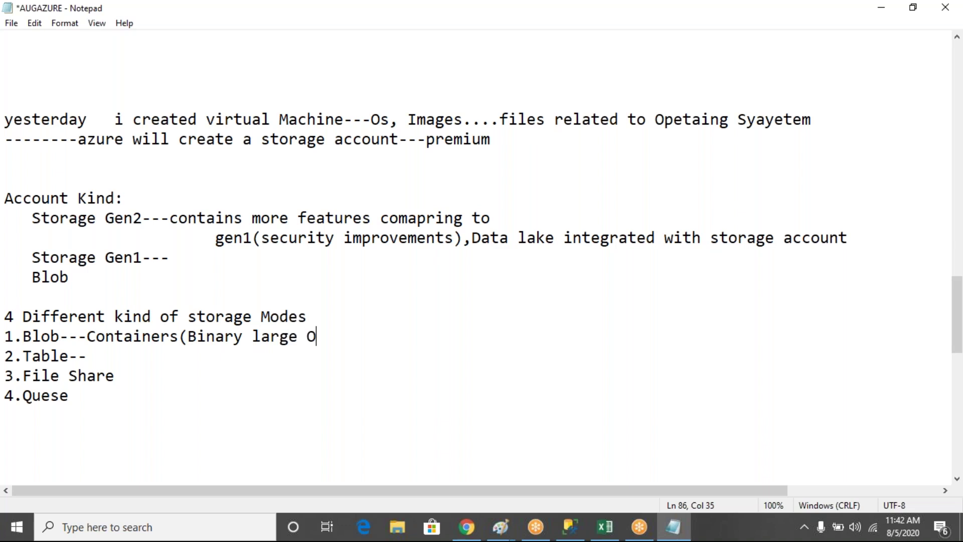
{"action": "type", "text": "bject)---"}
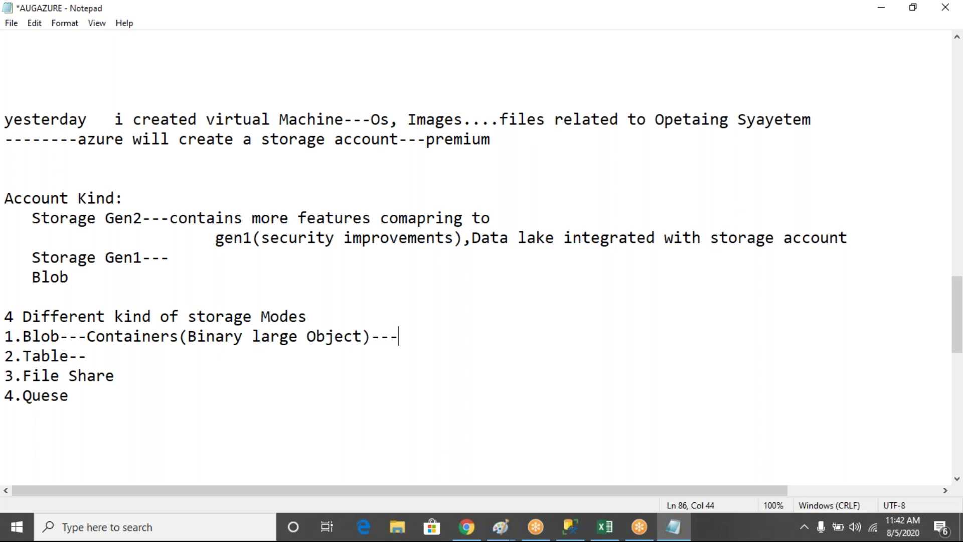
{"action": "type", "text": "any kind of files ,a"}
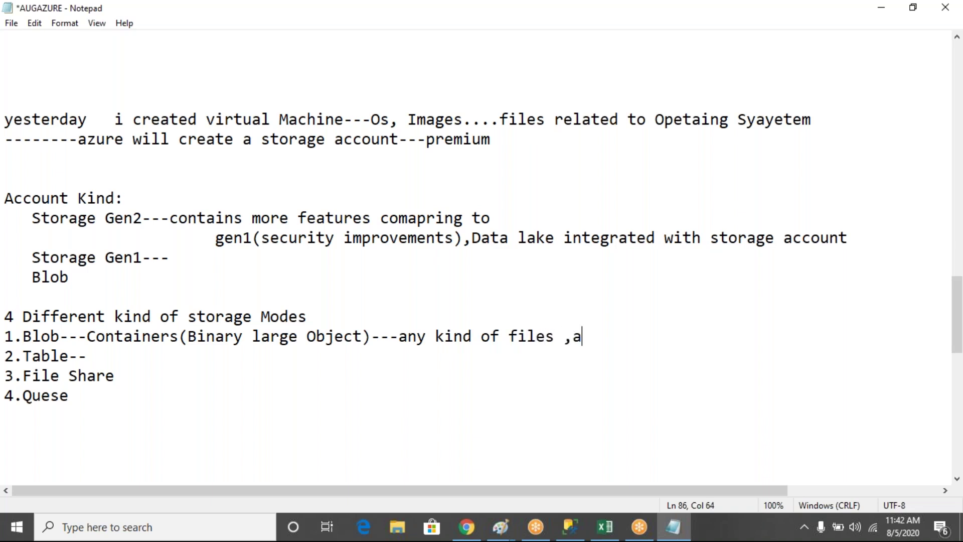
{"action": "type", "text": "udios,vid"}
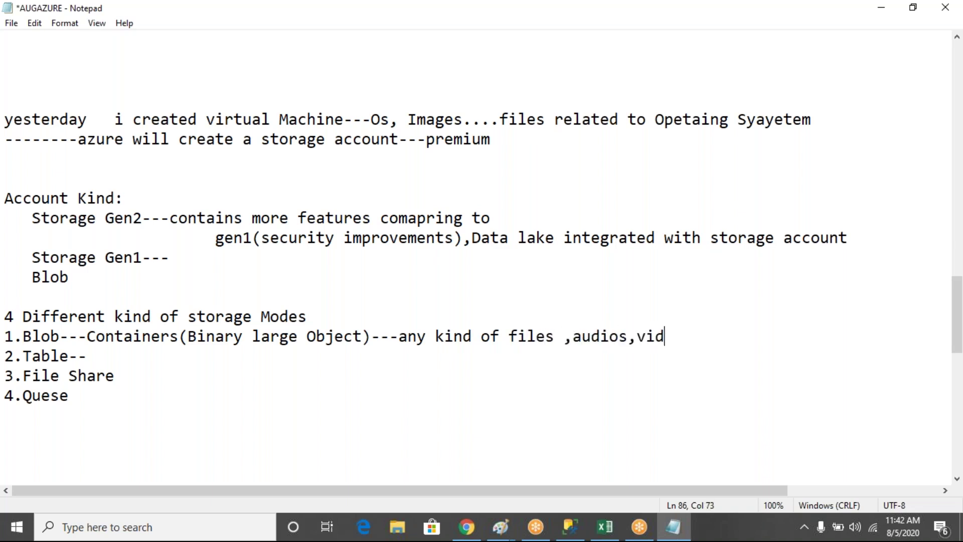
{"action": "type", "text": "eos....sturct"}
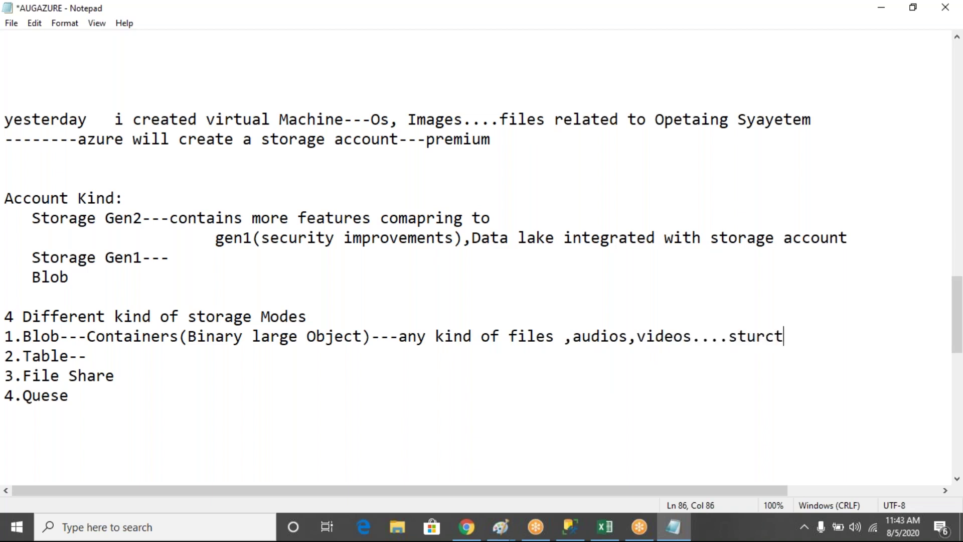
{"action": "type", "text": "erd unstructerd "}
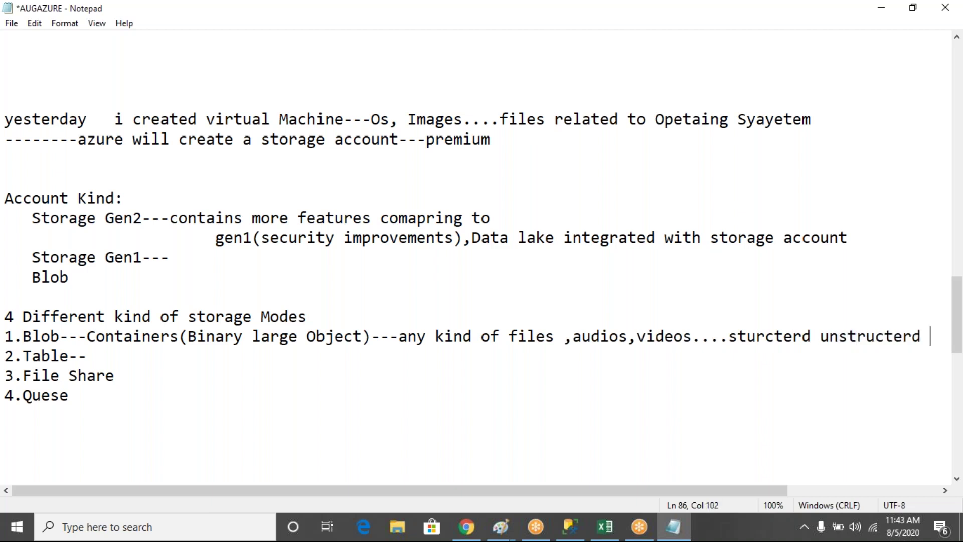
{"action": "type", "text": "semi s"}
{"action": "key", "text": "BackSpace"}
{"action": "key", "text": "BackSpace"}
{"action": "type", "text": "."}
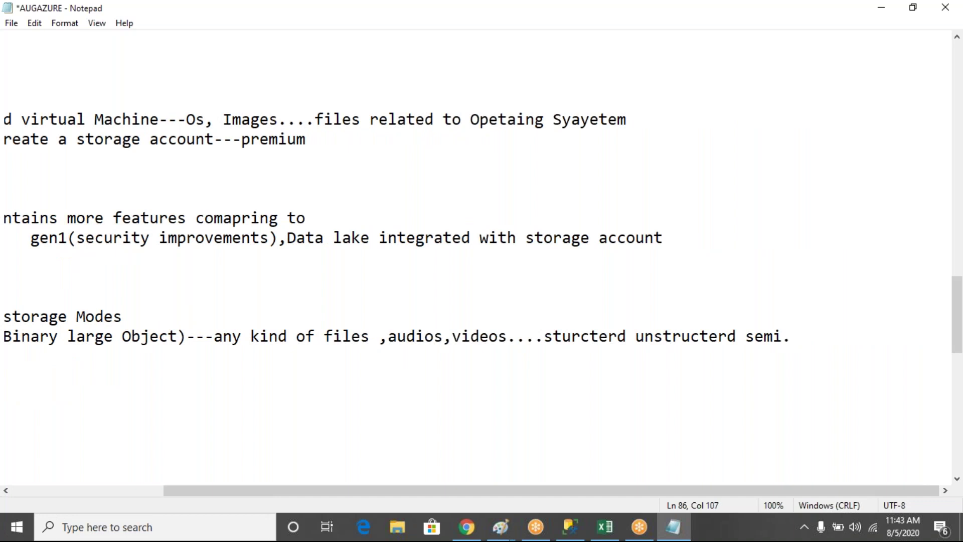
Step: Highlight the word "sturcterd" and the Containers description in the Blob line
{"action": "left_click", "coordinate": [86, 355]}
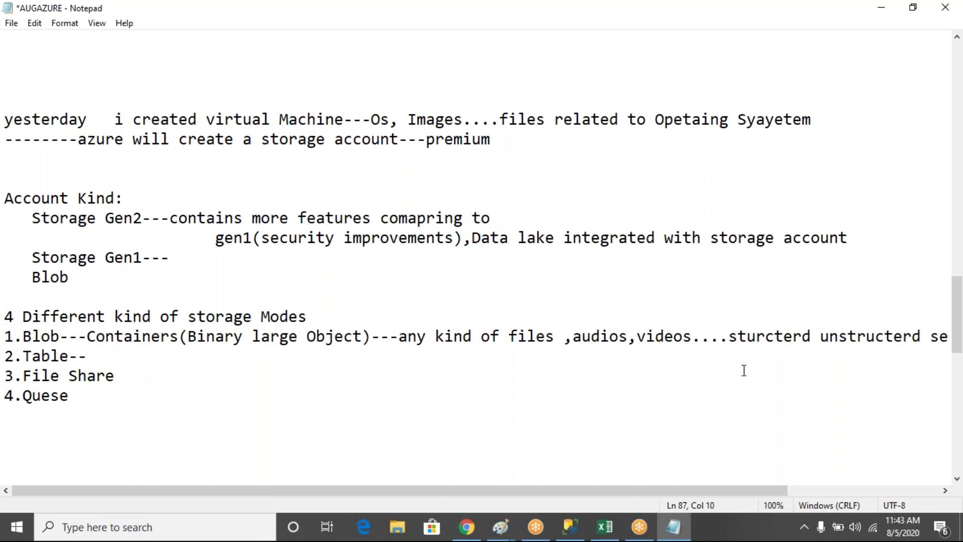
{"action": "left_click", "coordinate": [729, 336]}
{"action": "left_click_drag", "start_coordinate": [729, 336], "coordinate": [811, 336]}
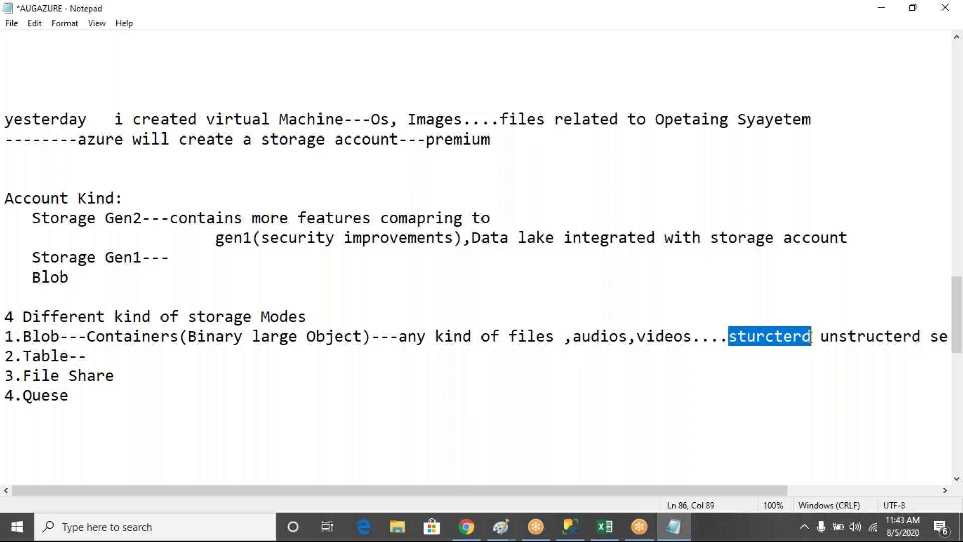
{"action": "left_click", "coordinate": [728, 340]}
{"action": "left_click_drag", "start_coordinate": [729, 341], "coordinate": [193, 354]}
{"action": "left_click", "coordinate": [92, 336]}
{"action": "left_click_drag", "start_coordinate": [91, 336], "coordinate": [235, 338]}
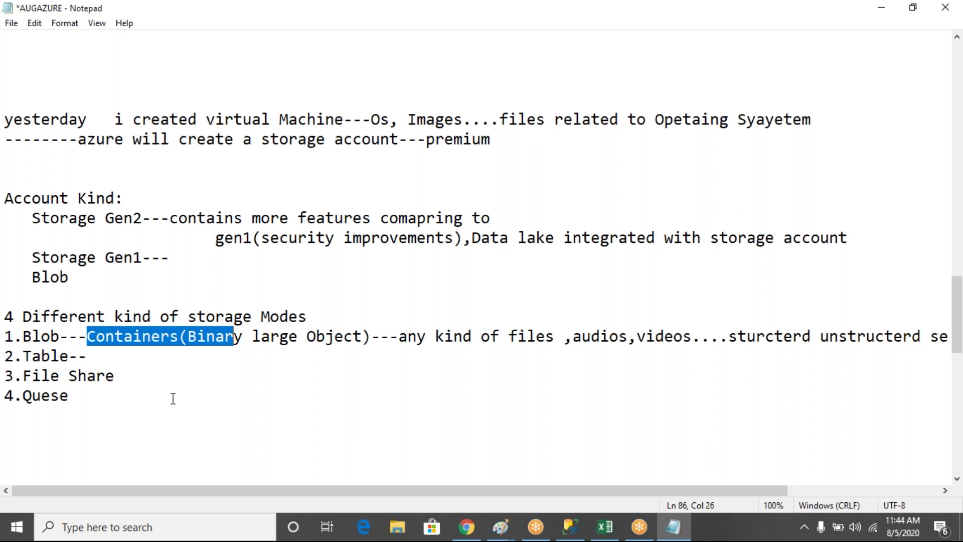
Step: Complete the Table line with "can create a Table Structer(Columns, Rows)"
{"action": "left_click", "coordinate": [94, 356]}
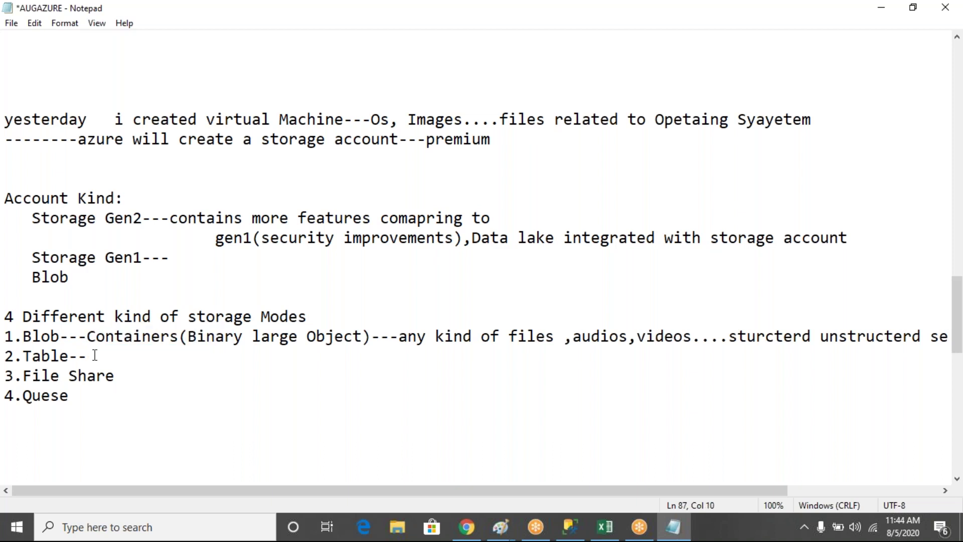
{"action": "type", "text": "can create a Table S"}
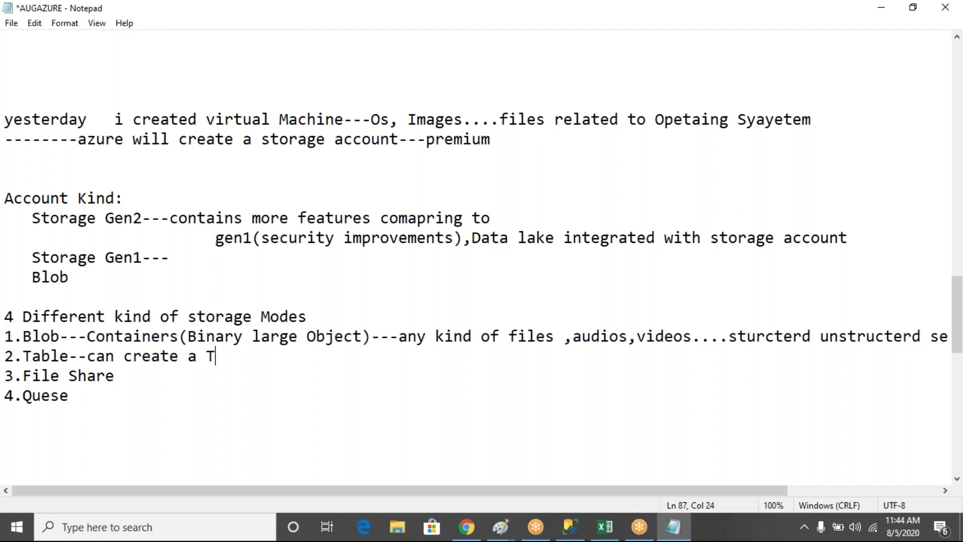
{"action": "type", "text": "tru"}
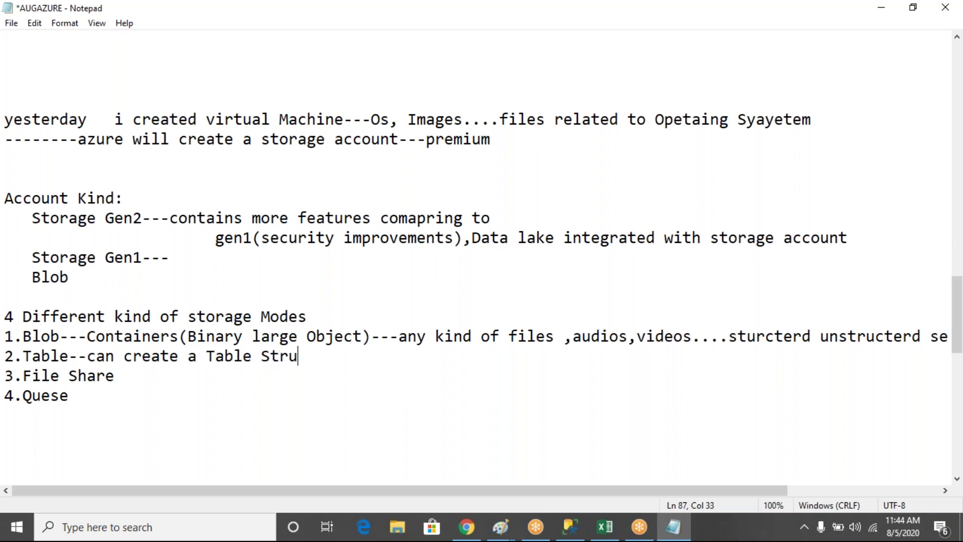
{"action": "type", "text": "cter(Colum"}
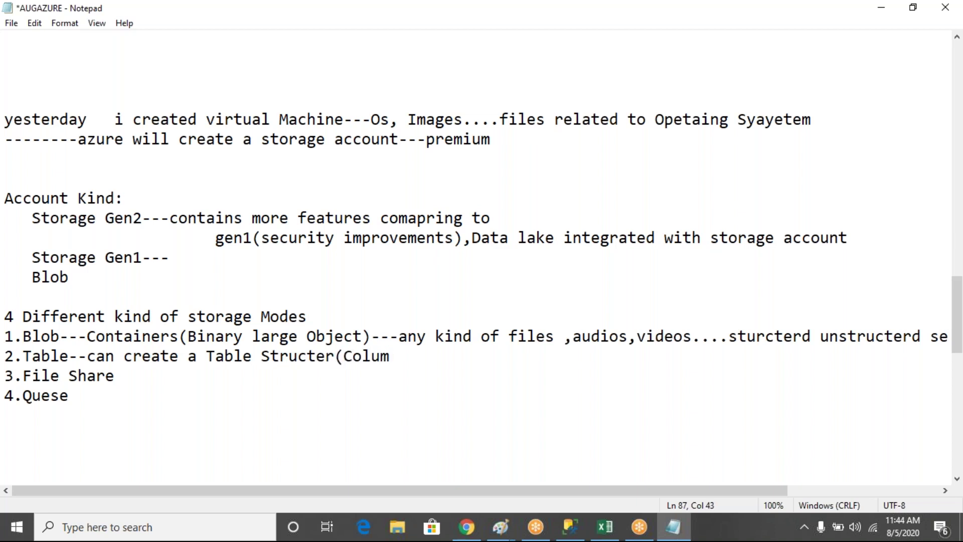
{"action": "type", "text": "ns, Rows)"}
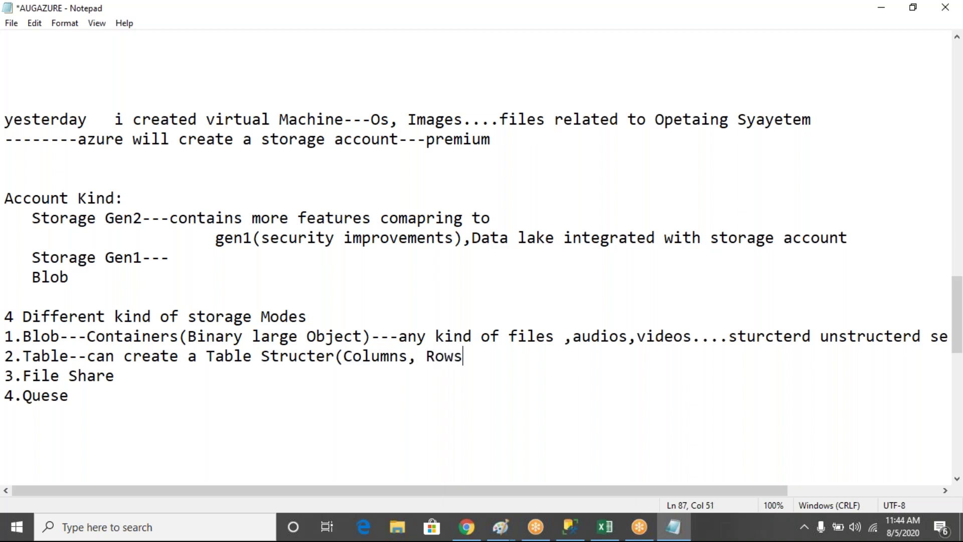
Step: Highlight "(Columns, Rows)" at the end of the Table line
{"action": "key", "text": "shift+Left"}
{"action": "key", "text": "shift+Left"}
{"action": "key", "text": "shift+Left"}
{"action": "key", "text": "shift+Left"}
{"action": "key", "text": "shift+Left"}
{"action": "key", "text": "shift+Left"}
{"action": "key", "text": "shift+Left"}
{"action": "key", "text": "shift+Left"}
{"action": "key", "text": "shift+Left"}
{"action": "key", "text": "shift+Left"}
{"action": "key", "text": "shift+Left"}
{"action": "key", "text": "shift+Left"}
{"action": "key", "text": "shift+Left"}
{"action": "key", "text": "shift+Left"}
{"action": "key", "text": "shift+Left"}
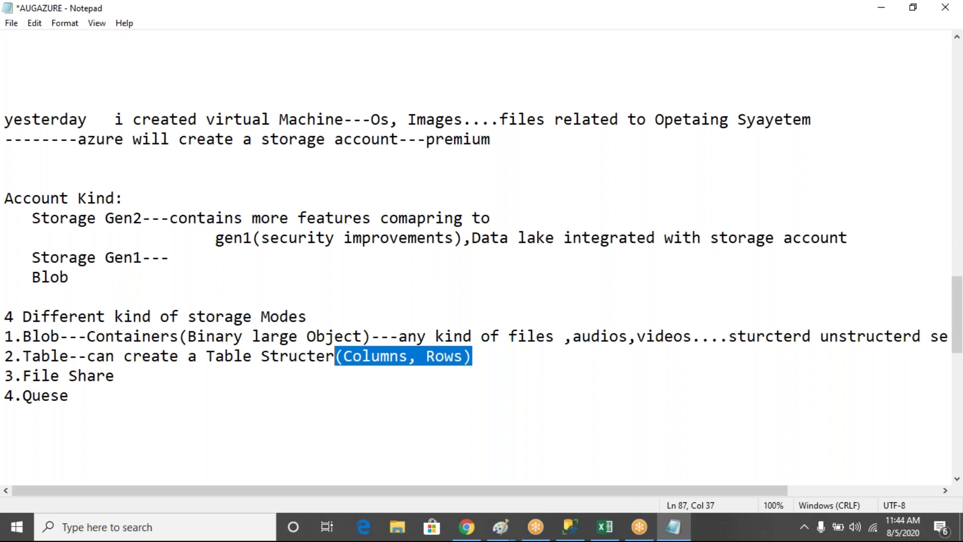
Step: Extend the File Share line with "---any kind of file can be used by multiple applications"
{"action": "left_click", "coordinate": [121, 377]}
{"action": "type", "text": "---"}
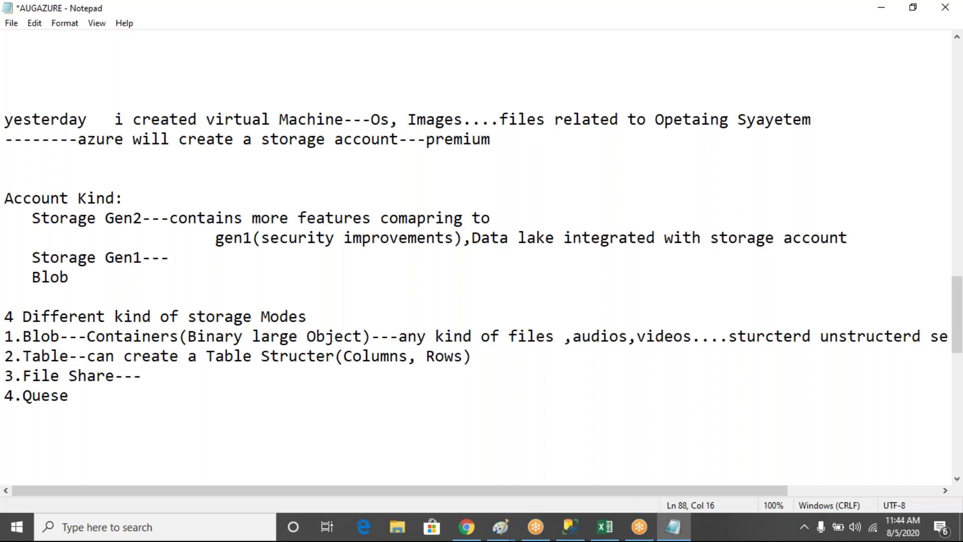
{"action": "type", "text": "any kind of f"}
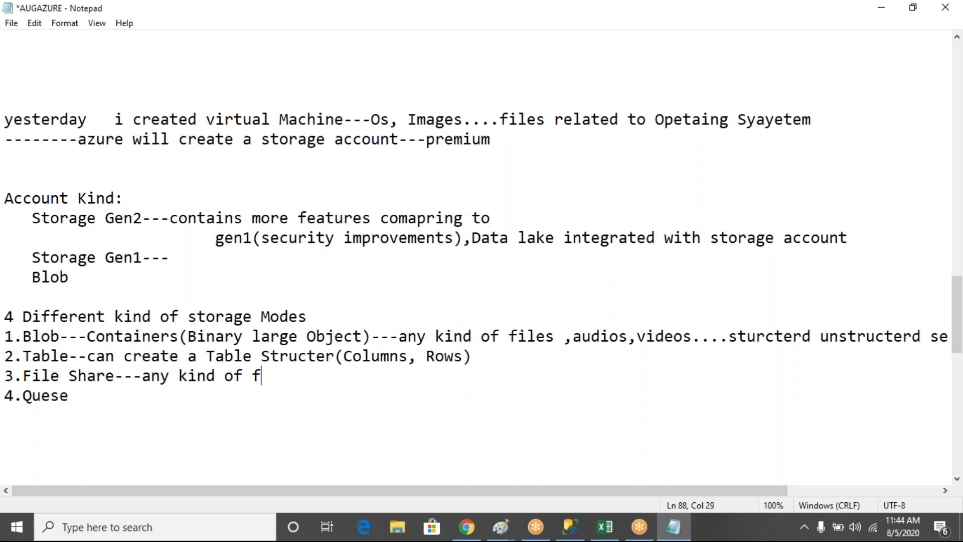
{"action": "type", "text": "ile can be u"}
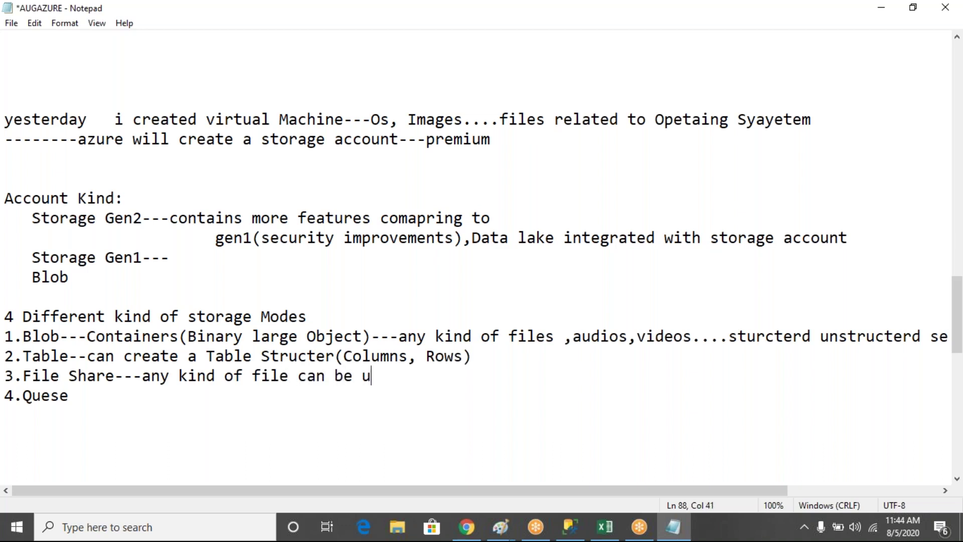
{"action": "type", "text": "sed by multiple applications"}
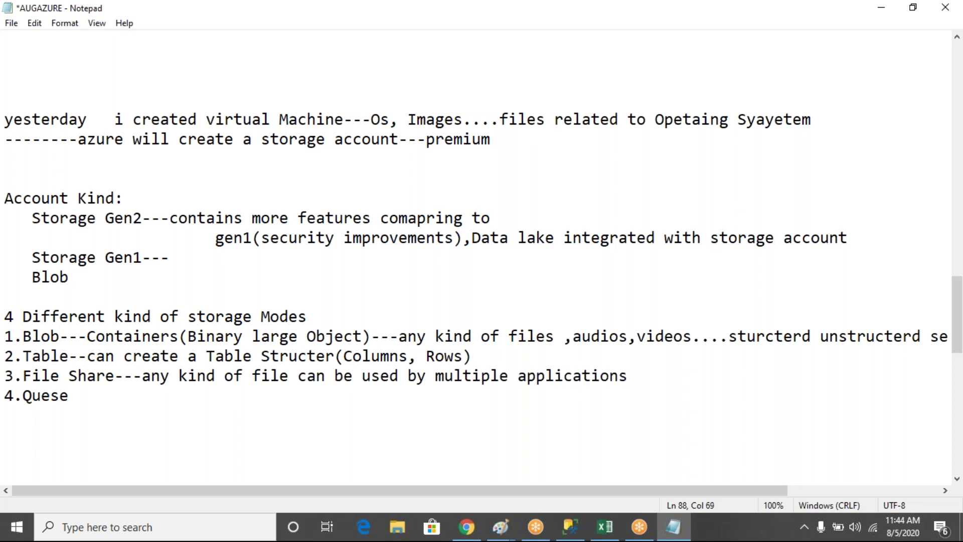
Step: Append "(configuration)---can acce mult app" to the end of the File Share line
{"action": "type", "text": "("}
{"action": "type", "text": "configu"}
{"action": "type", "text": "ration"}
{"action": "type", "text": ")---can"}
{"action": "type", "text": " acce mu"}
{"action": "type", "text": "lt "}
{"action": "type", "text": "app"}
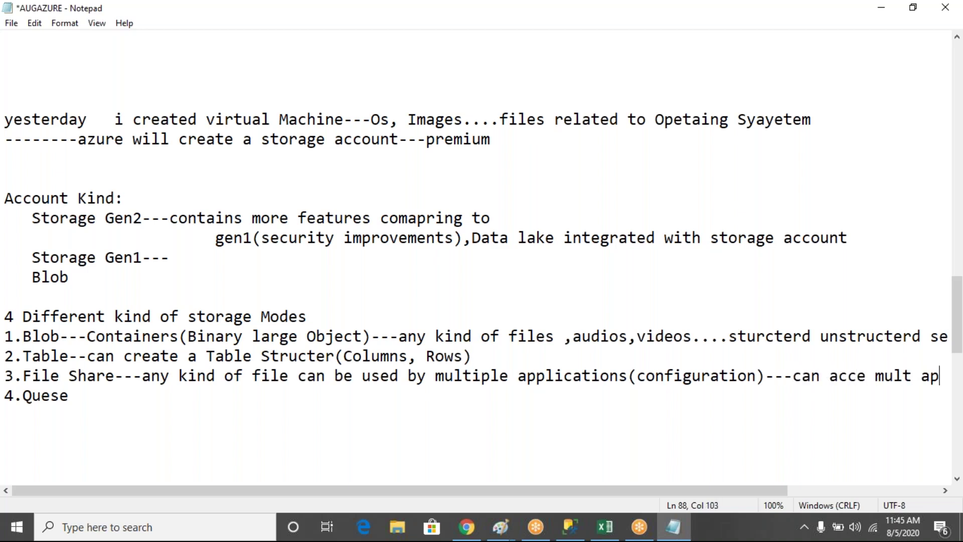
Step: Highlight the words "File Share" in the third storage mode line
{"action": "left_click", "coordinate": [69, 396]}
{"action": "left_click_drag", "start_coordinate": [117, 377], "coordinate": [25, 376]}
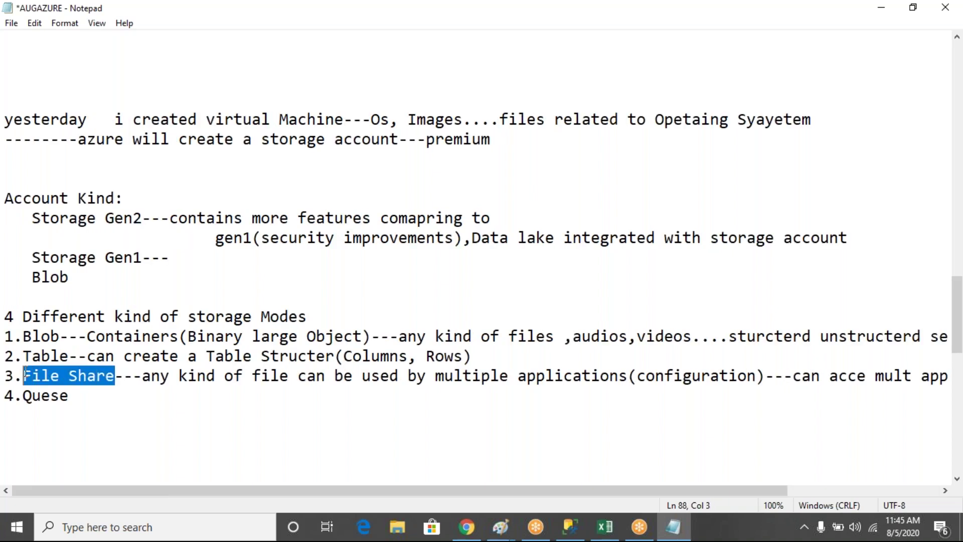
{"action": "left_click", "coordinate": [69, 377]}
{"action": "left_click", "coordinate": [23, 376]}
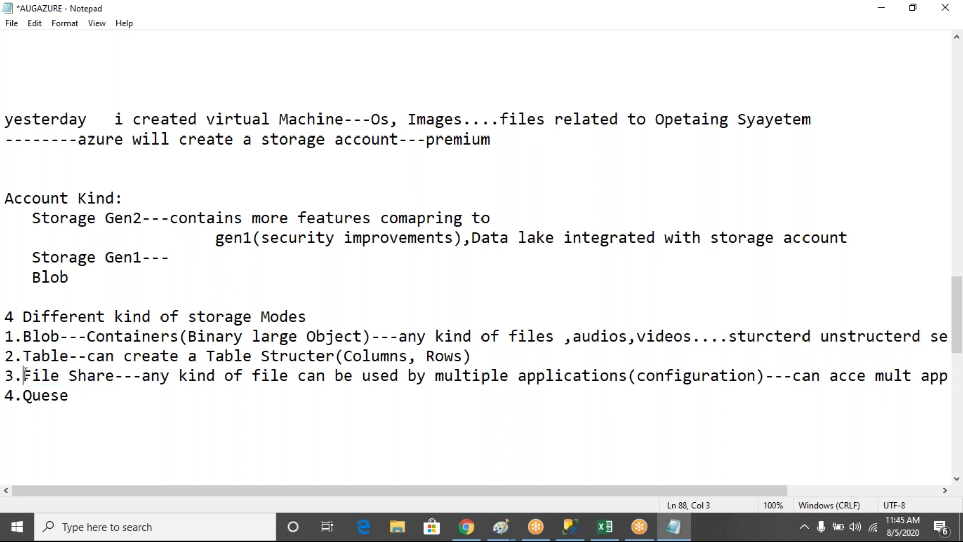
{"action": "left_click_drag", "start_coordinate": [23, 377], "coordinate": [113, 382]}
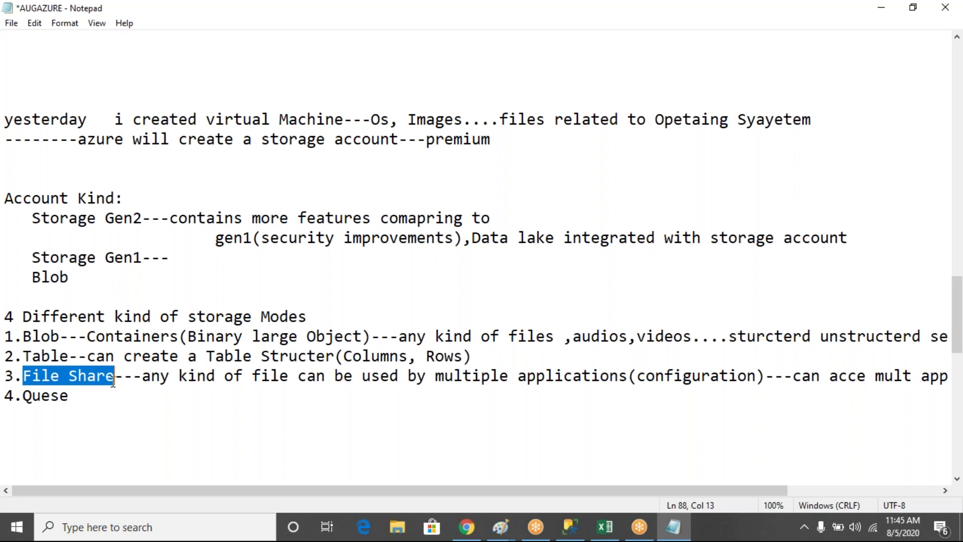
Step: Complete the Quese line with "--store messeges--send in proper order to u r applications"
{"action": "left_click", "coordinate": [77, 394]}
{"action": "type", "text": "--"}
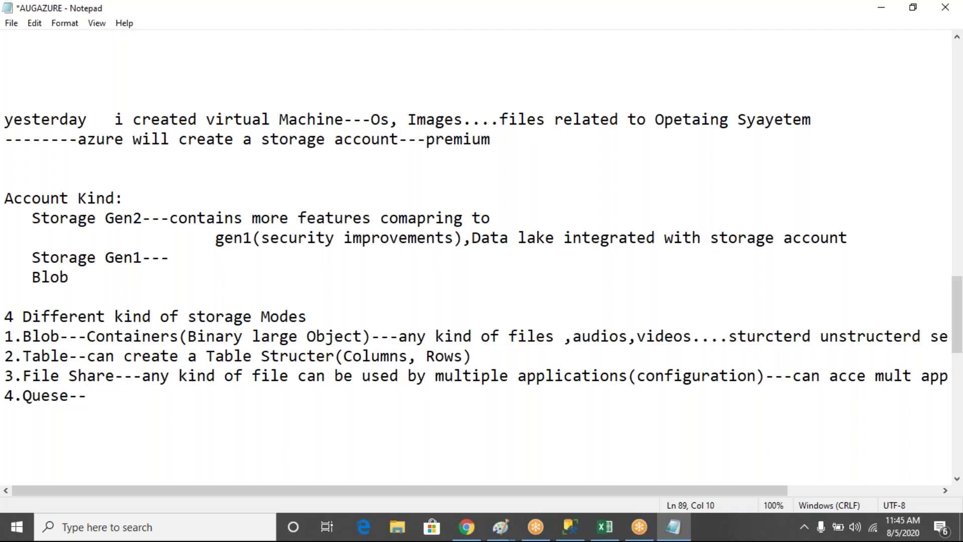
{"action": "type", "text": "store messeges"}
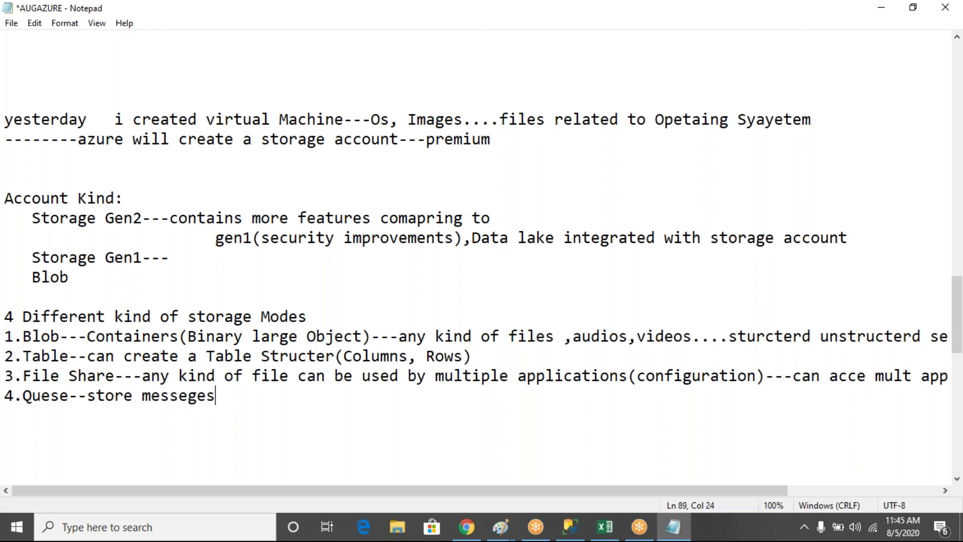
{"action": "type", "text": "--"}
{"action": "type", "text": "send i"}
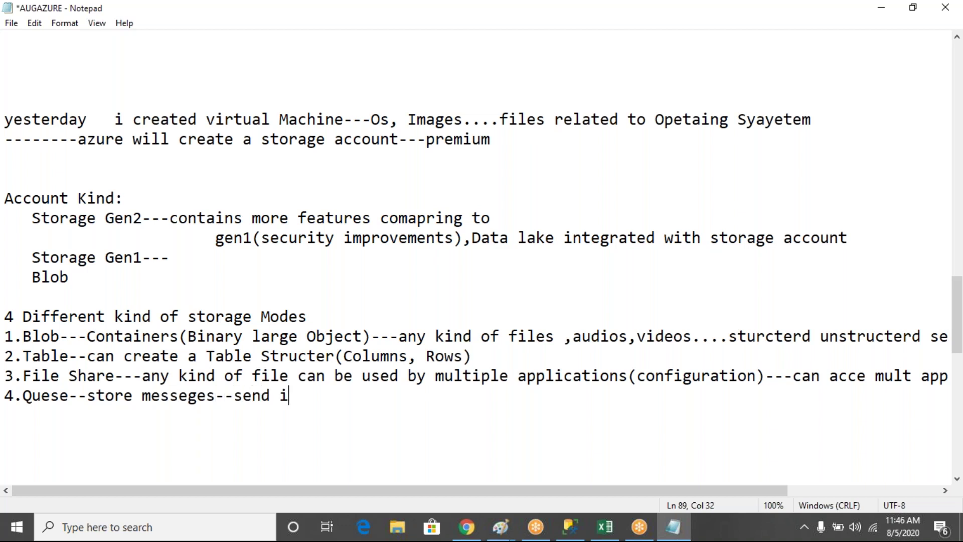
{"action": "type", "text": "n proper "}
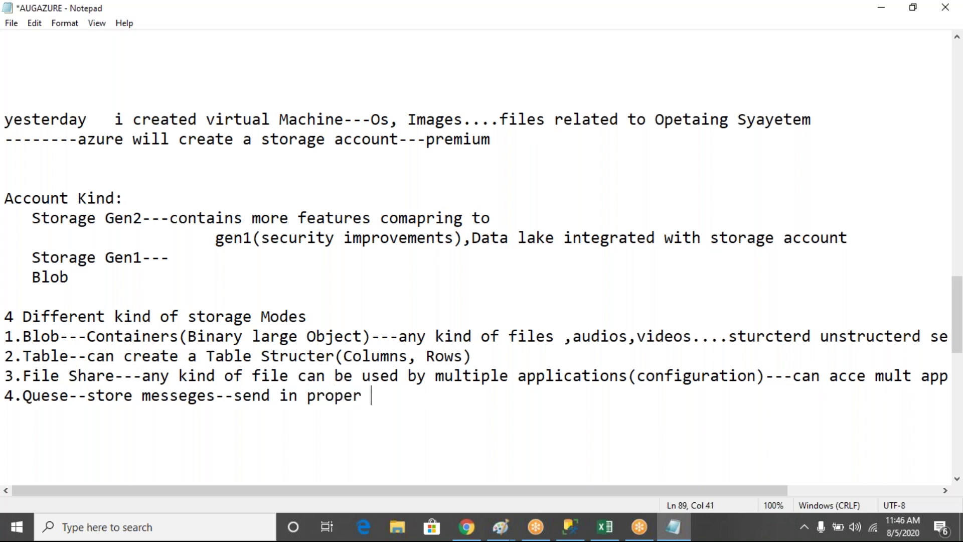
{"action": "type", "text": "order to "}
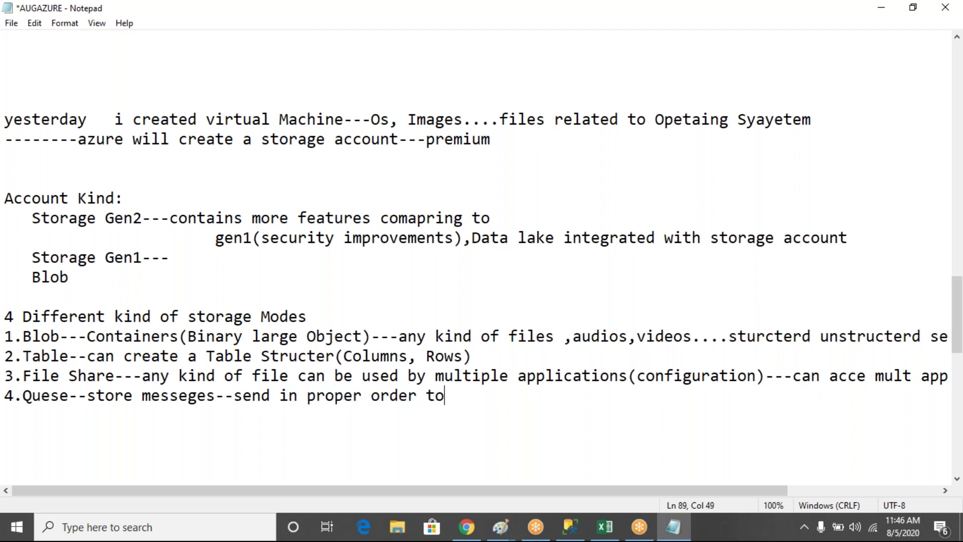
{"action": "type", "text": "u r applications"}
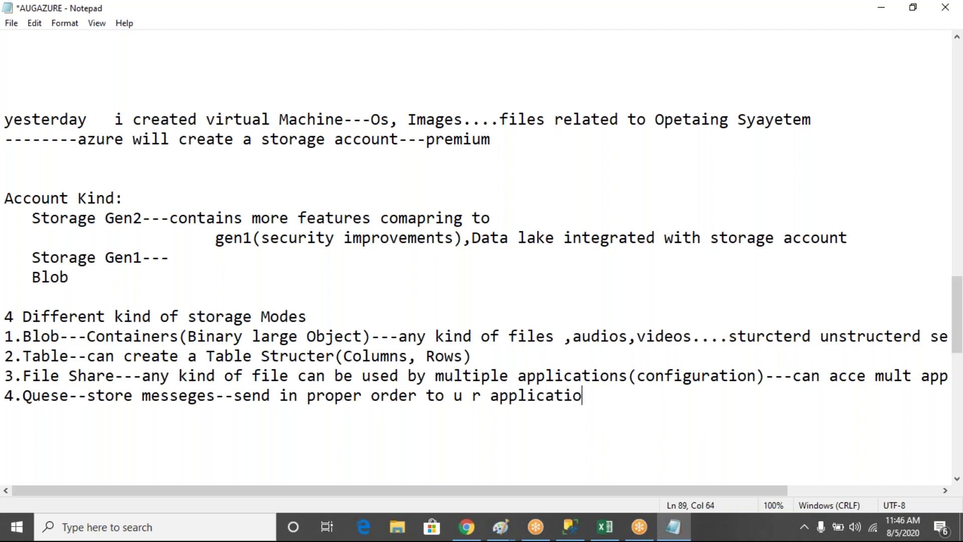
Step: Highlight the Quese line's text back from its end, and start a new empty line below it
{"action": "key", "text": "shift+Left"}
{"action": "key", "text": "shift+Left"}
{"action": "key", "text": "shift+Left"}
{"action": "key", "text": "shift+Left"}
{"action": "key", "text": "shift+Left"}
{"action": "key", "text": "shift+Left"}
{"action": "key", "text": "shift+Left"}
{"action": "key", "text": "shift+Left"}
{"action": "key", "text": "shift+Left"}
{"action": "key", "text": "shift+Left"}
{"action": "key", "text": "shift+Left"}
{"action": "key", "text": "shift+Left"}
{"action": "key", "text": "shift+Left"}
{"action": "key", "text": "shift+Left"}
{"action": "key", "text": "shift+Left"}
{"action": "key", "text": "shift+Left"}
{"action": "key", "text": "shift+Left"}
{"action": "key", "text": "shift+Left"}
{"action": "key", "text": "shift+Left"}
{"action": "key", "text": "shift+Left"}
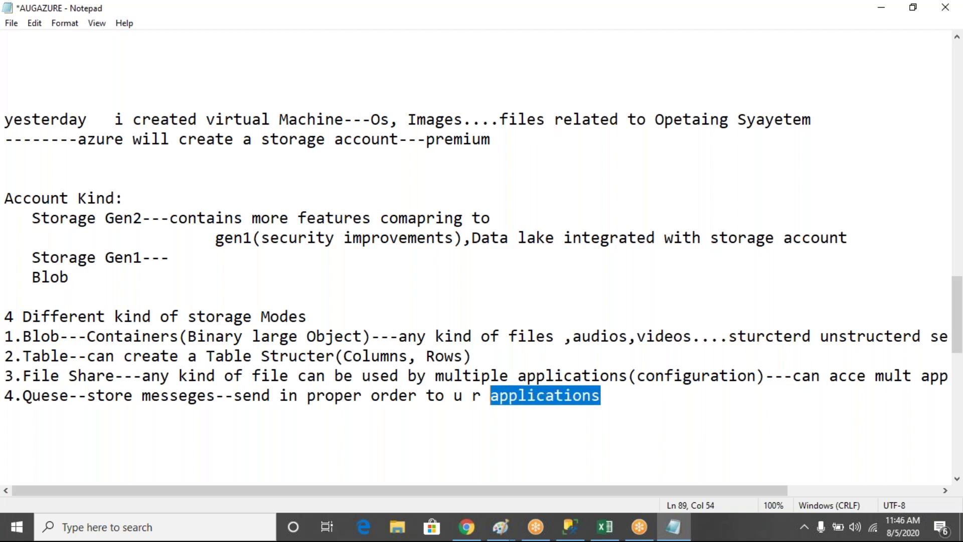
{"action": "key", "text": "shift+Left"}
{"action": "key", "text": "shift+Left"}
{"action": "key", "text": "shift+Left"}
{"action": "key", "text": "shift+Left"}
{"action": "key", "text": "shift+Left"}
{"action": "key", "text": "shift+Left"}
{"action": "key", "text": "shift+Left"}
{"action": "key", "text": "shift+Left"}
{"action": "key", "text": "shift+Left"}
{"action": "key", "text": "shift+Left"}
{"action": "key", "text": "shift+Left"}
{"action": "key", "text": "shift+Left"}
{"action": "key", "text": "shift+Left"}
{"action": "key", "text": "shift+Left"}
{"action": "key", "text": "shift+Left"}
{"action": "key", "text": "shift+Left"}
{"action": "key", "text": "shift+Left"}
{"action": "key", "text": "shift+Left"}
{"action": "key", "text": "shift+Left"}
{"action": "key", "text": "shift+Left"}
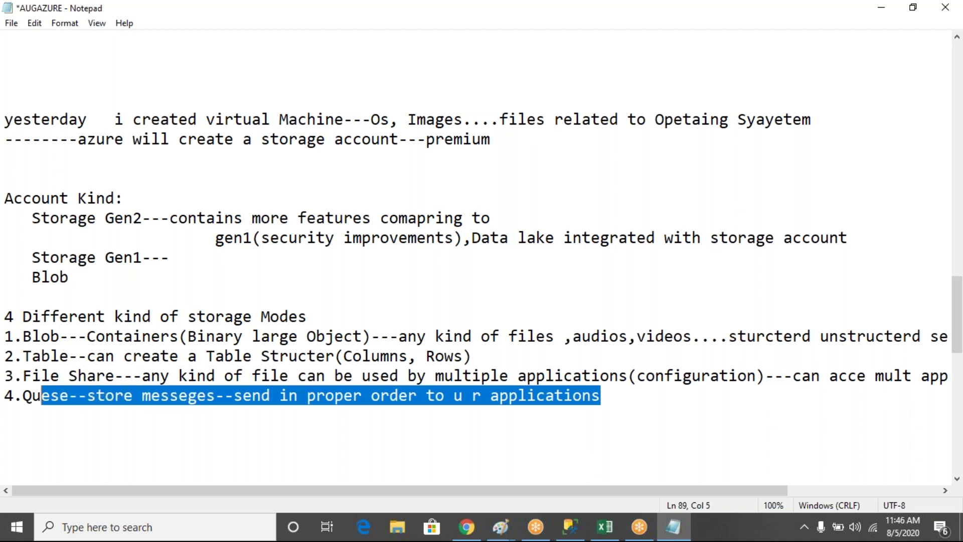
{"action": "scroll", "coordinate": [477, 251], "scroll_direction": "right", "scroll_amount": 3}
{"action": "key", "text": "Right"}
{"action": "key", "text": "Return"}
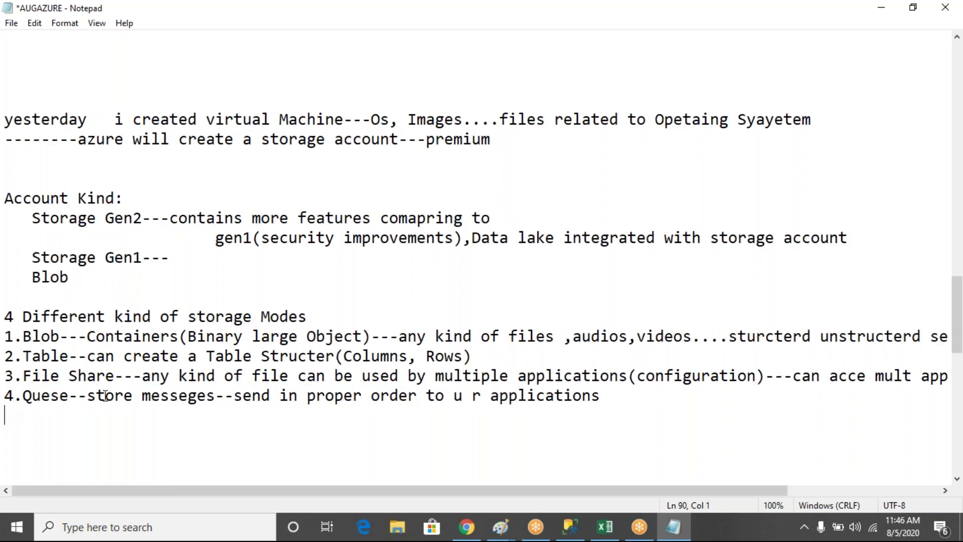
Step: Highlight the Quese, Blob, Table and File Share entries in the storage modes list in turn, finishing on "File Share"
{"action": "left_click_drag", "start_coordinate": [96, 397], "coordinate": [229, 400]}
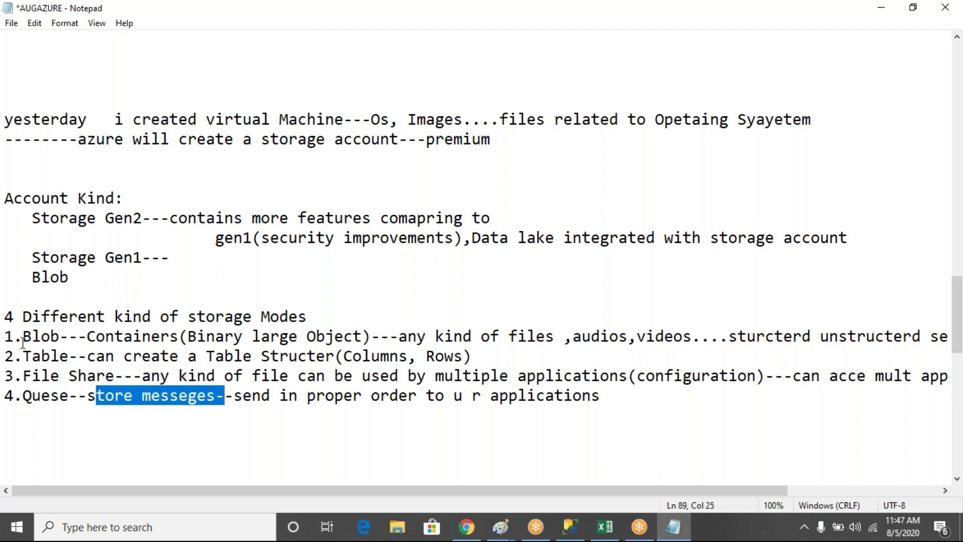
{"action": "left_click_drag", "start_coordinate": [6, 335], "coordinate": [89, 357]}
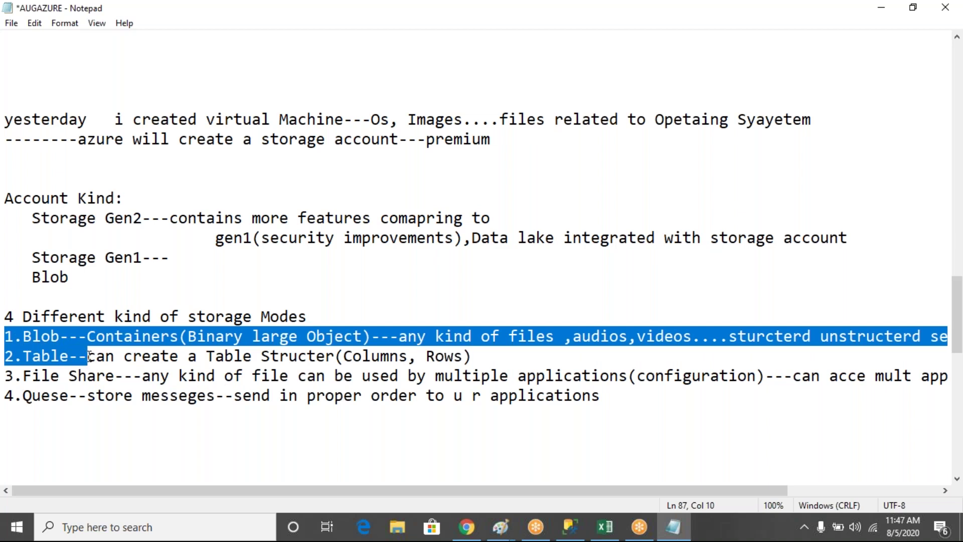
{"action": "left_click_drag", "start_coordinate": [6, 375], "coordinate": [115, 396]}
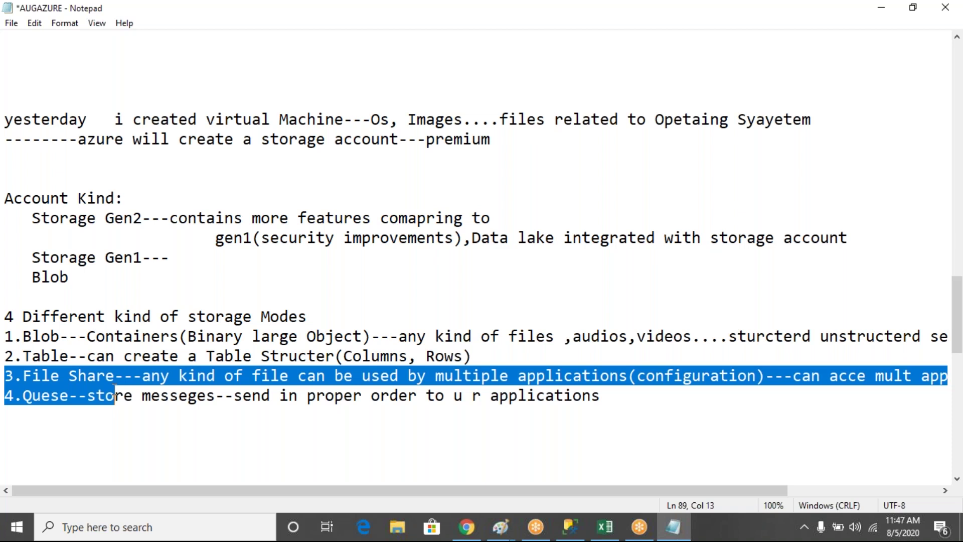
{"action": "left_click_drag", "start_coordinate": [5, 335], "coordinate": [68, 335]}
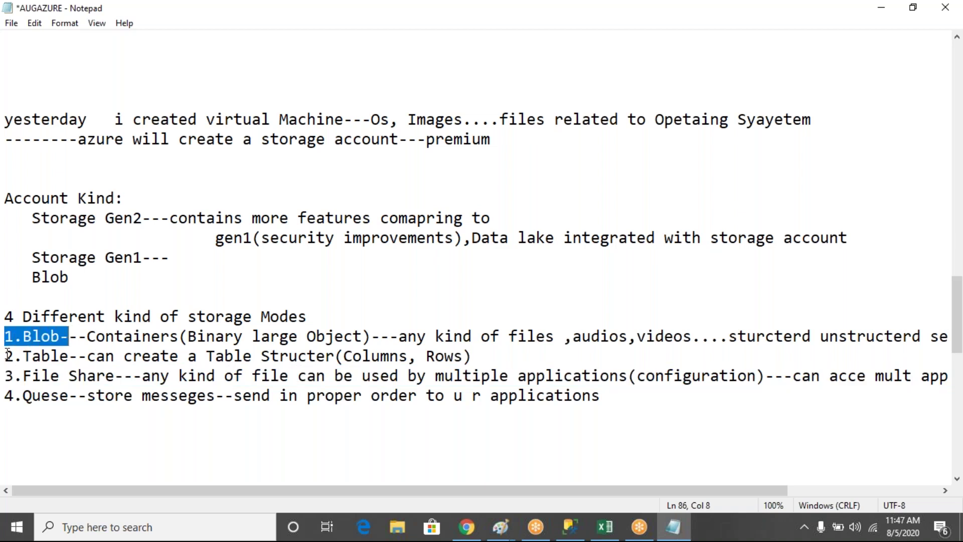
{"action": "left_click", "coordinate": [10, 354]}
{"action": "left_click_drag", "start_coordinate": [10, 355], "coordinate": [72, 356]}
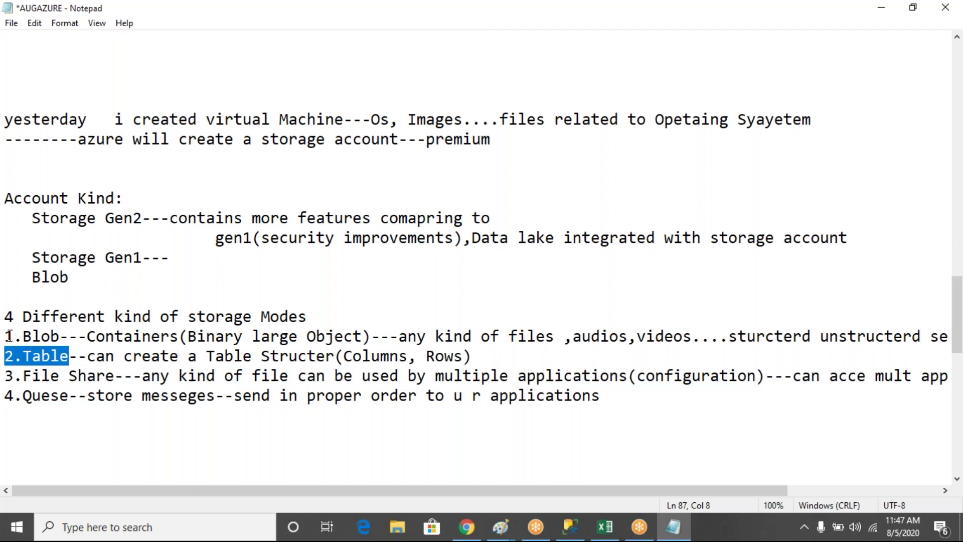
{"action": "left_click_drag", "start_coordinate": [9, 334], "coordinate": [88, 354]}
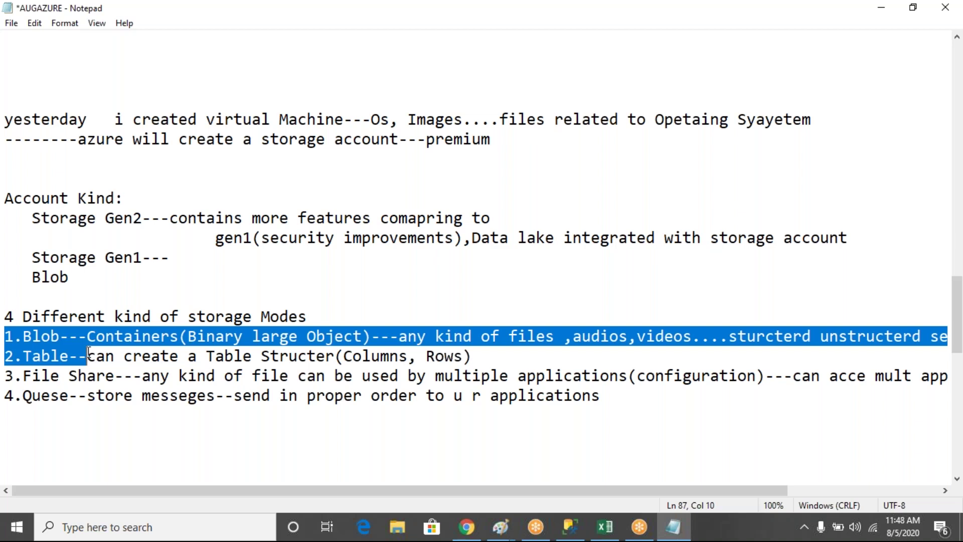
{"action": "left_click_drag", "start_coordinate": [22, 395], "coordinate": [118, 400]}
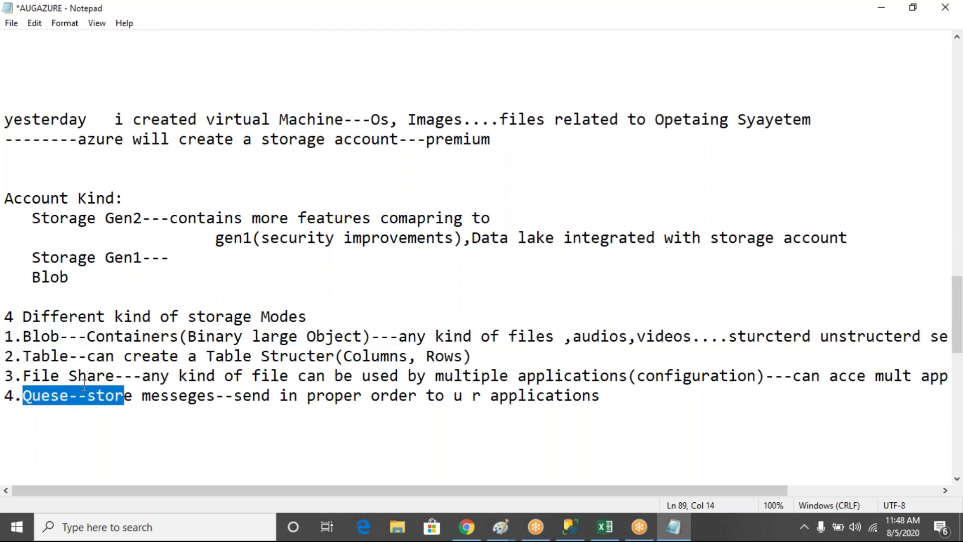
{"action": "left_click", "coordinate": [87, 375]}
{"action": "left_click_drag", "start_coordinate": [24, 375], "coordinate": [114, 376]}
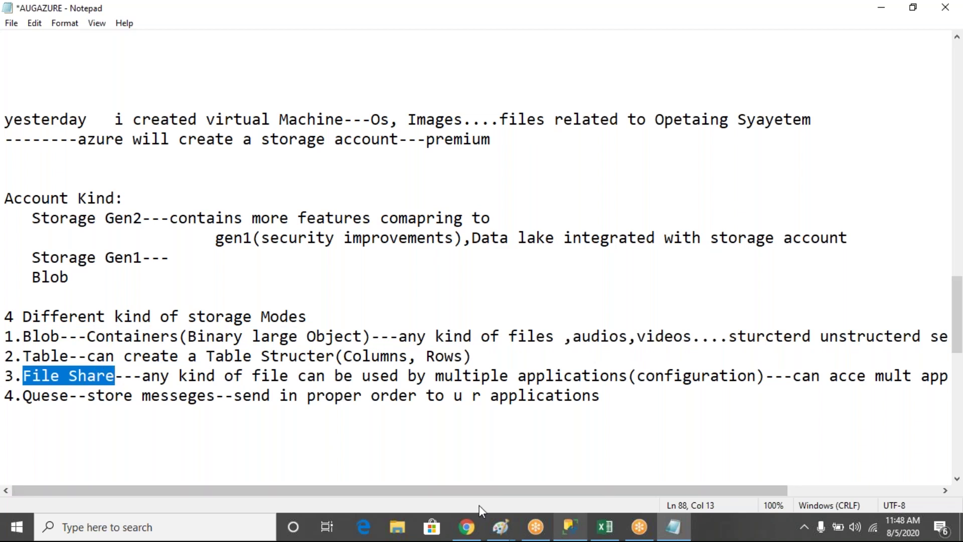
Step: Open a new Paint window from the Windows search and maximize it
{"action": "left_click", "coordinate": [4, 537]}
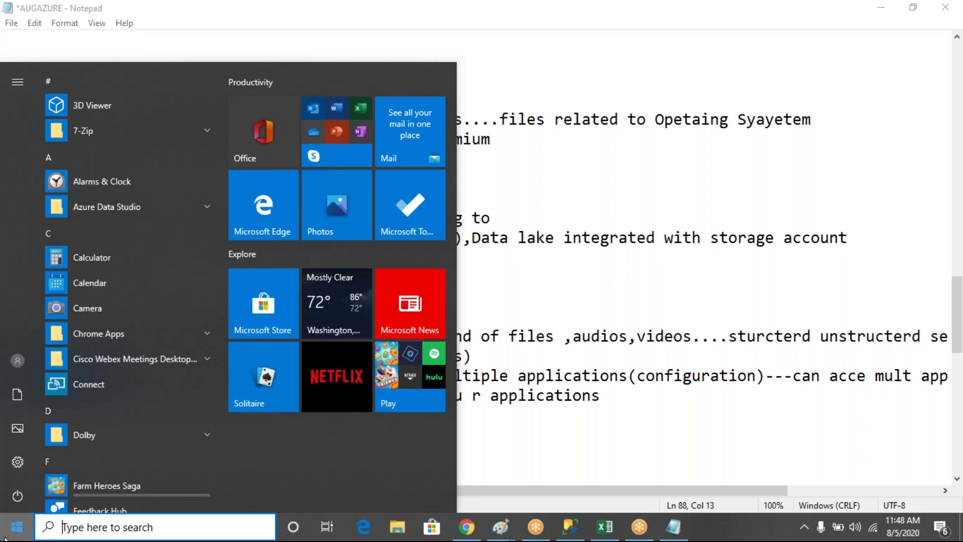
{"action": "type", "text": "pa"}
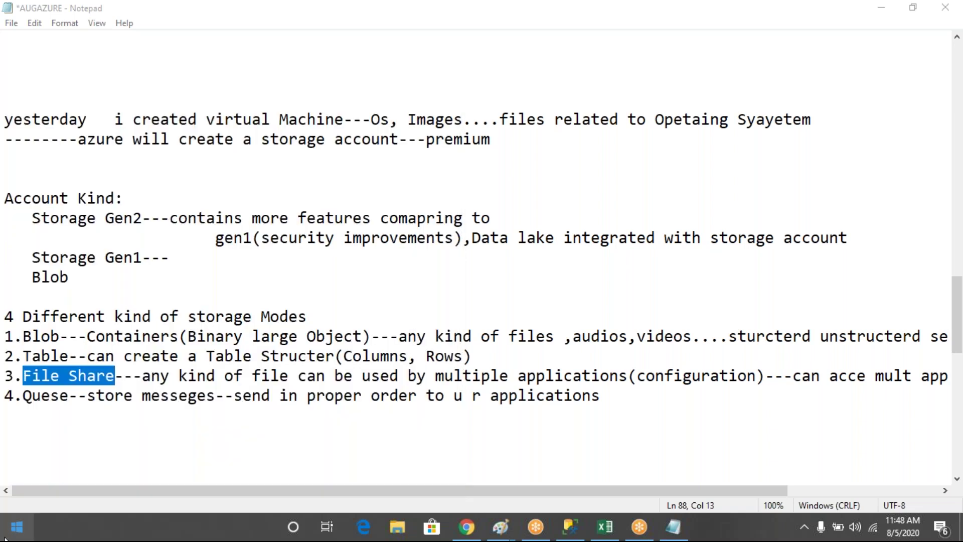
{"action": "type", "text": "int"}
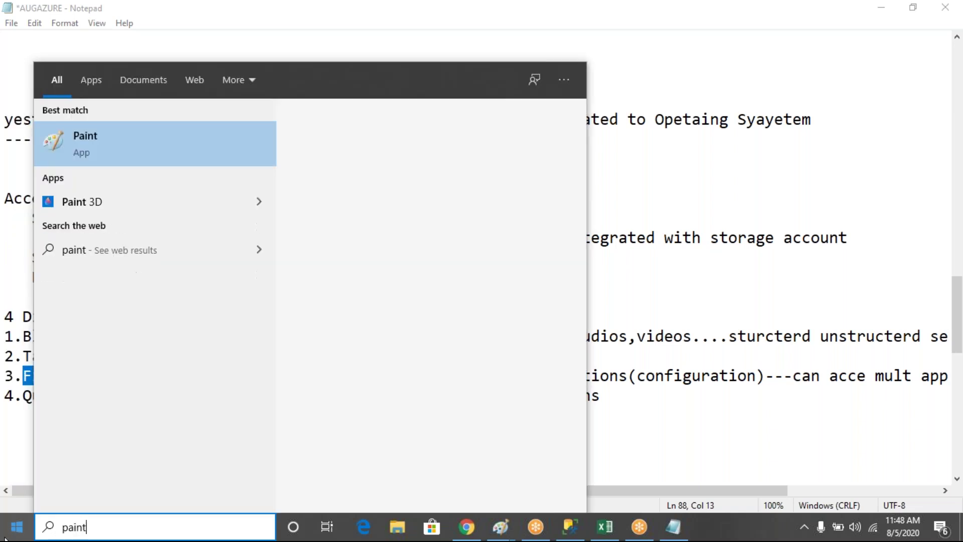
{"action": "key", "text": "Return"}
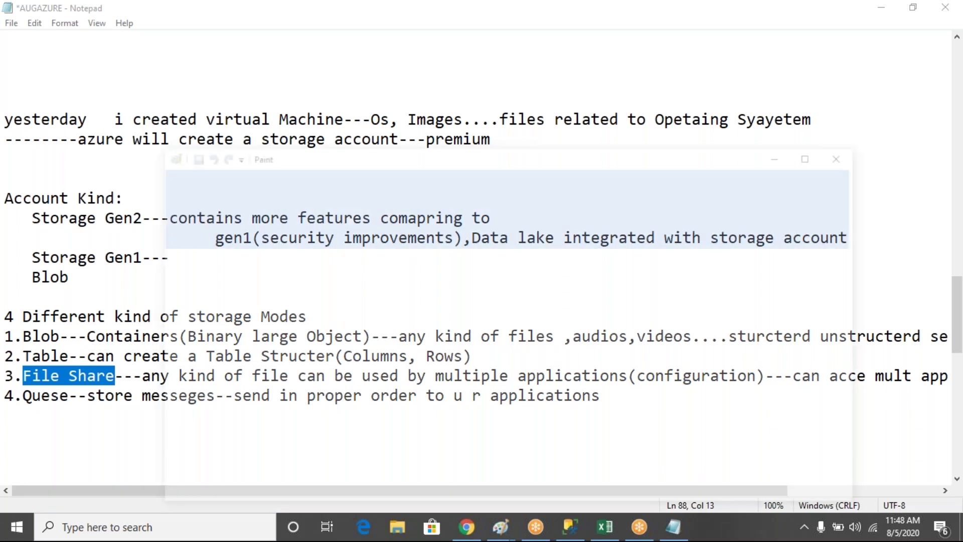
{"action": "double_click", "coordinate": [474, 159]}
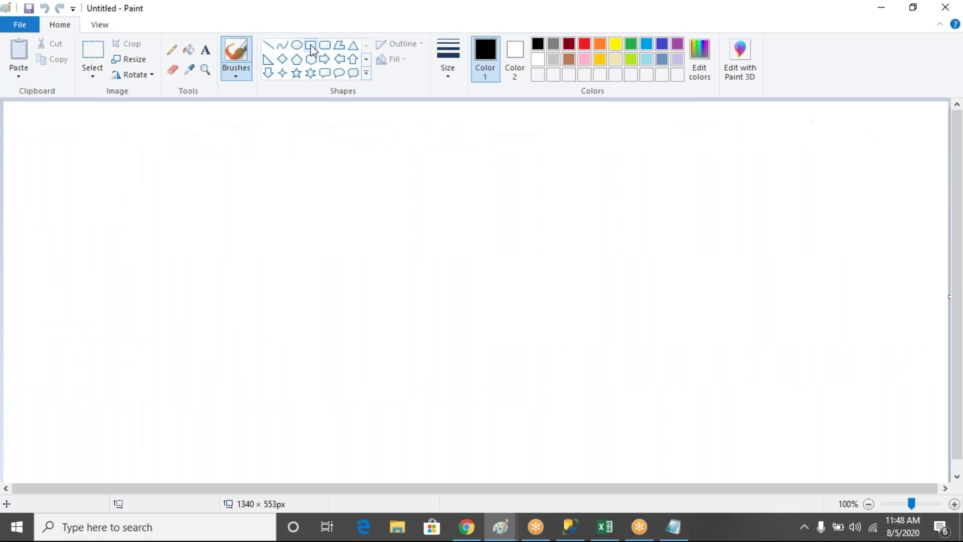
Step: Draw a rectangle near the middle of the canvas with a smaller rounded rectangle inside it
{"action": "left_click", "coordinate": [311, 44]}
{"action": "left_click_drag", "start_coordinate": [323, 219], "coordinate": [504, 345]}
{"action": "left_click", "coordinate": [326, 50]}
{"action": "left_click_drag", "start_coordinate": [356, 241], "coordinate": [451, 312]}
Step: Draw six ellipses around the rectangle: two on its right, two on its left, one below and one about 238 × 90 px above
{"action": "left_click", "coordinate": [296, 45]}
{"action": "left_click_drag", "start_coordinate": [694, 120], "coordinate": [787, 209]}
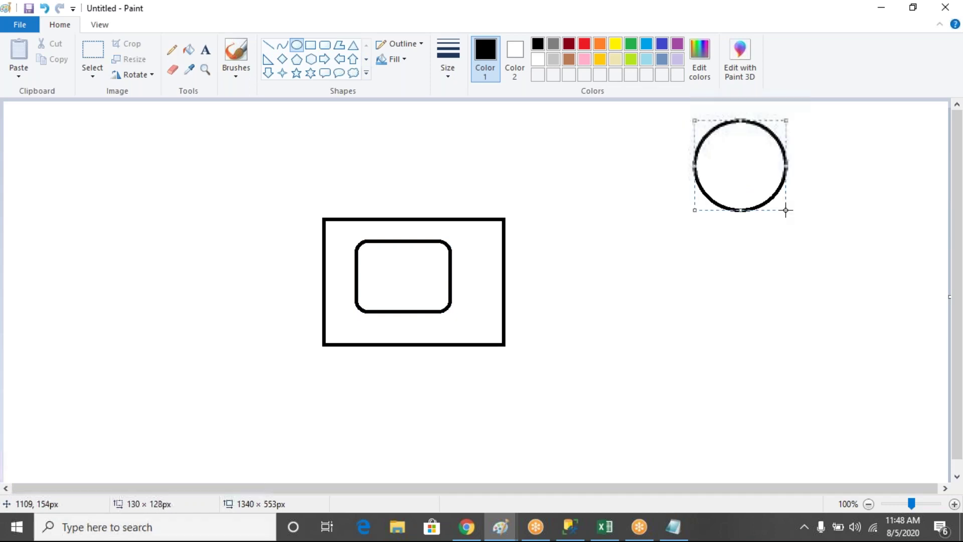
{"action": "left_click_drag", "start_coordinate": [722, 296], "coordinate": [787, 397]}
{"action": "left_click", "coordinate": [420, 426]}
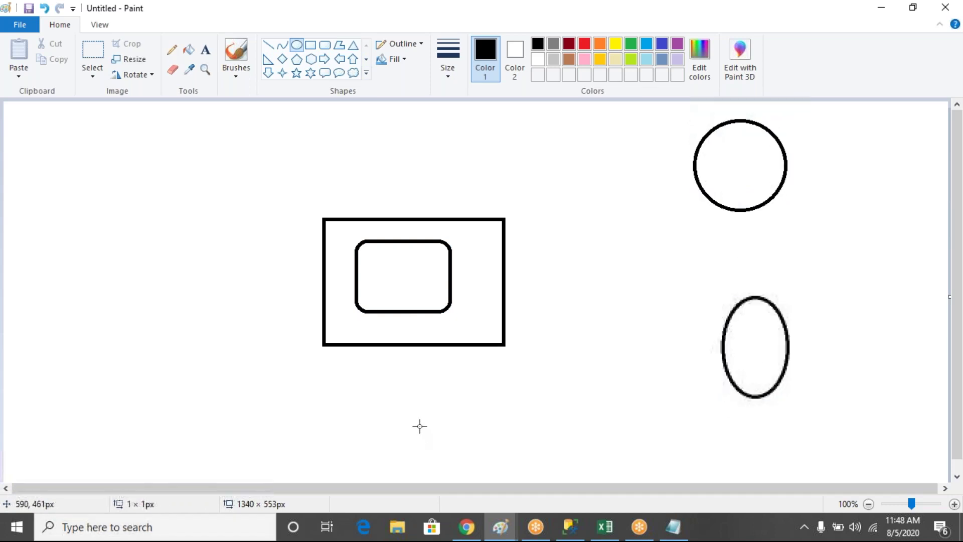
{"action": "left_click_drag", "start_coordinate": [420, 427], "coordinate": [530, 458]}
{"action": "left_click", "coordinate": [79, 339]}
{"action": "left_click_drag", "start_coordinate": [79, 339], "coordinate": [178, 423]}
{"action": "left_click_drag", "start_coordinate": [91, 151], "coordinate": [190, 244]}
{"action": "left_click", "coordinate": [312, 127]}
{"action": "left_click_drag", "start_coordinate": [311, 127], "coordinate": [479, 189]}
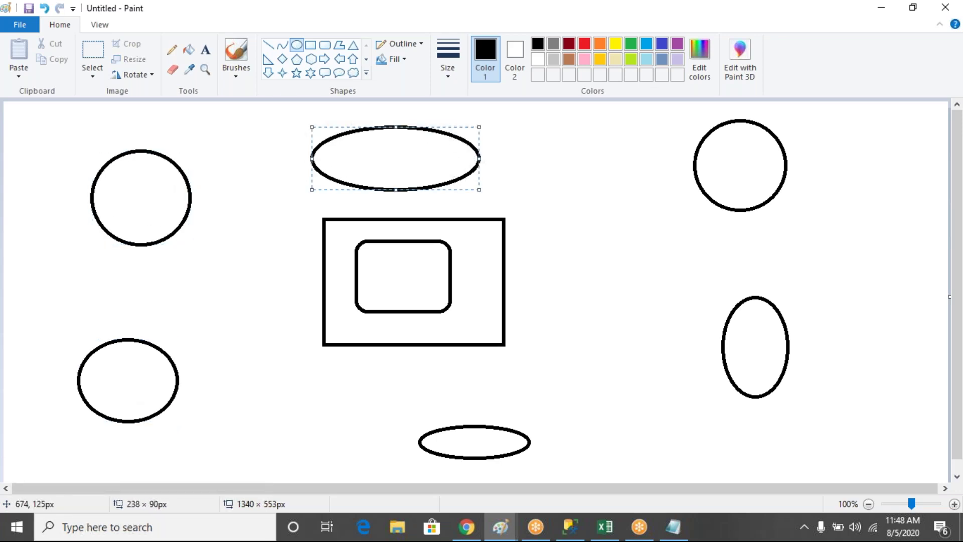
Step: Connect the inner rounded rectangle to each of the six surrounding ellipses with straight lines
{"action": "left_click", "coordinate": [268, 45]}
{"action": "left_click_drag", "start_coordinate": [409, 242], "coordinate": [404, 189]}
{"action": "left_click_drag", "start_coordinate": [362, 279], "coordinate": [187, 211]}
{"action": "left_click_drag", "start_coordinate": [358, 304], "coordinate": [154, 378]}
{"action": "left_click_drag", "start_coordinate": [417, 312], "coordinate": [471, 425]}
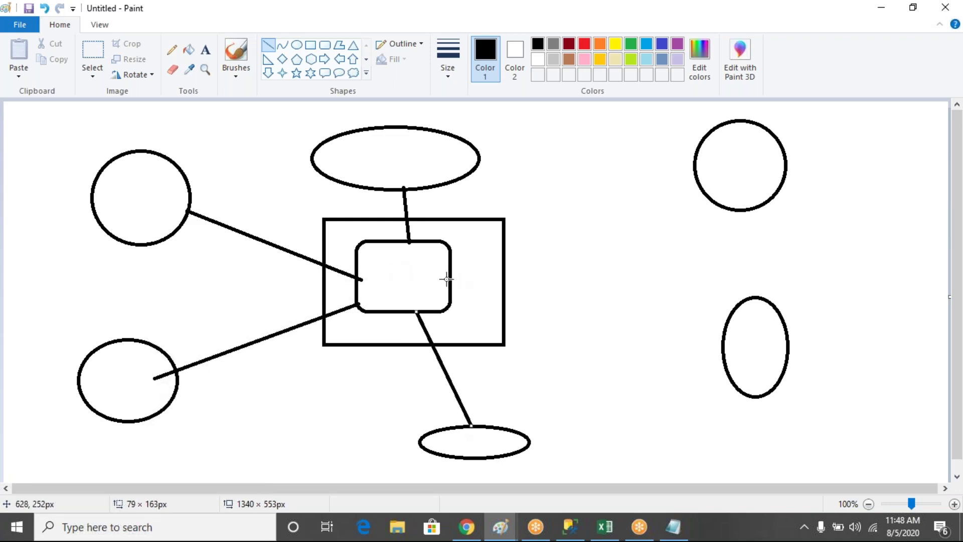
{"action": "left_click_drag", "start_coordinate": [446, 279], "coordinate": [703, 190]}
{"action": "left_click_drag", "start_coordinate": [450, 291], "coordinate": [722, 340]}
Step: Activate the Text tool for labelling the diagram
{"action": "left_click", "coordinate": [205, 50]}
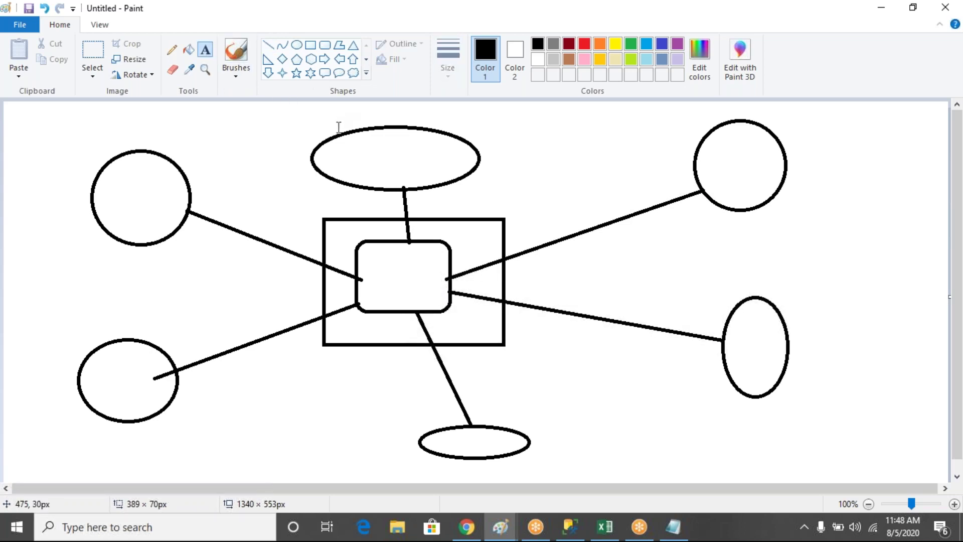